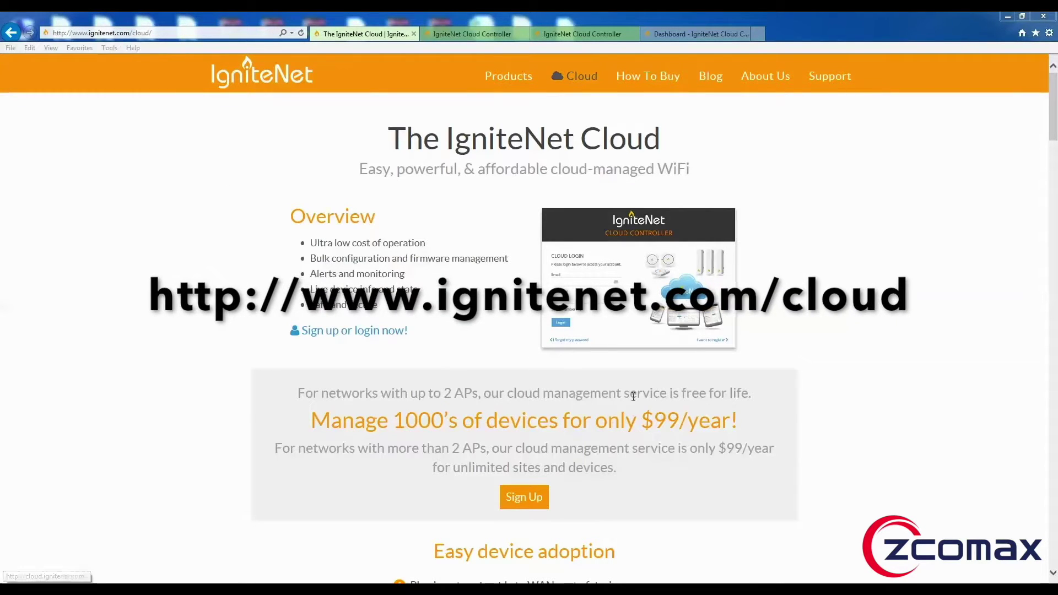
Close the IgniteNet Cloud overview, login and new user registration pages so the zcomax cloud dashboard remains.
left_click(414, 34)
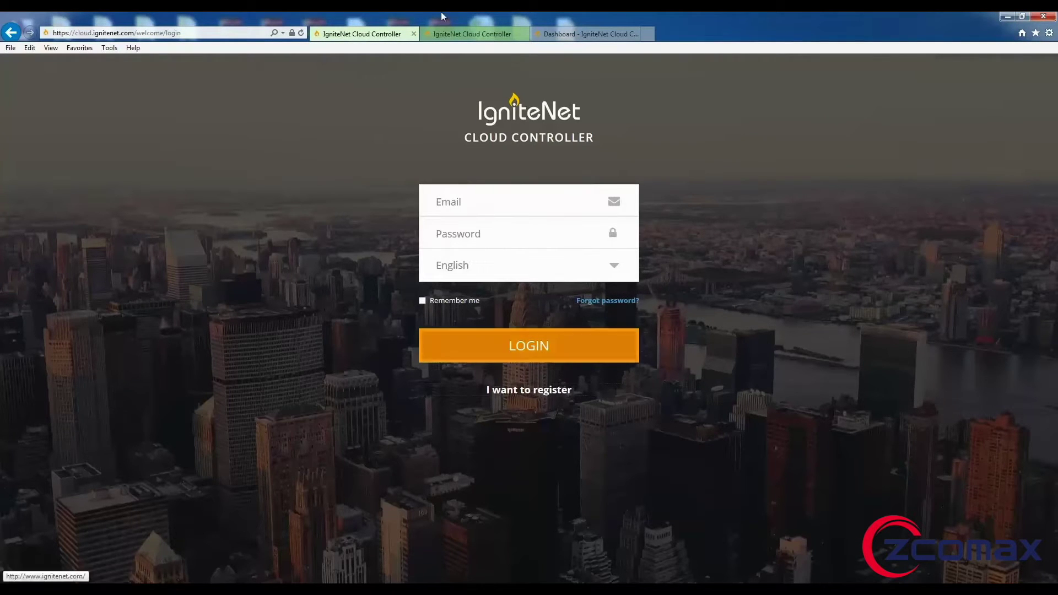
left_click(413, 34)
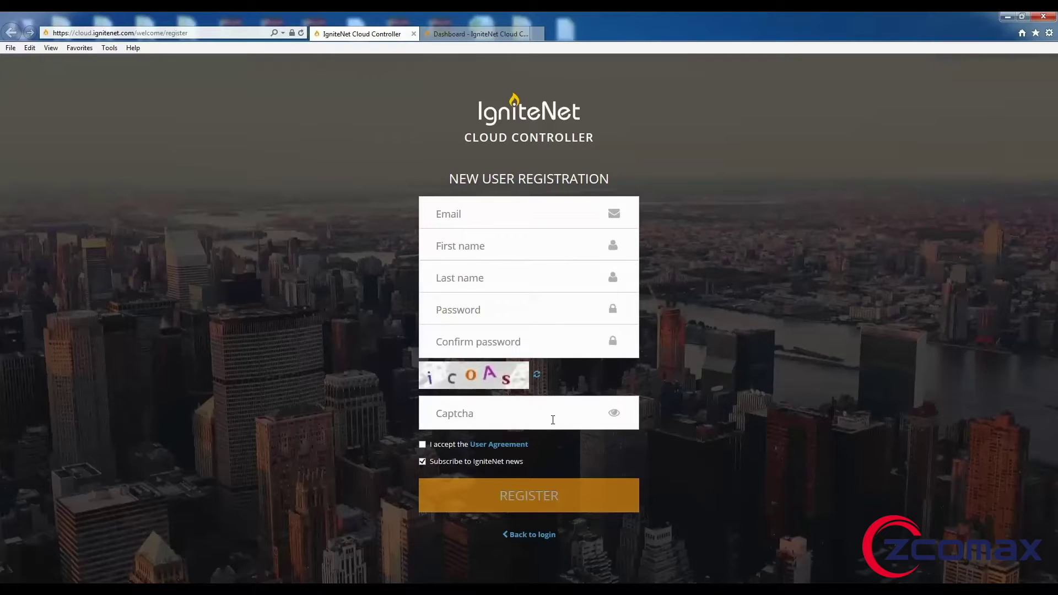
left_click(414, 34)
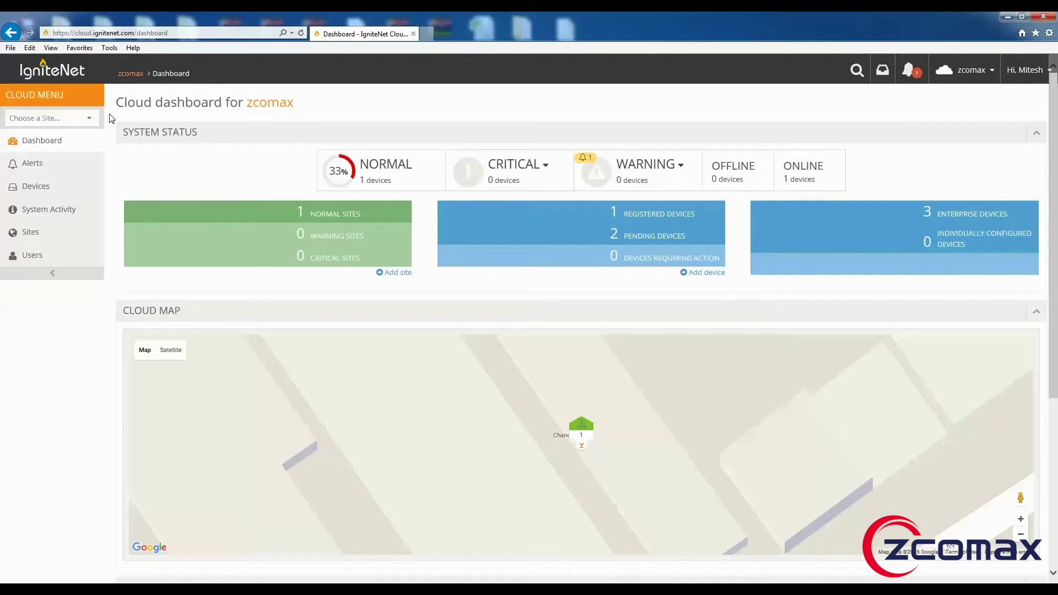
Open the form for creating a new site and review its general, alert and location settings.
left_click(93, 122)
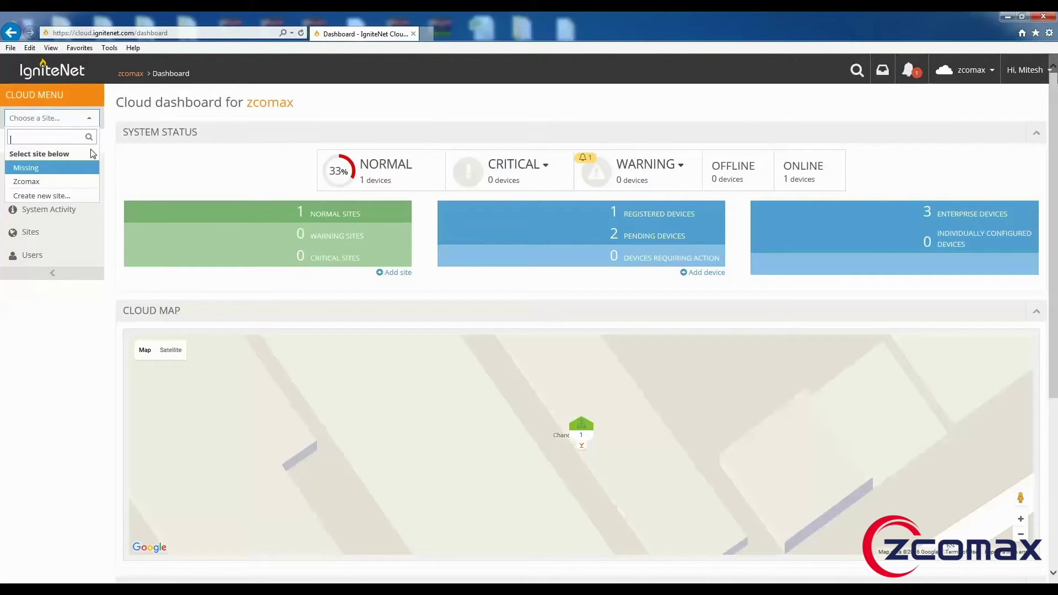
left_click(84, 196)
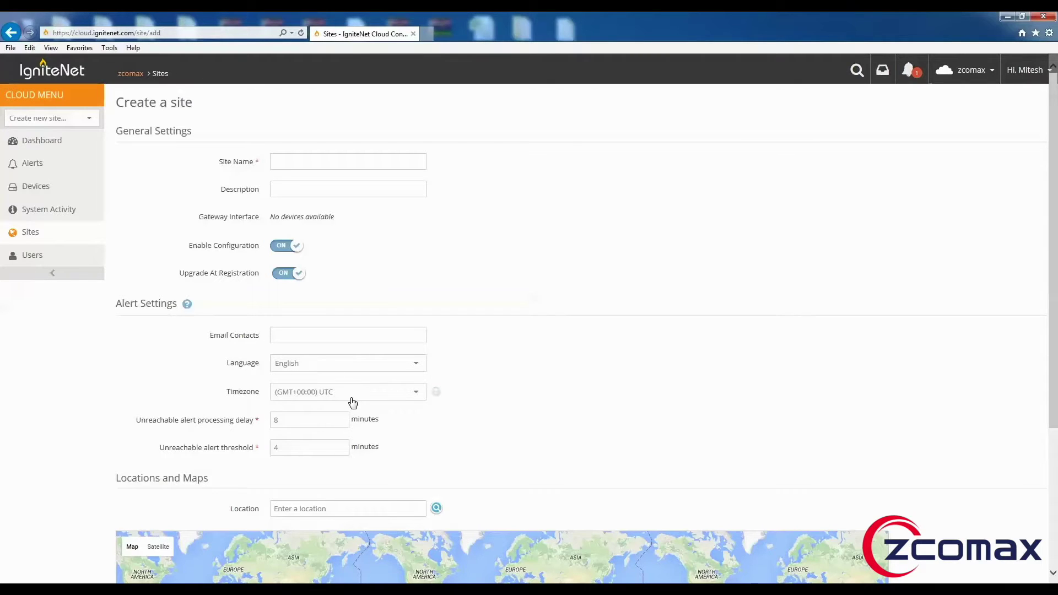
scroll(565, 361, "down", 4)
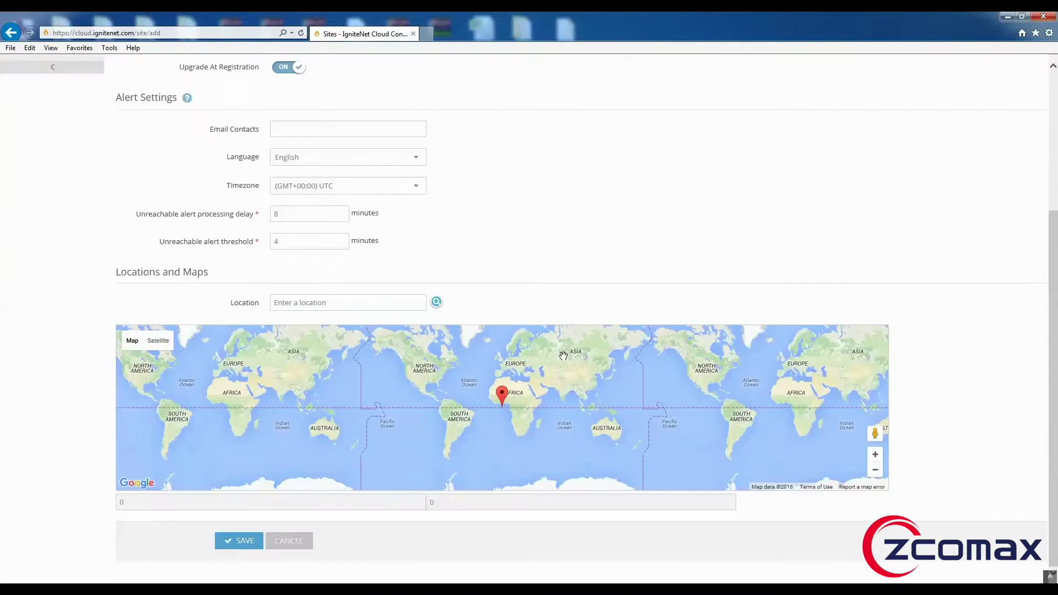
scroll(555, 364, "up", 1)
scroll(473, 339, "down", 2)
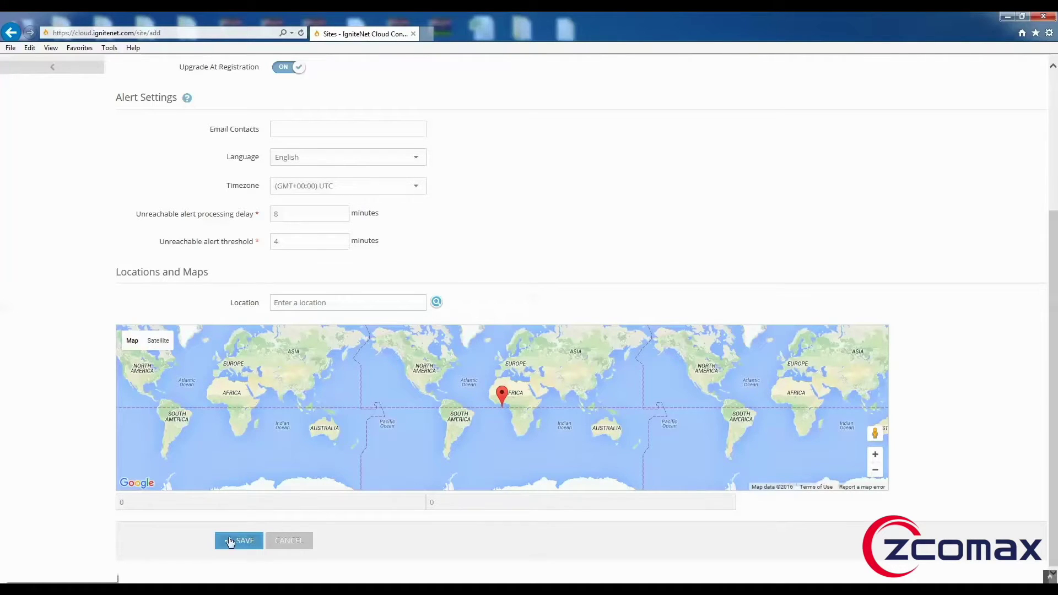
scroll(469, 267, "up", 4)
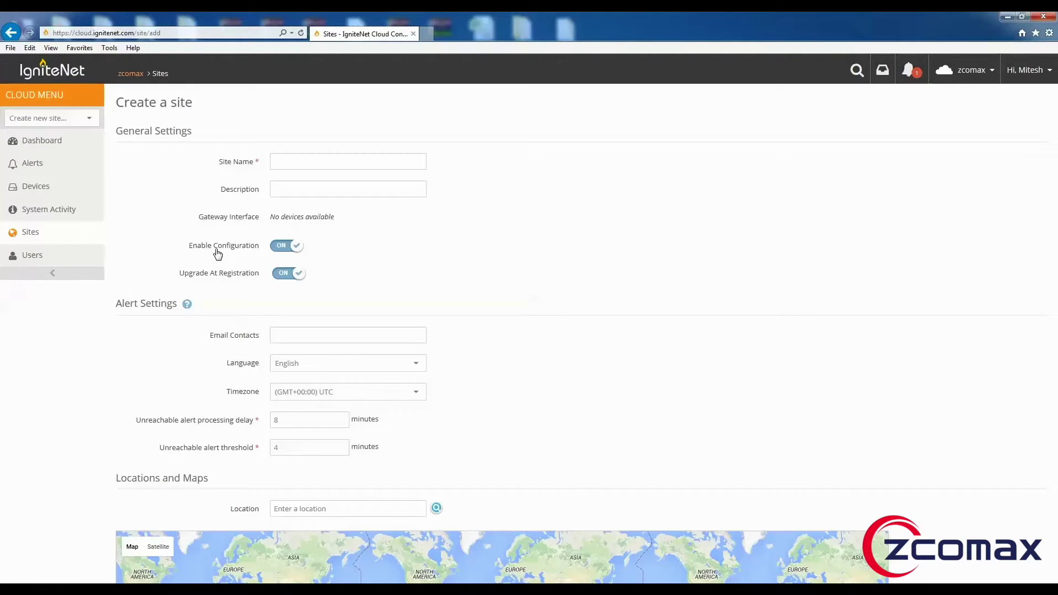
Open the new device registration form and select the Zcomax site with the Enterprise configuration policy.
left_click(52, 195)
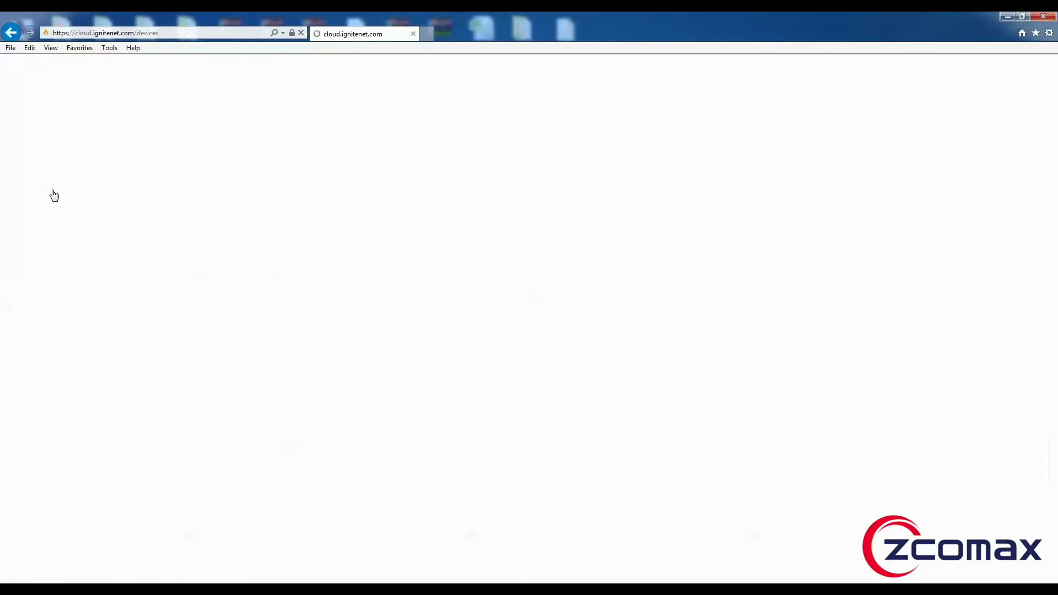
left_click(246, 131)
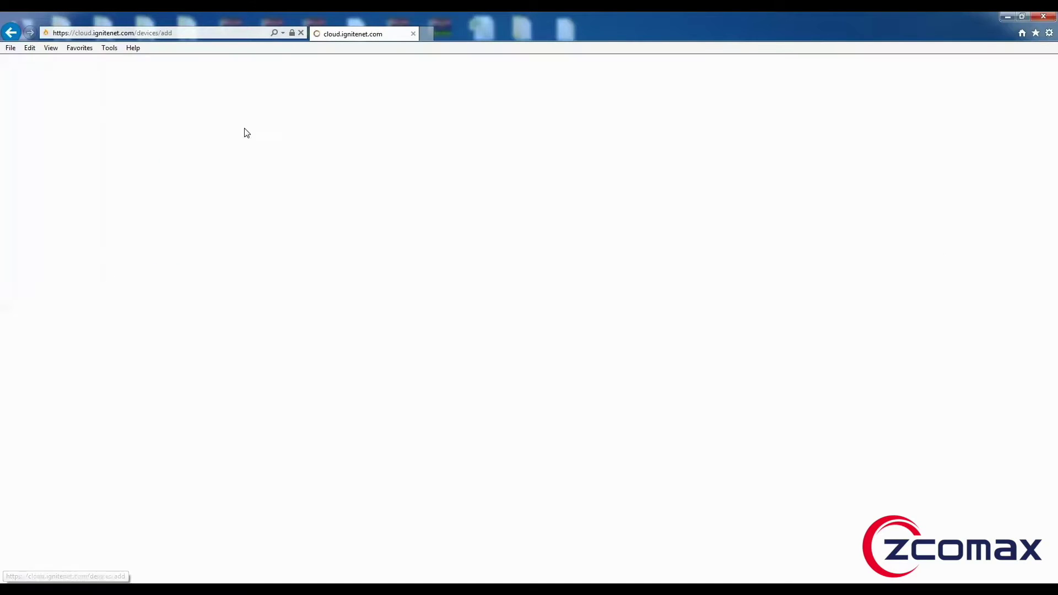
left_click(269, 156)
left_click(269, 165)
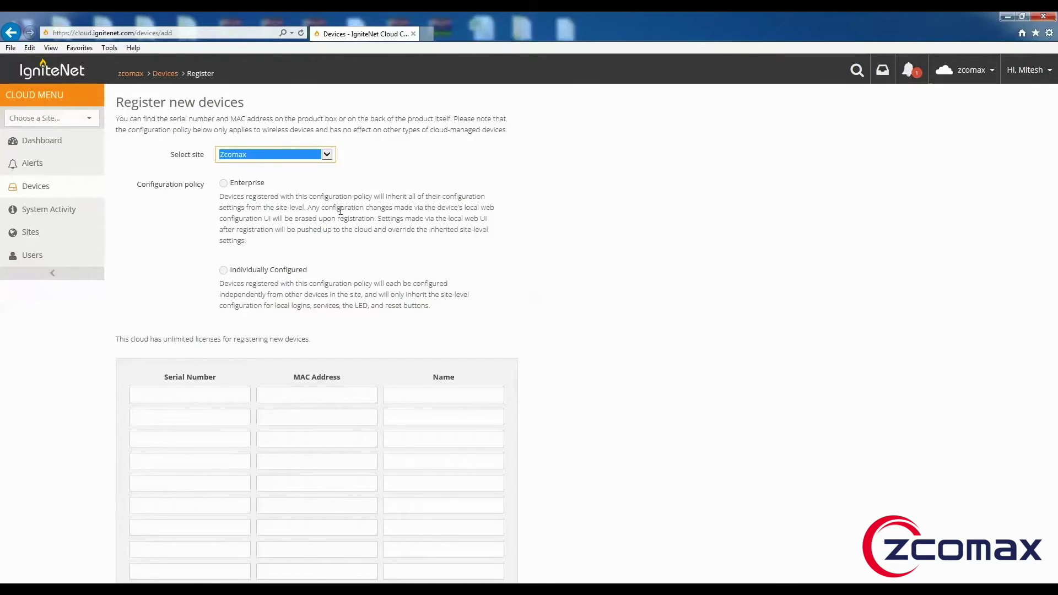
left_click(225, 186)
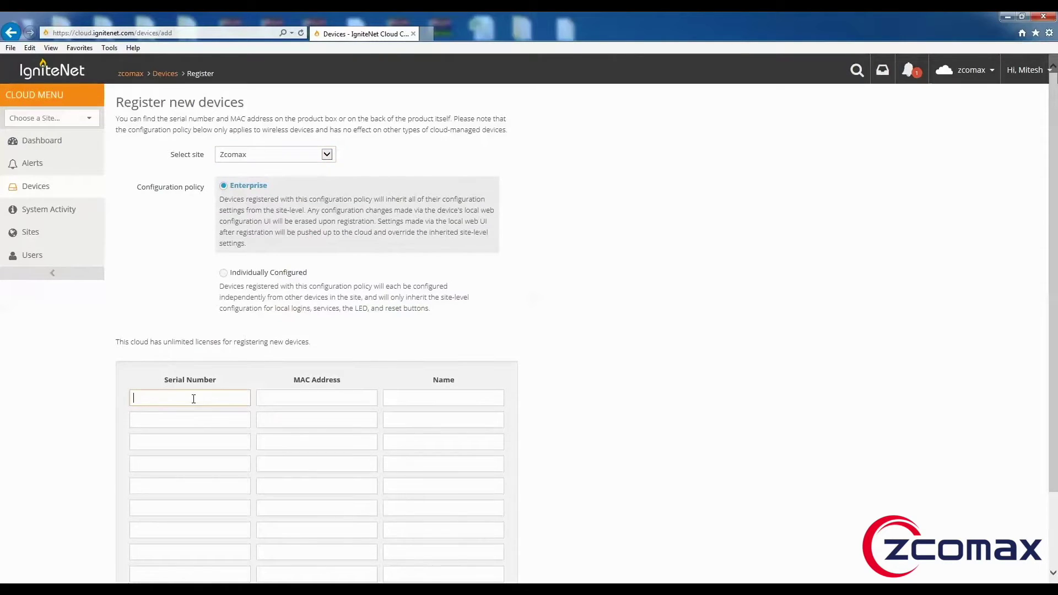
Go through the first device row's MAC address and name fields and switch the configuration policy to Individually Configured.
left_click(335, 397)
left_click(418, 402)
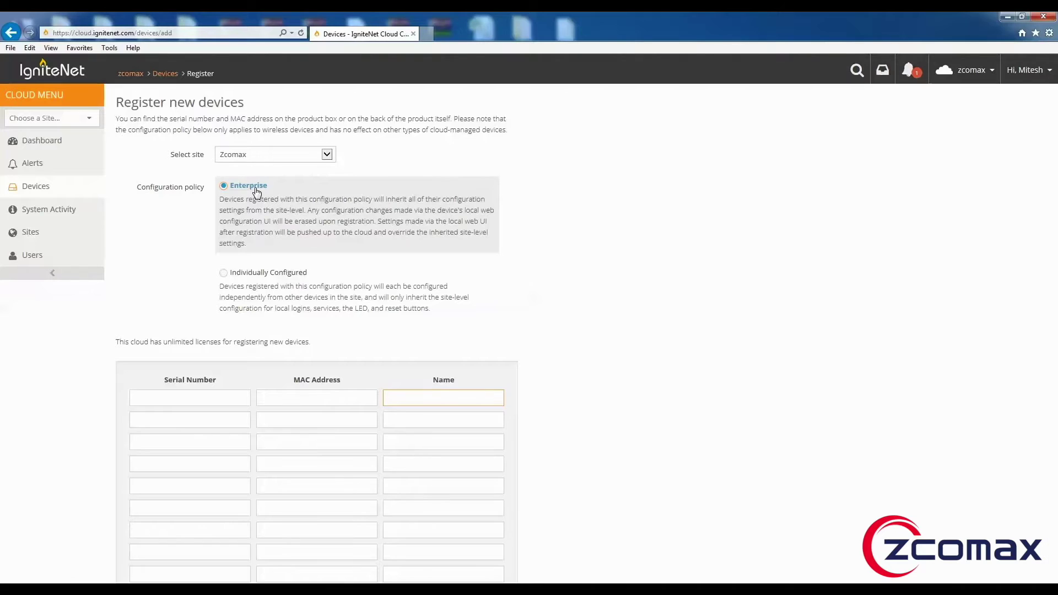
left_click(243, 274)
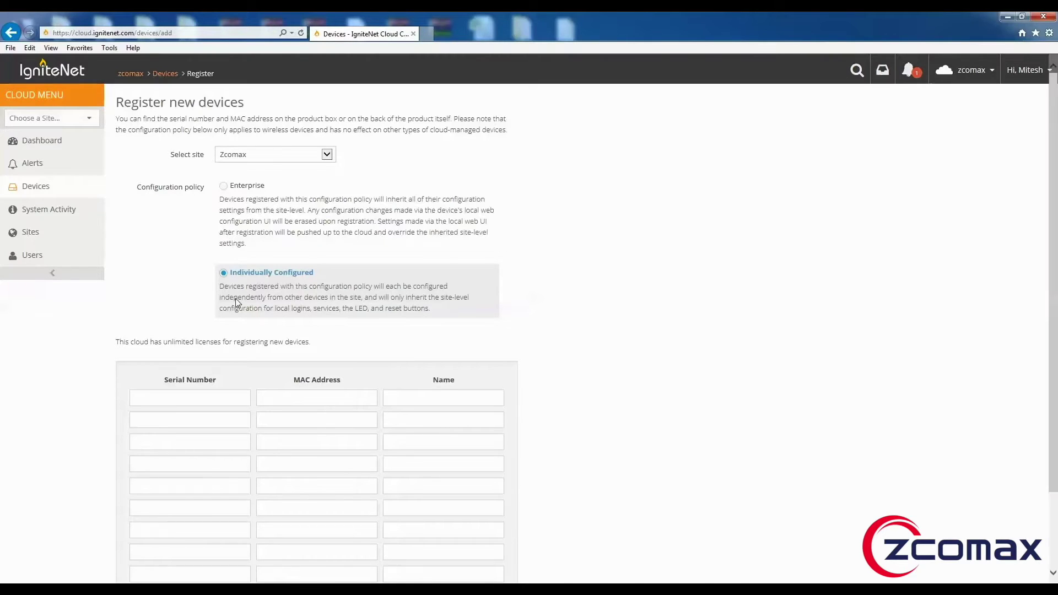
scroll(254, 309, "down", 2)
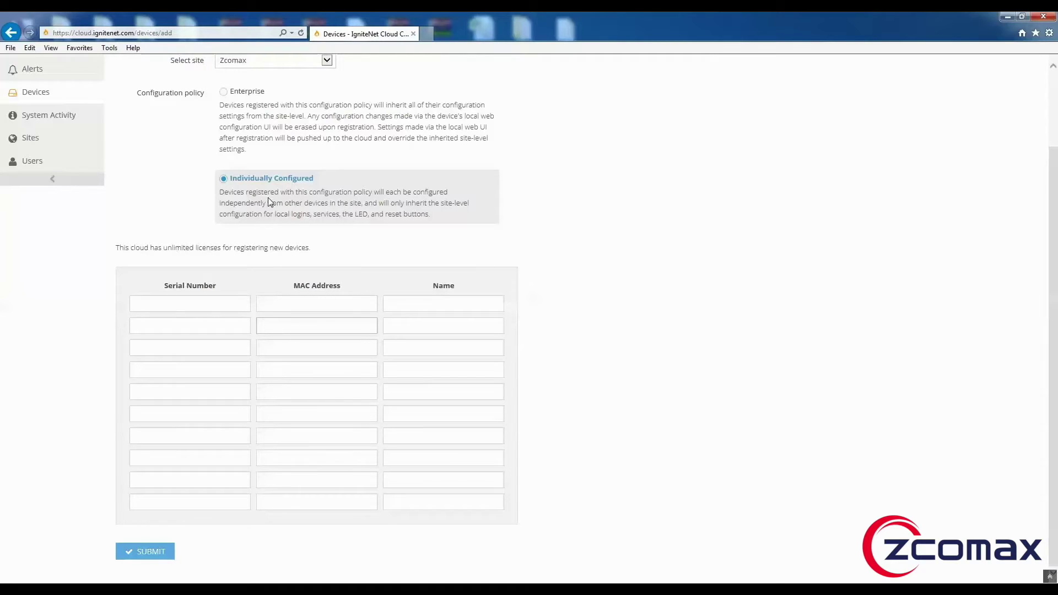
scroll(104, 187, "up", 2)
Open the Zcomax site dashboard and examine its status, most active clients, most active APs and gateway sections.
left_click(65, 124)
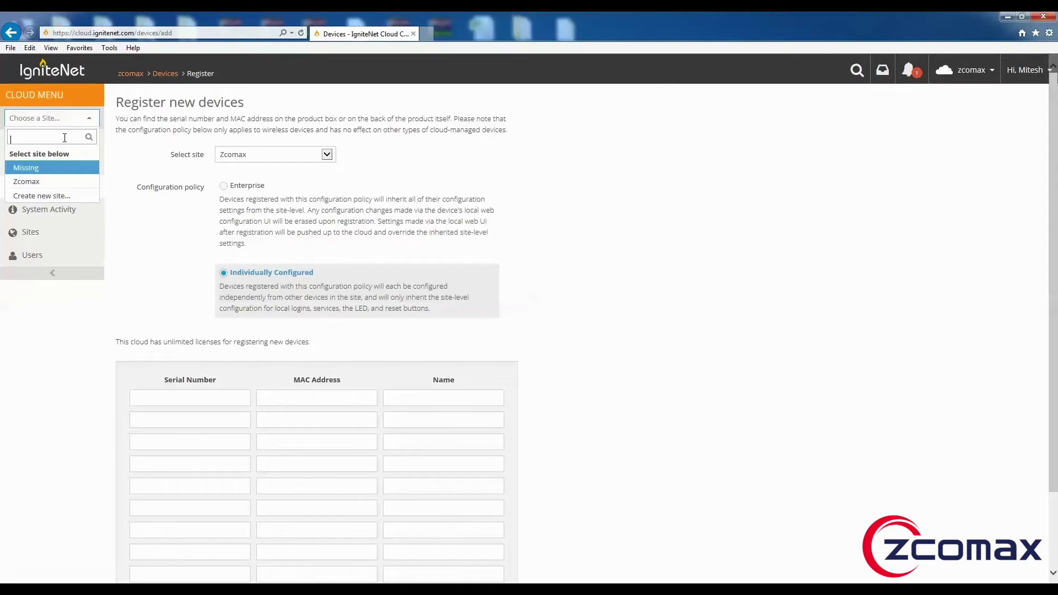
left_click(49, 185)
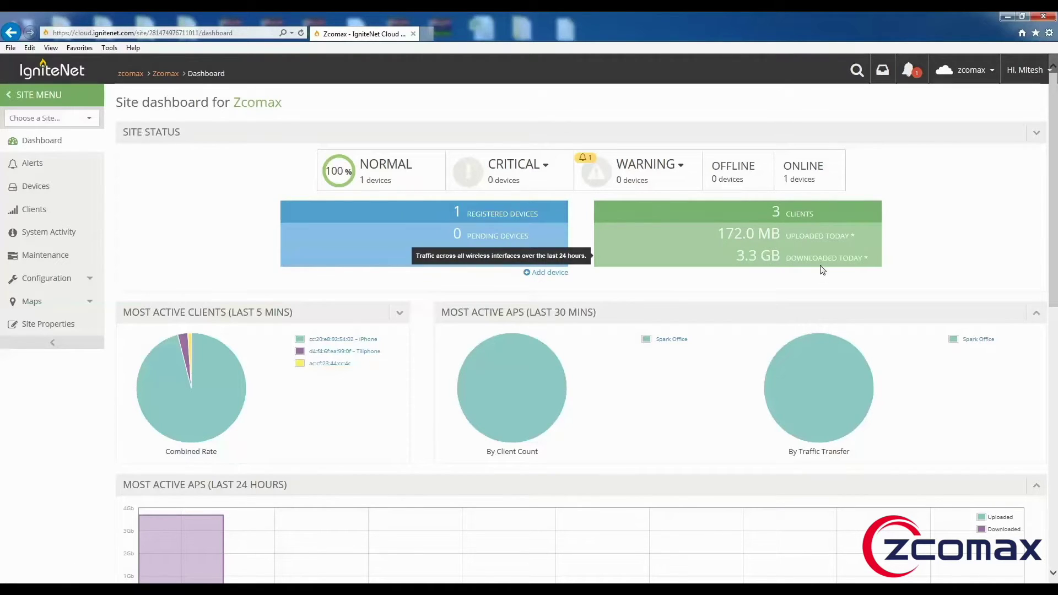
scroll(622, 363, "down", 2)
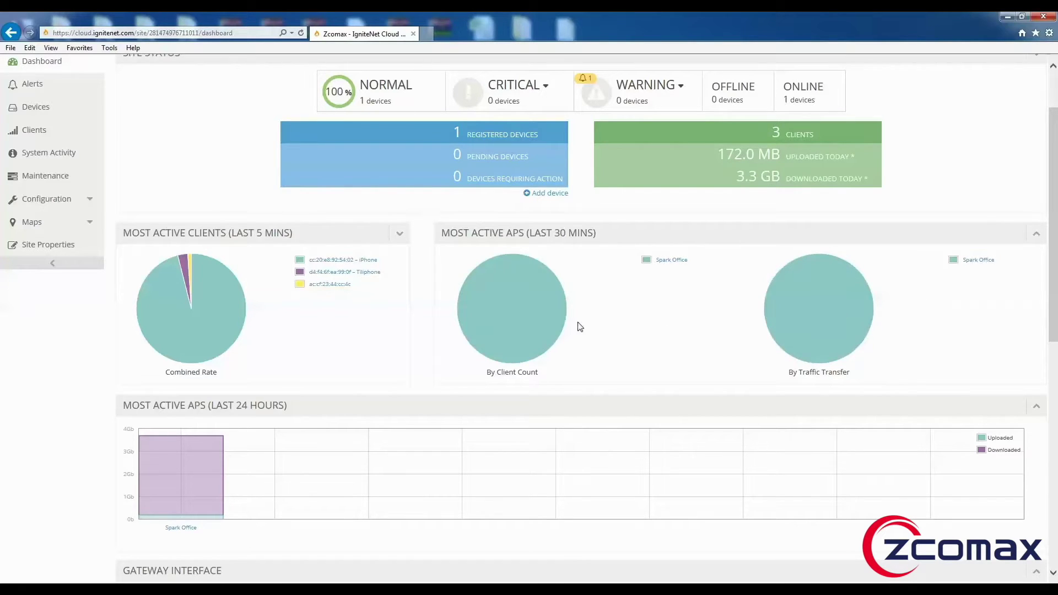
scroll(494, 383, "down", 3)
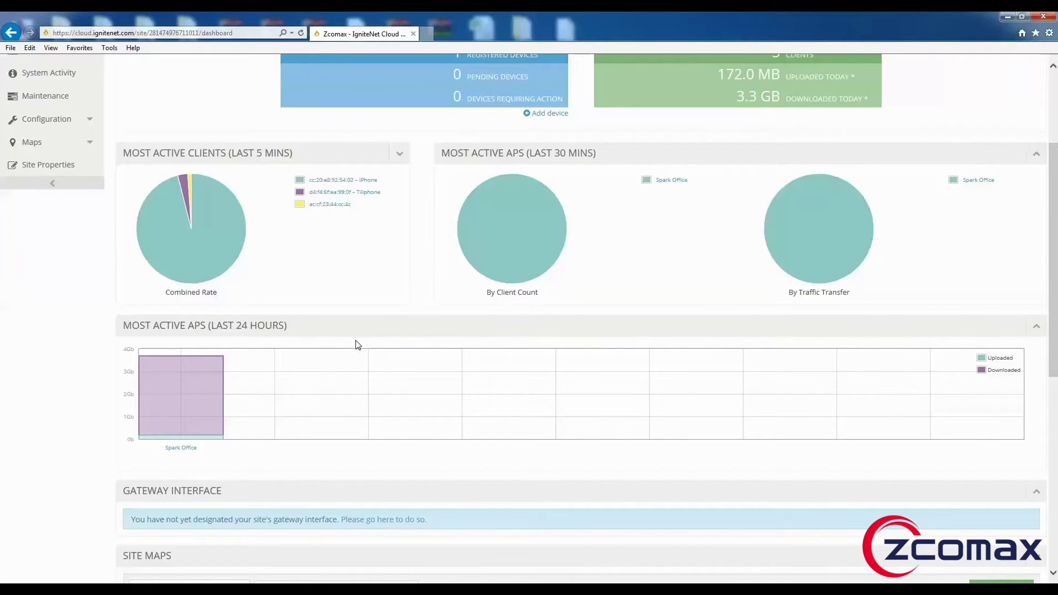
scroll(359, 344, "down", 5)
scroll(507, 338, "down", 3)
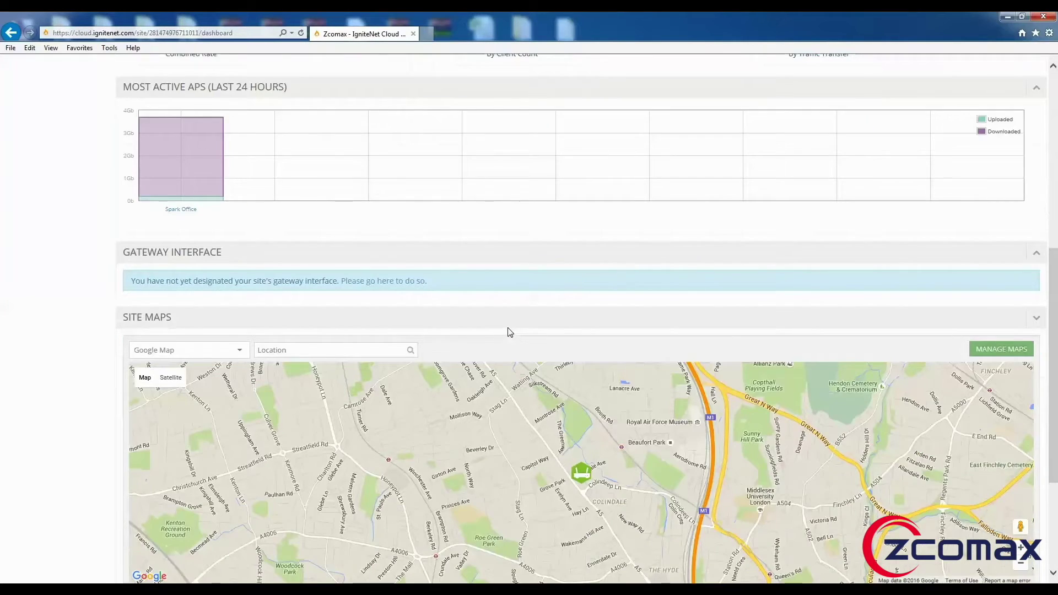
scroll(510, 331, "down", 3)
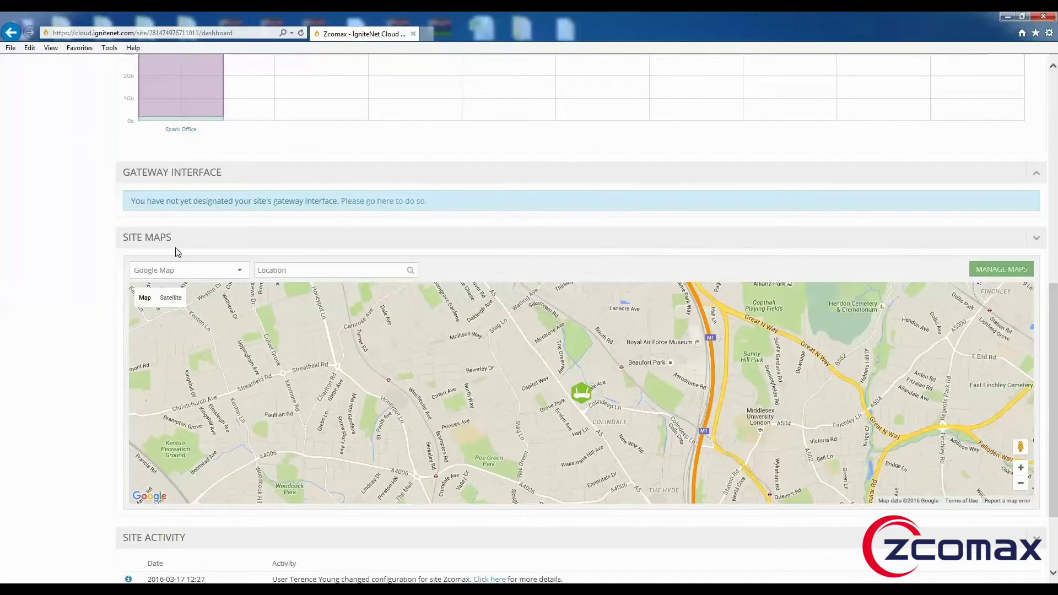
Inspect the device marker's details on the site map and look through the site activity log.
left_click_drag(585, 395, 584, 433)
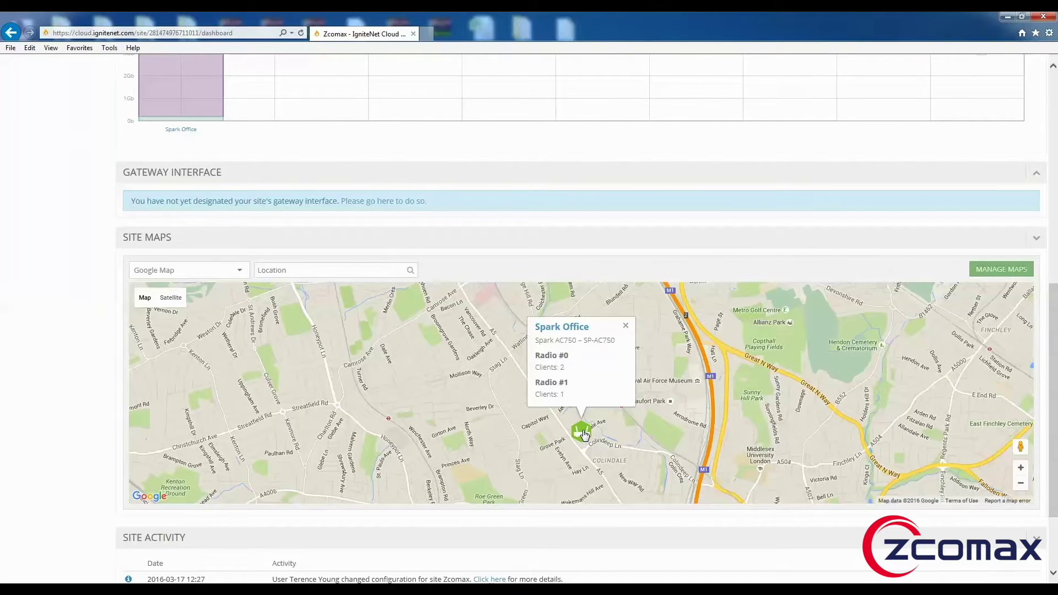
left_click(584, 434)
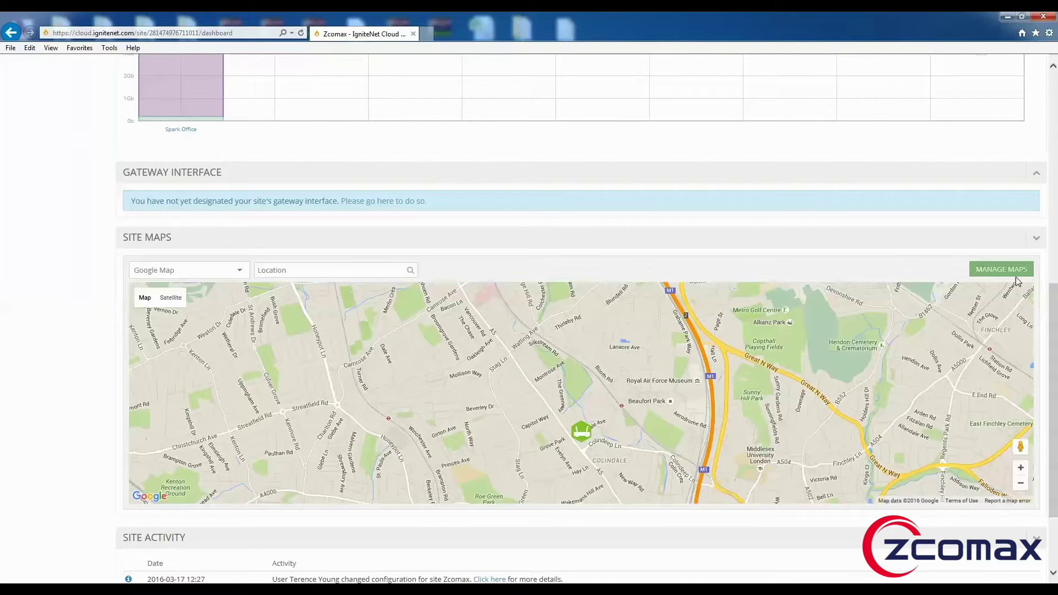
scroll(1056, 392, "down", 2)
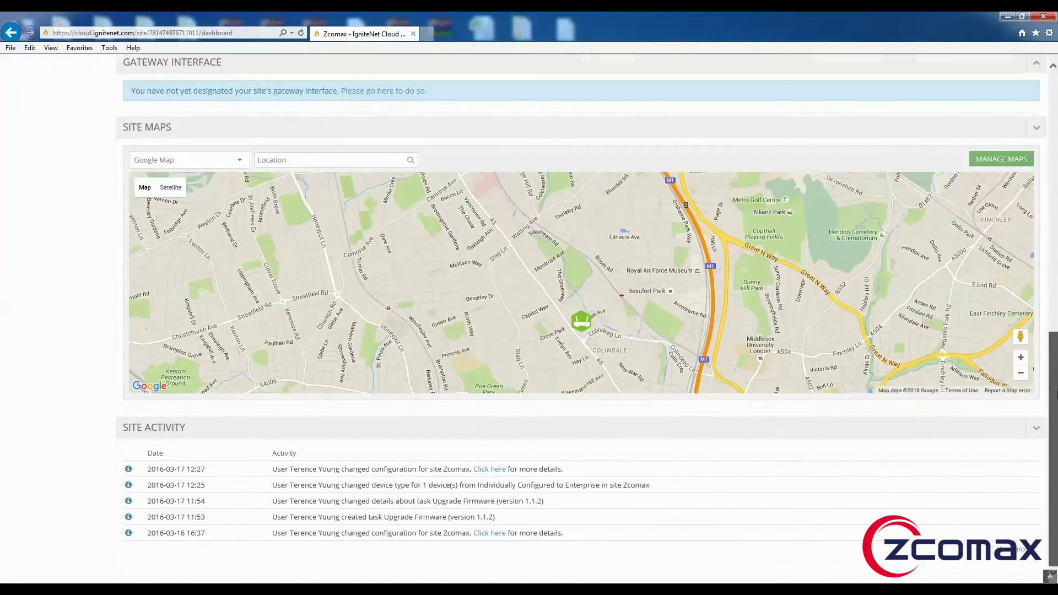
scroll(1056, 408, "up", 10)
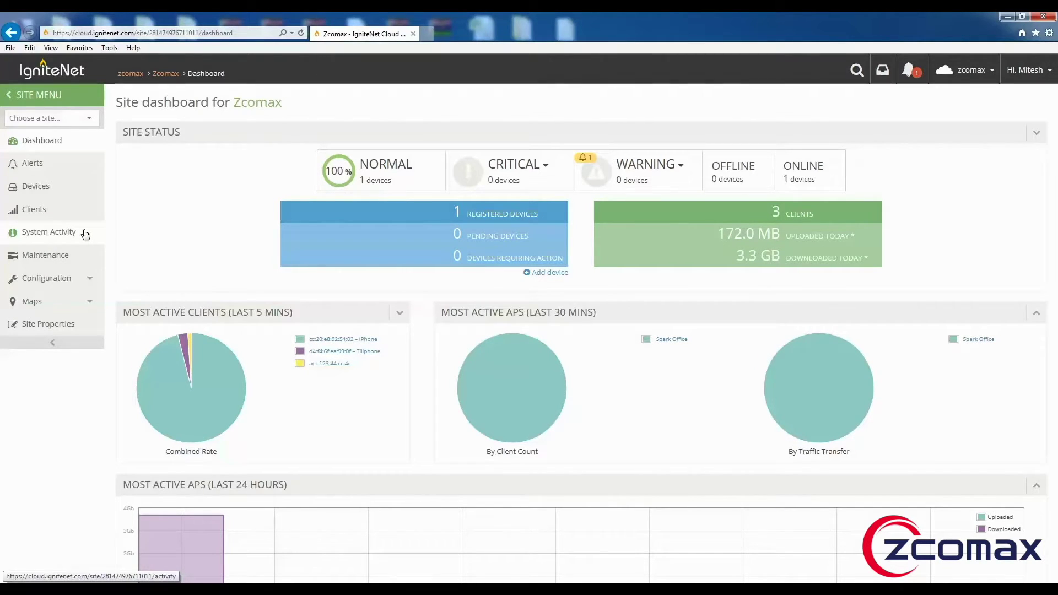
Open the site's advanced configuration and add a new SSID to the Wireless 5 GHz network.
left_click(68, 280)
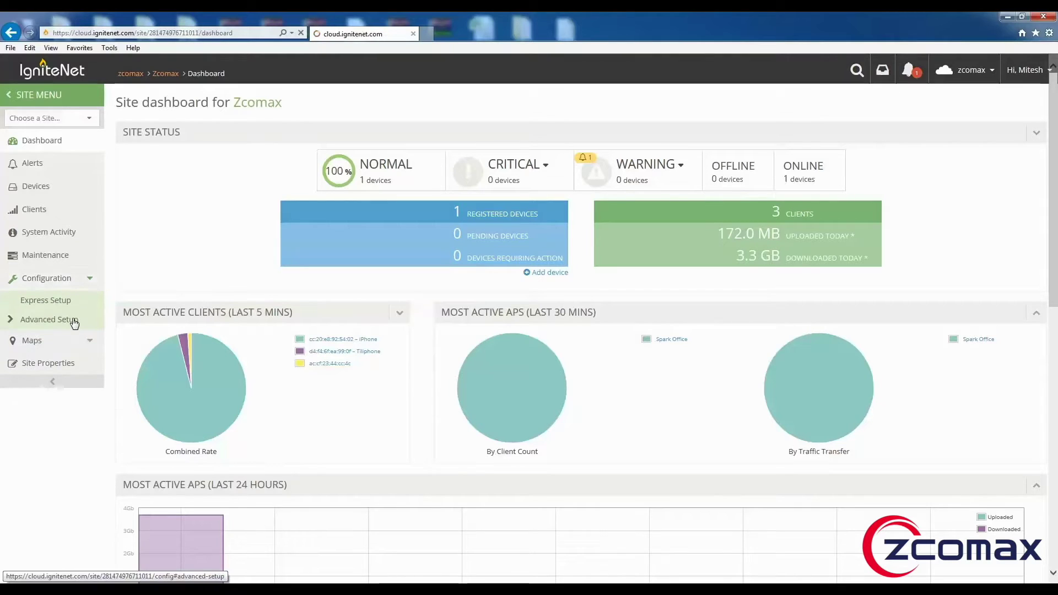
left_click(74, 322)
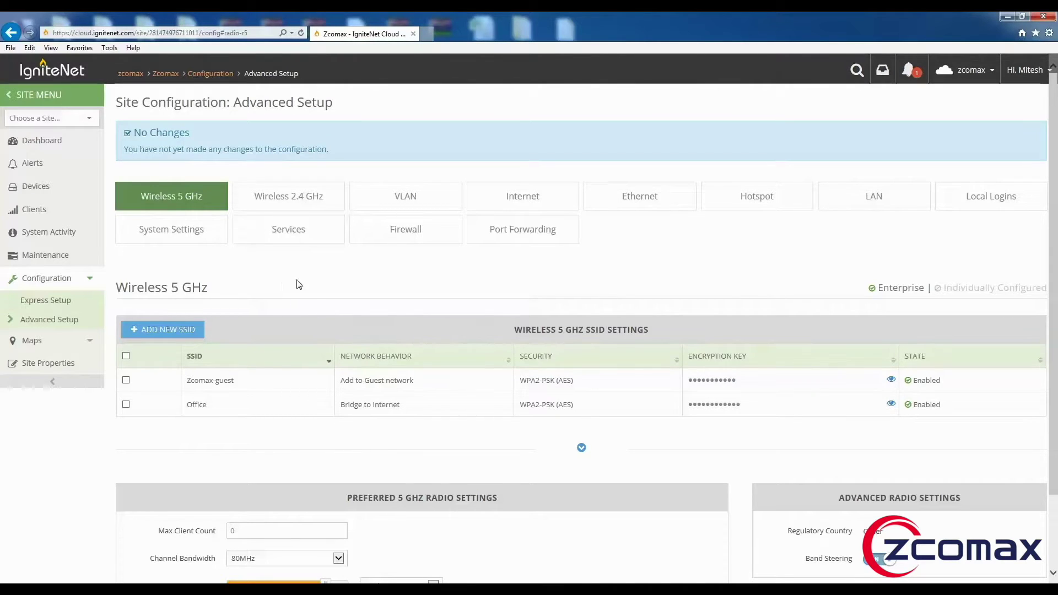
left_click(198, 331)
scroll(303, 383, "down", 3)
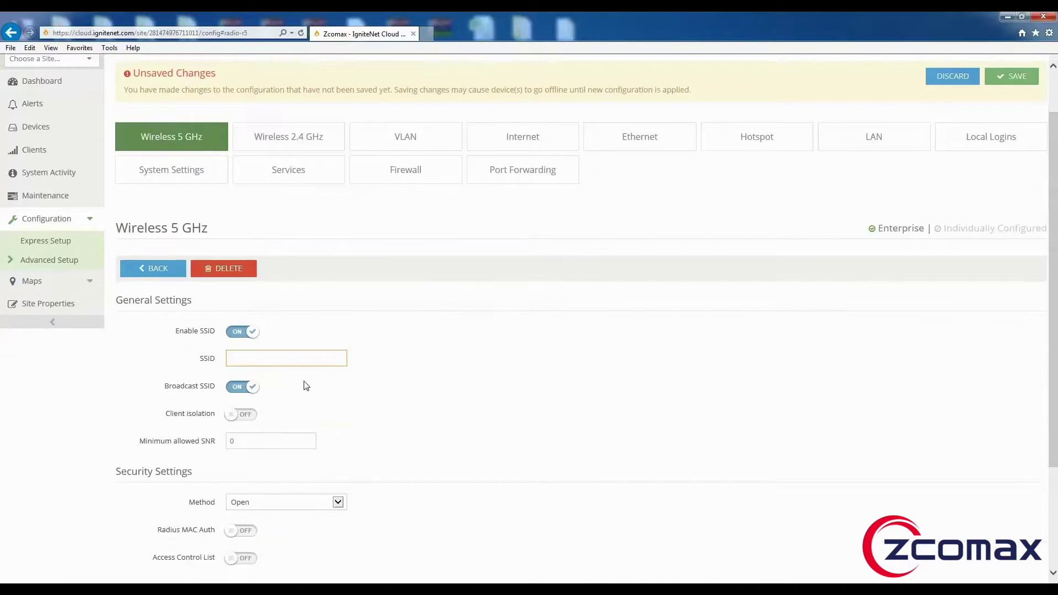
scroll(253, 270, "up", 3)
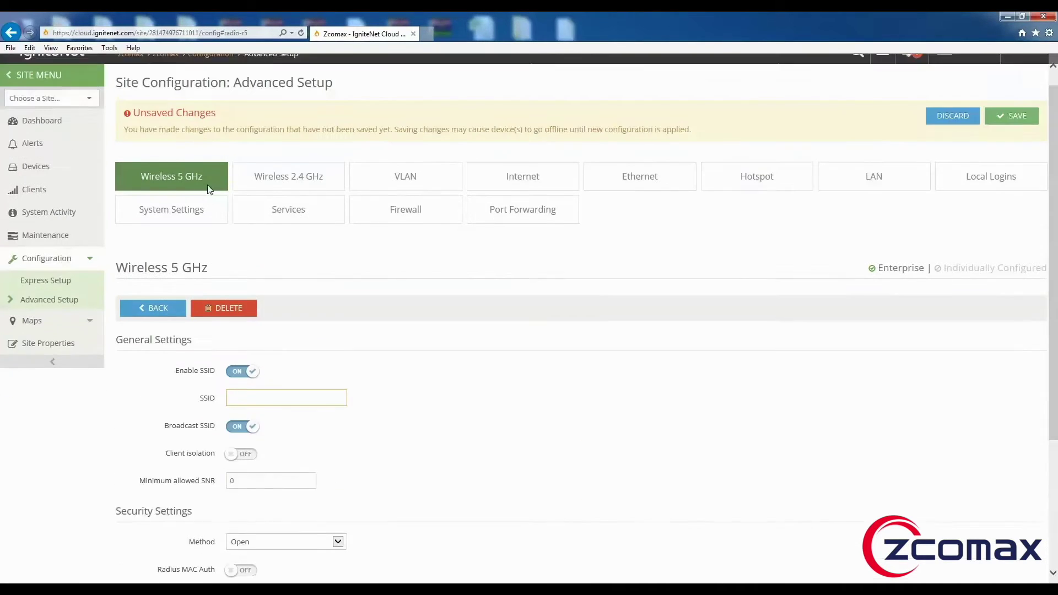
scroll(451, 351, "down", 2)
scroll(452, 350, "down", 2)
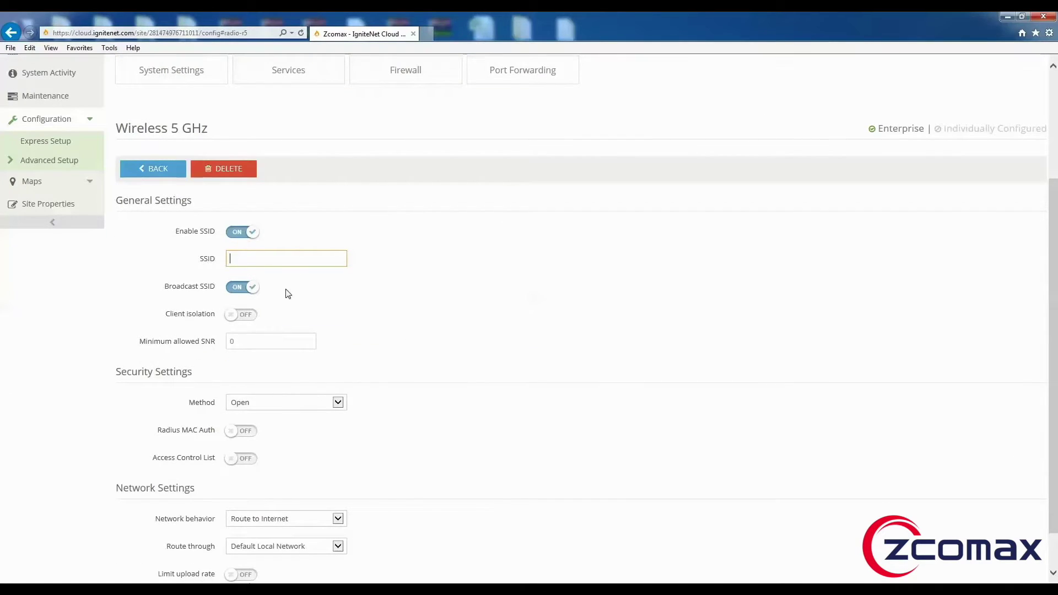
Toggle client isolation on and back off for the new SSID and check the minimum allowed SNR setting.
left_click(243, 318)
left_click(244, 318)
left_click(233, 339)
scroll(417, 372, "down", 1)
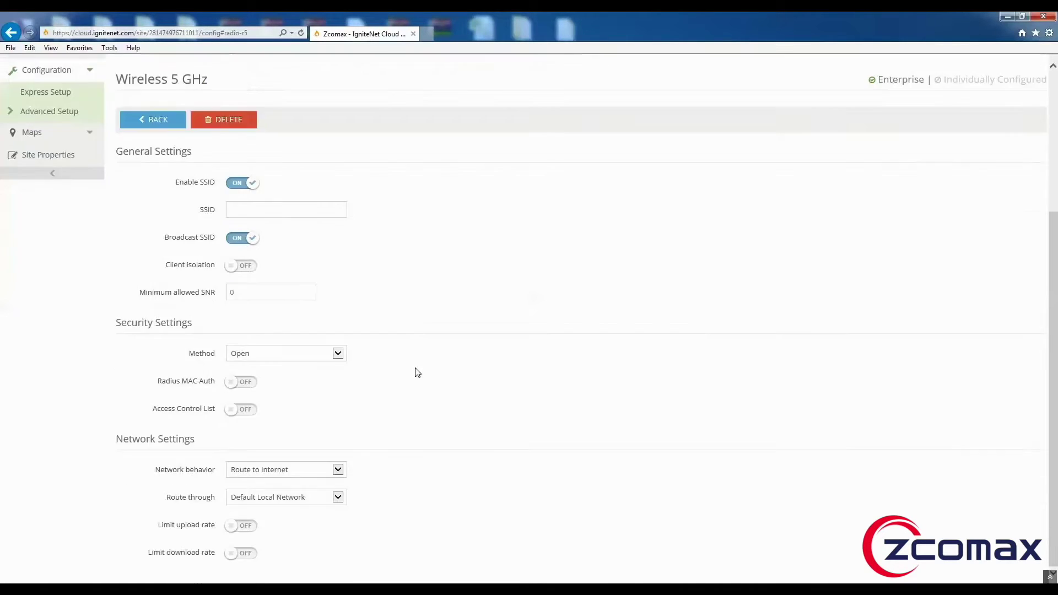
Look through the security methods while keeping Open, and enable the Access Control List for the new SSID.
left_click(296, 360)
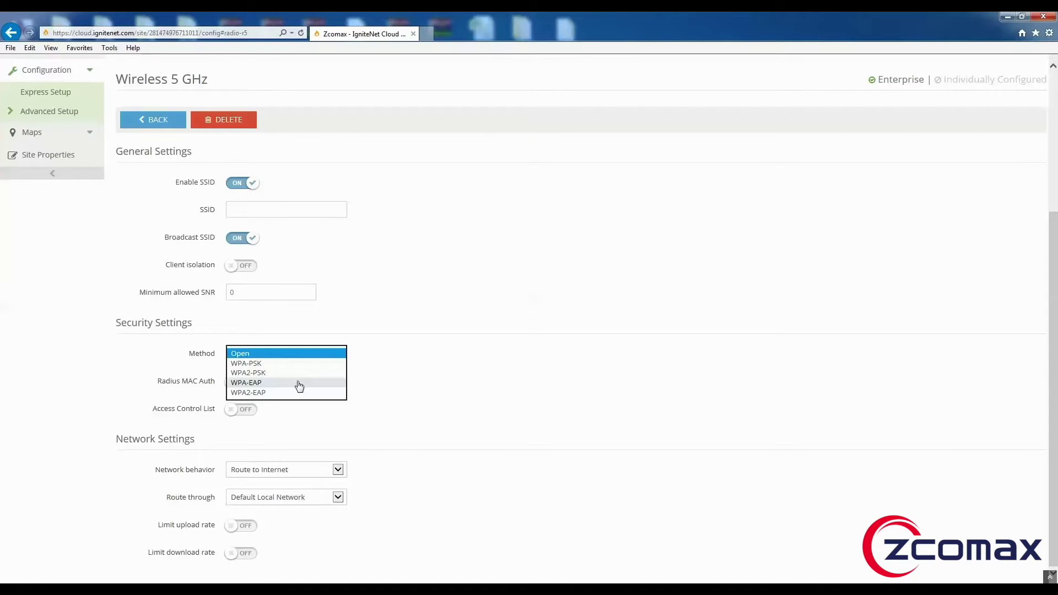
left_click(431, 385)
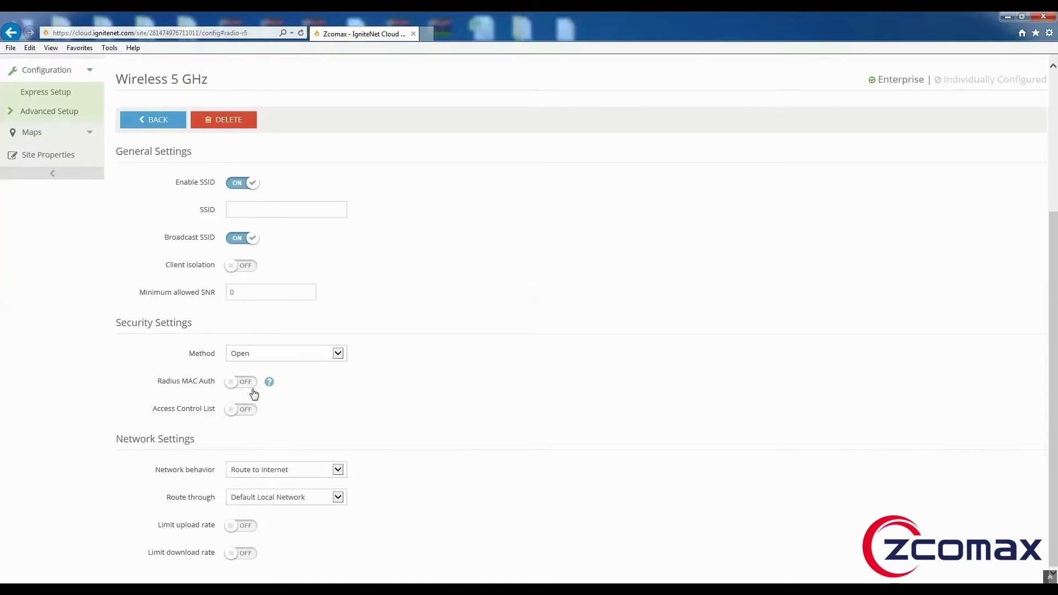
left_click(246, 415)
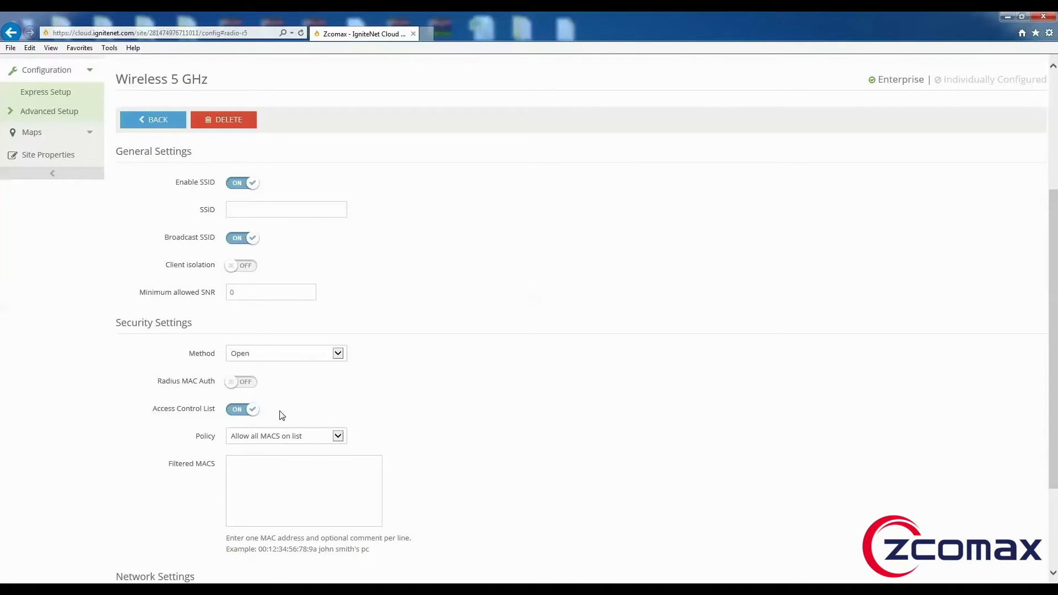
scroll(353, 392, "down", 1)
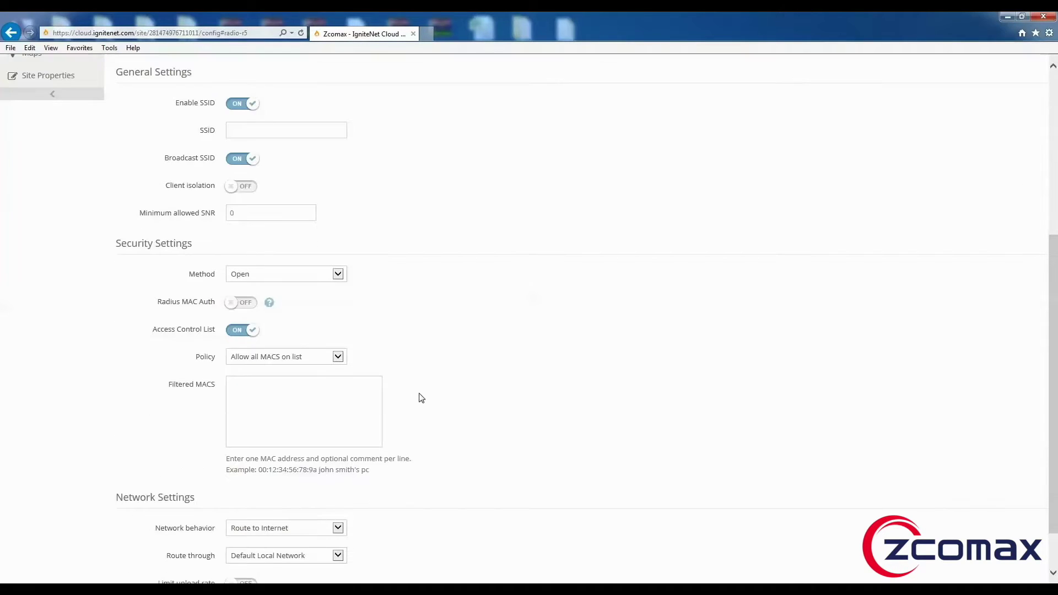
Set the Access Control List policy of the new 5 GHz SSID to Deny all MACS on list.
left_click(338, 358)
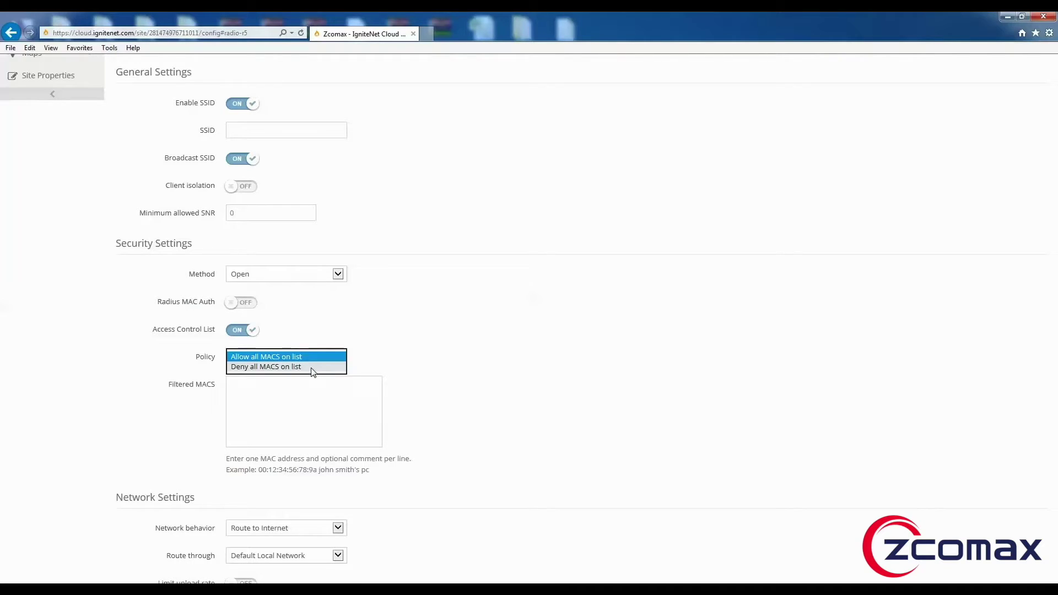
left_click(312, 368)
left_click(302, 406)
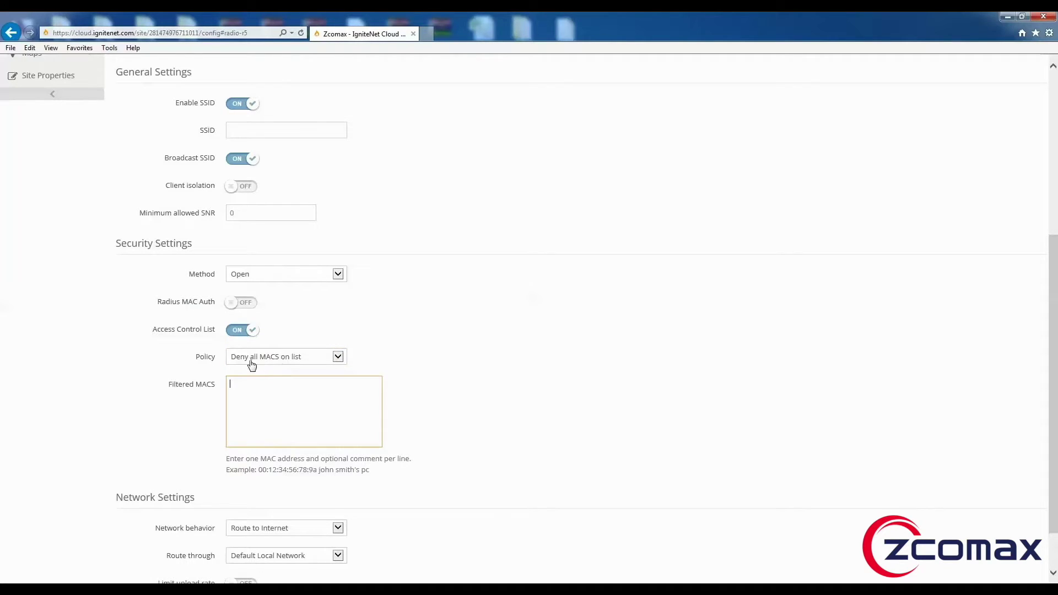
left_click(312, 359)
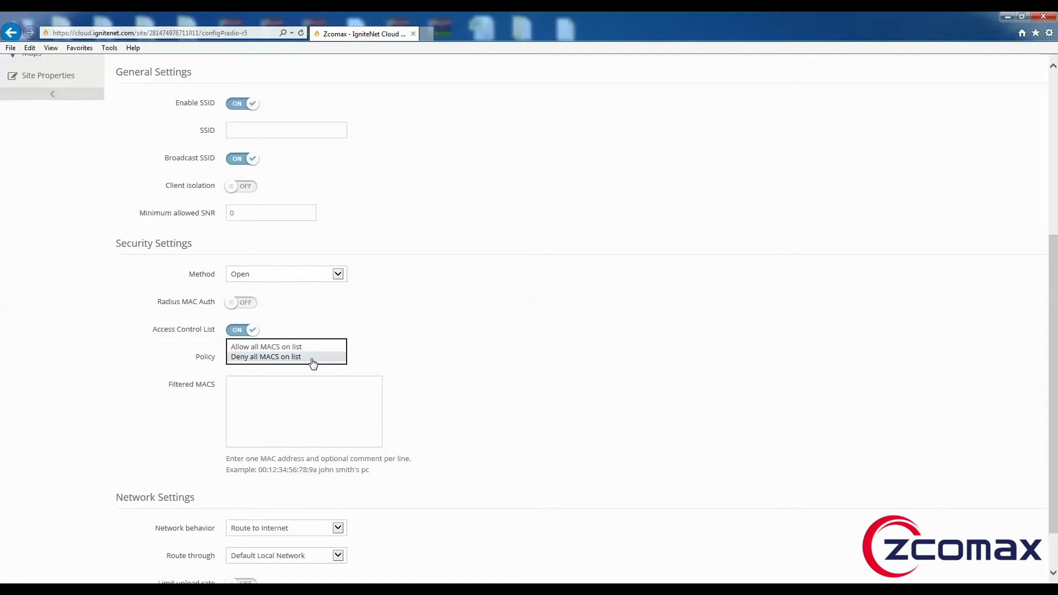
left_click(595, 387)
Look through the network behavior options for the new SSID, keeping Route to Internet.
scroll(595, 387, "down", 1)
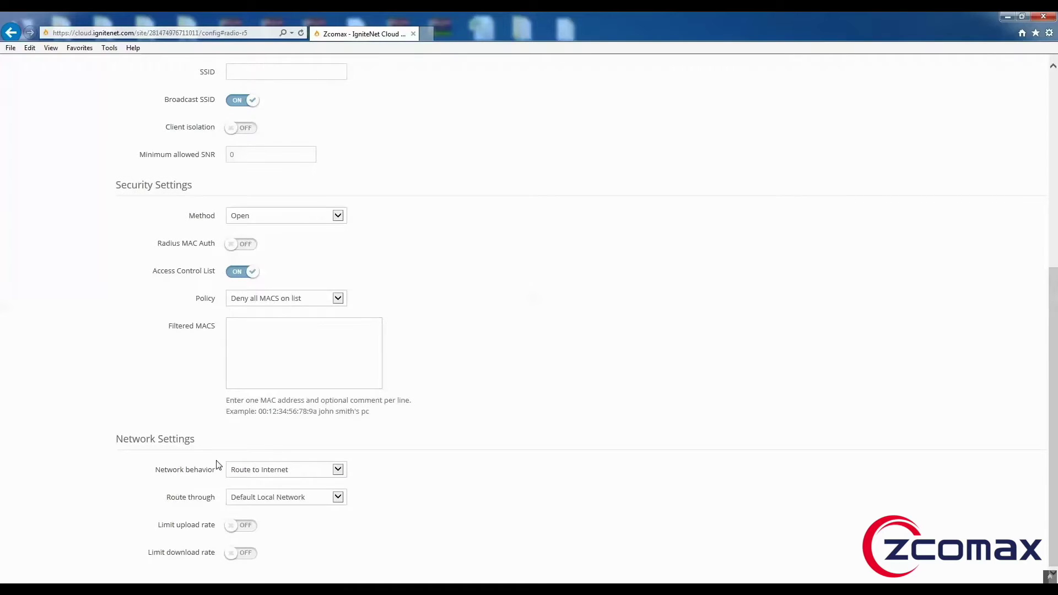
left_click(275, 477)
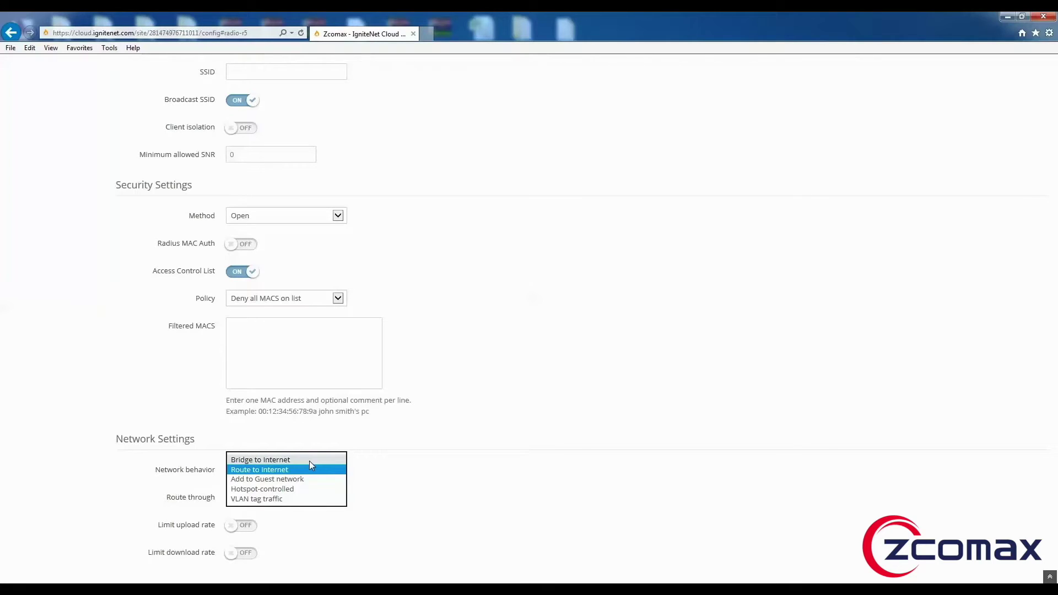
left_click(295, 470)
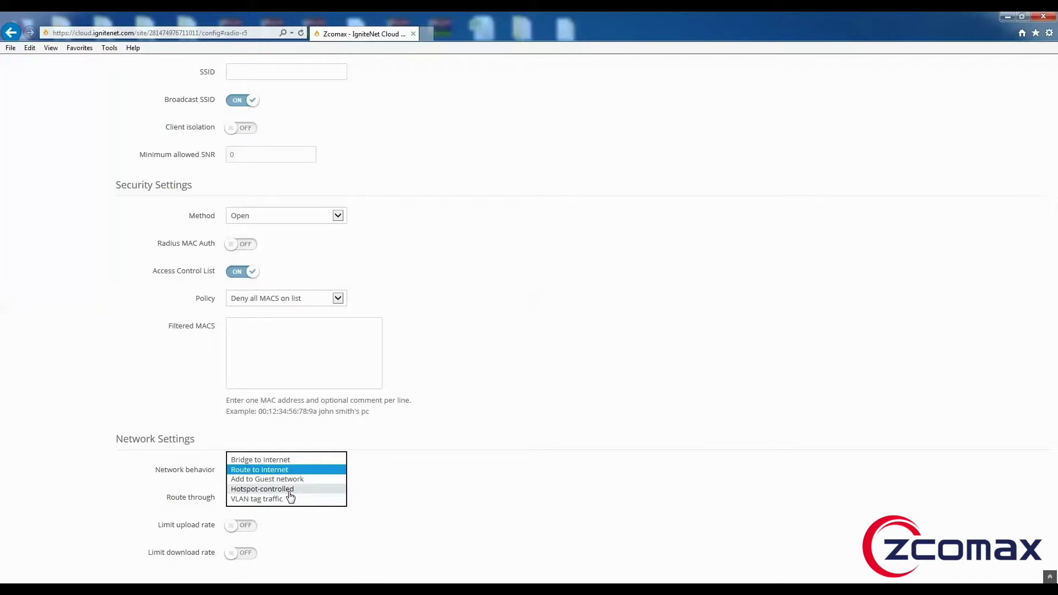
left_click(304, 537)
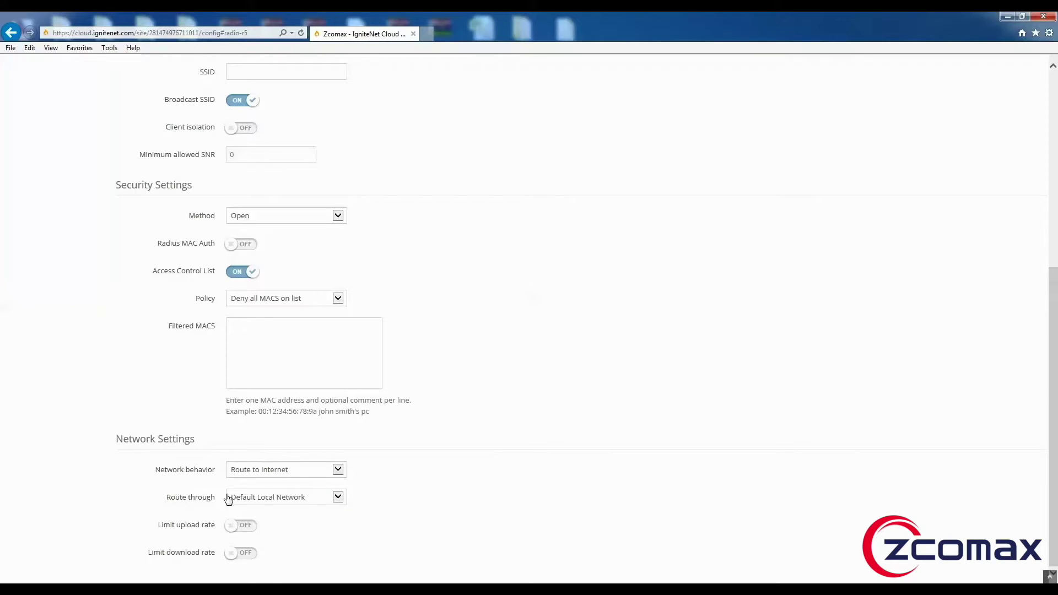
left_click(271, 475)
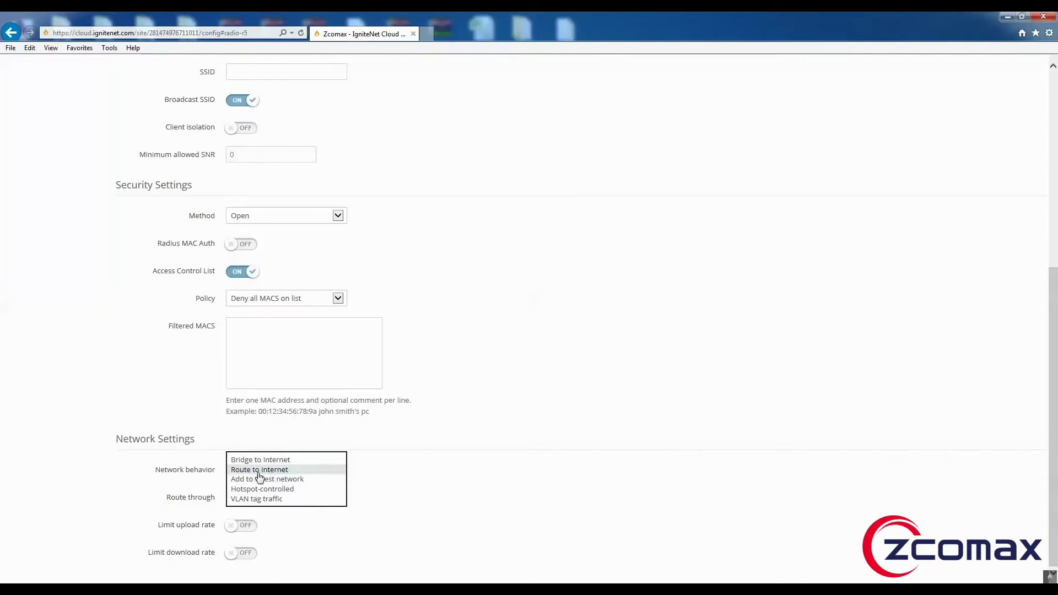
left_click(506, 481)
Check which networks the new SSID can route through, keeping Default Local Network.
left_click(310, 502)
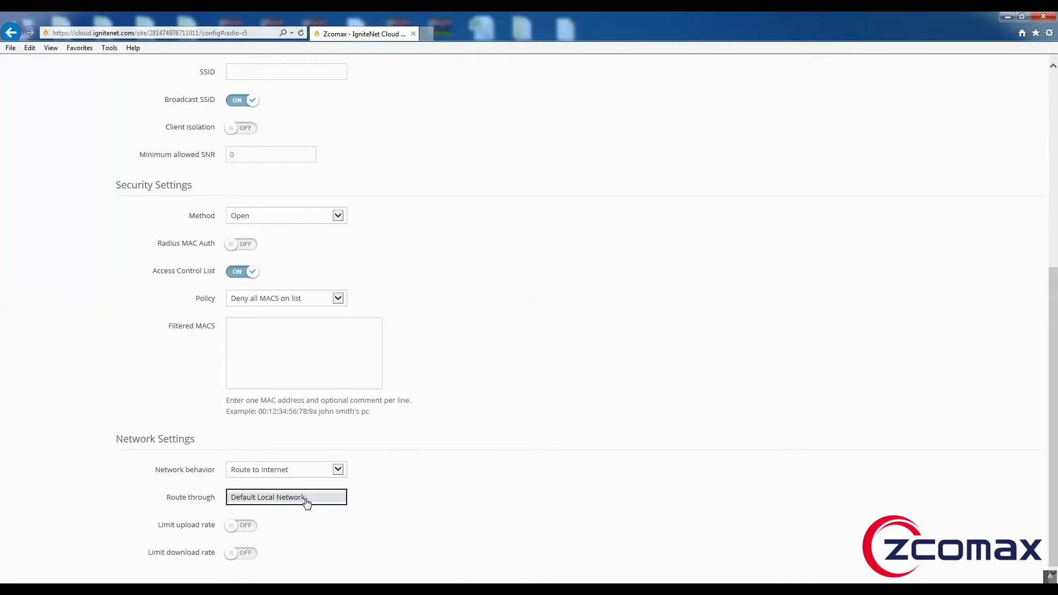
left_click(330, 525)
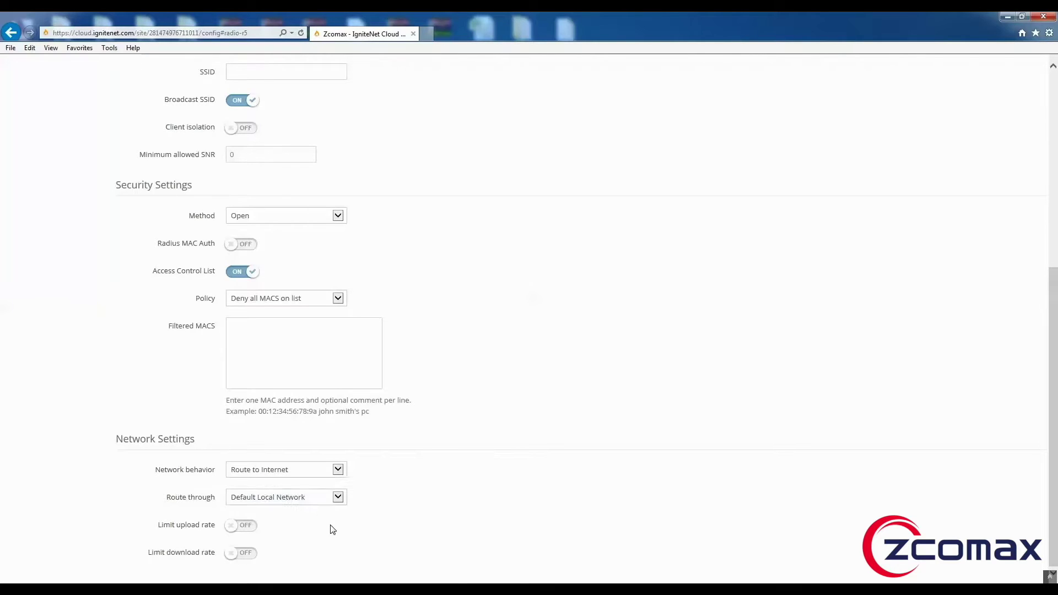
left_click(341, 498)
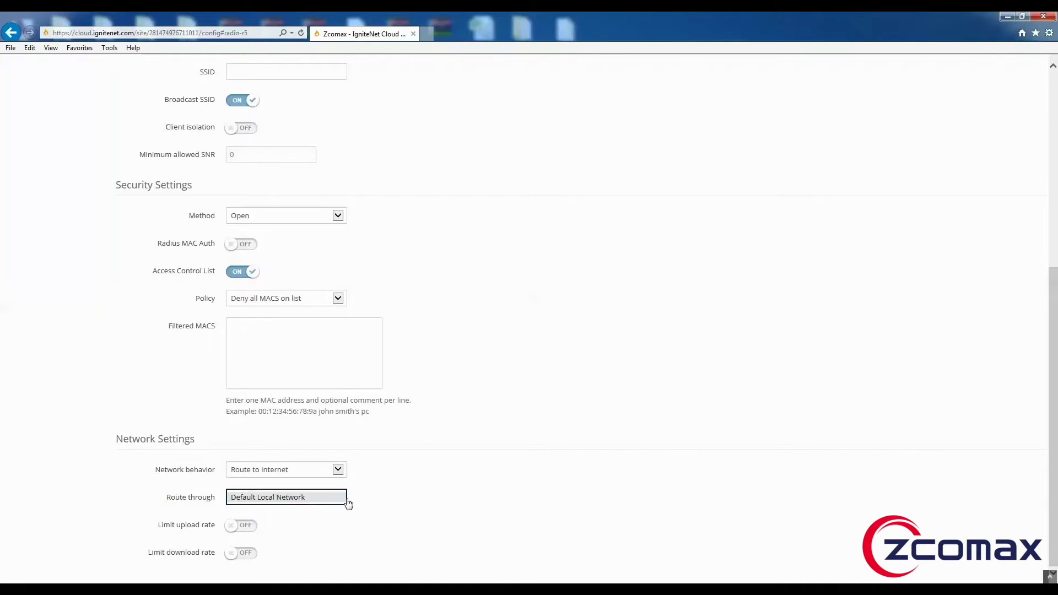
left_click(336, 521)
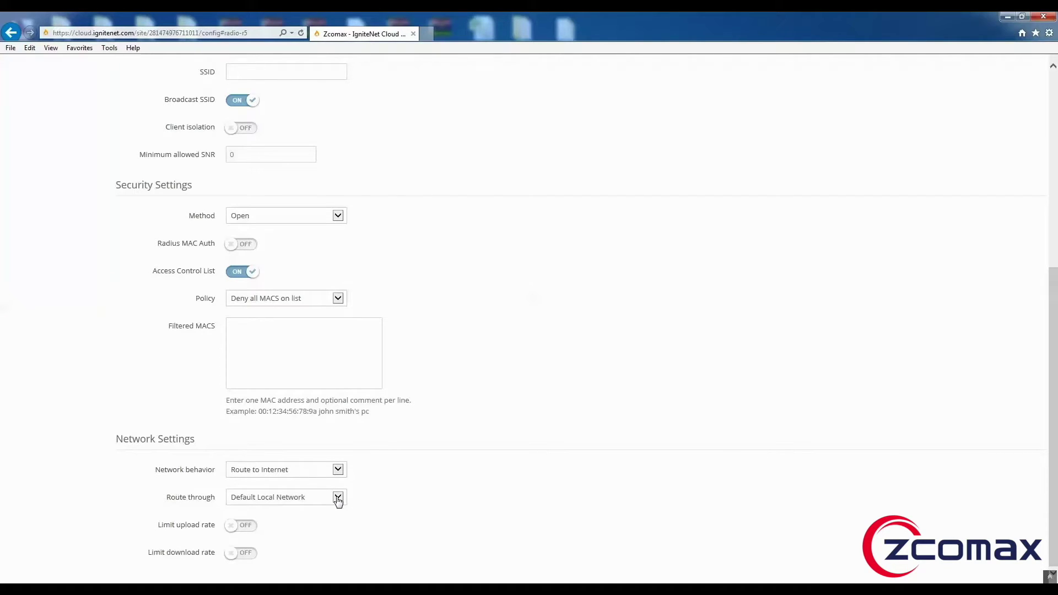
left_click(287, 500)
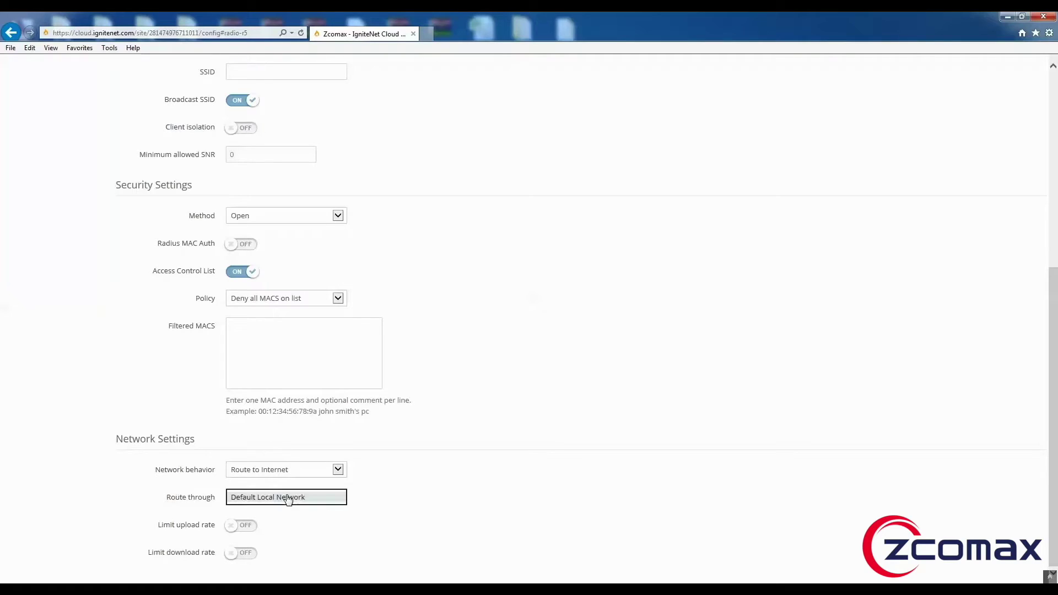
left_click(381, 506)
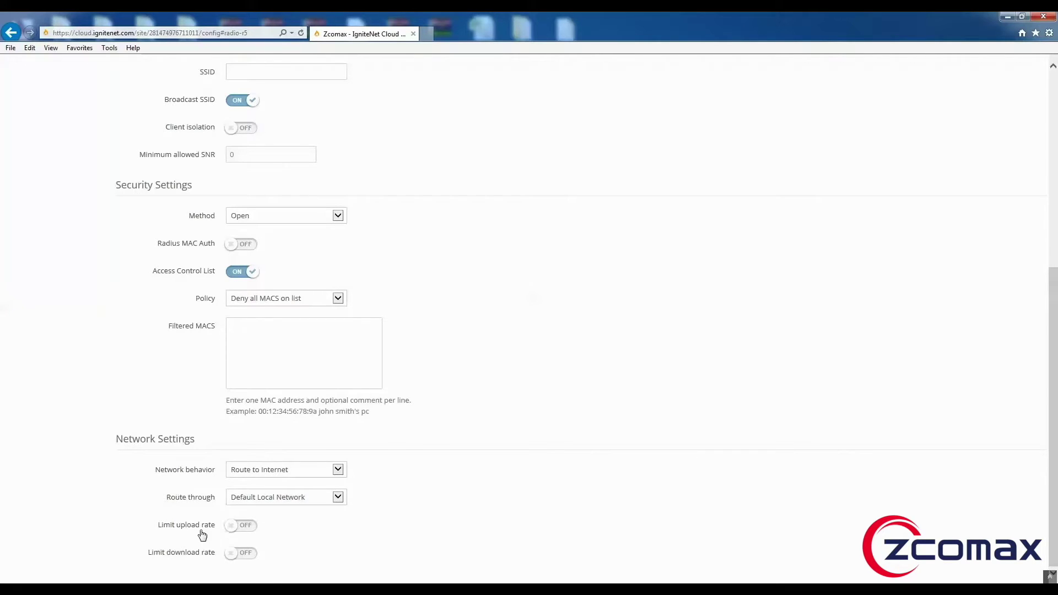
Switch the upload and download rate limits on to view their maximum rate settings, and switch both back off.
left_click(246, 532)
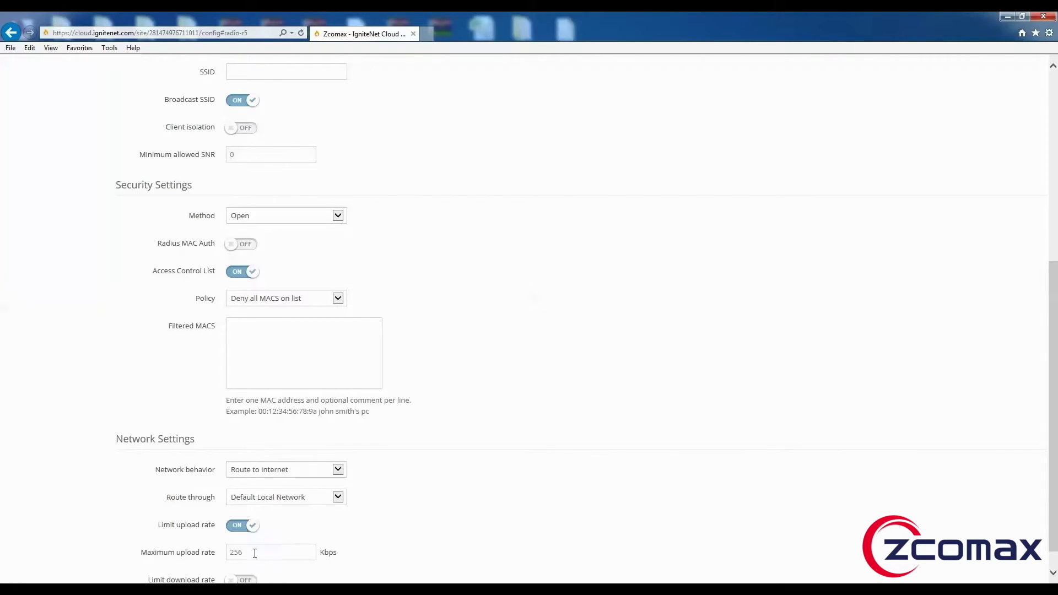
scroll(460, 529, "down", 1)
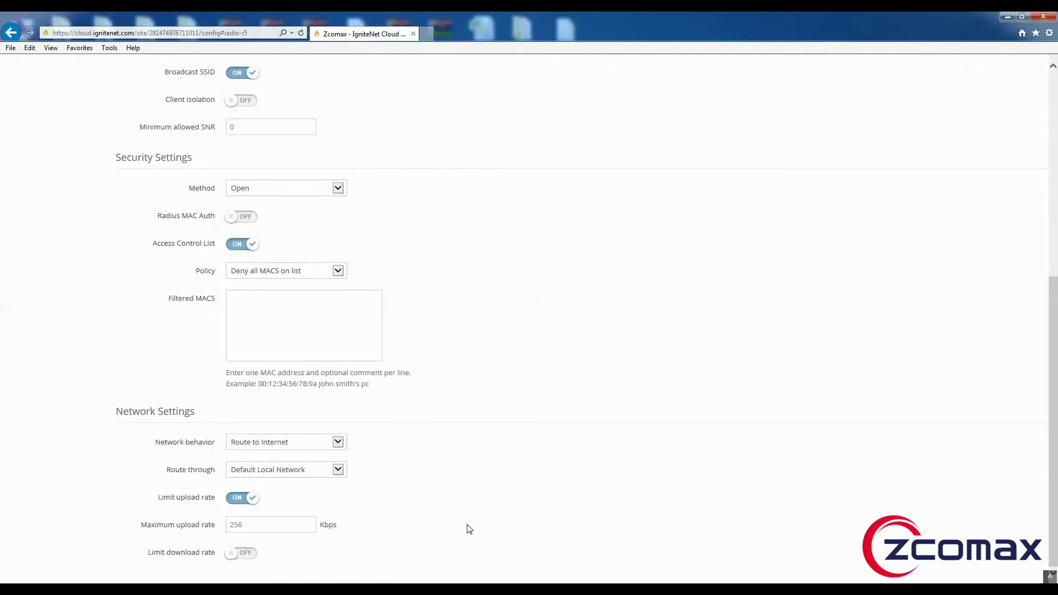
left_click(249, 554)
scroll(413, 536, "down", 1)
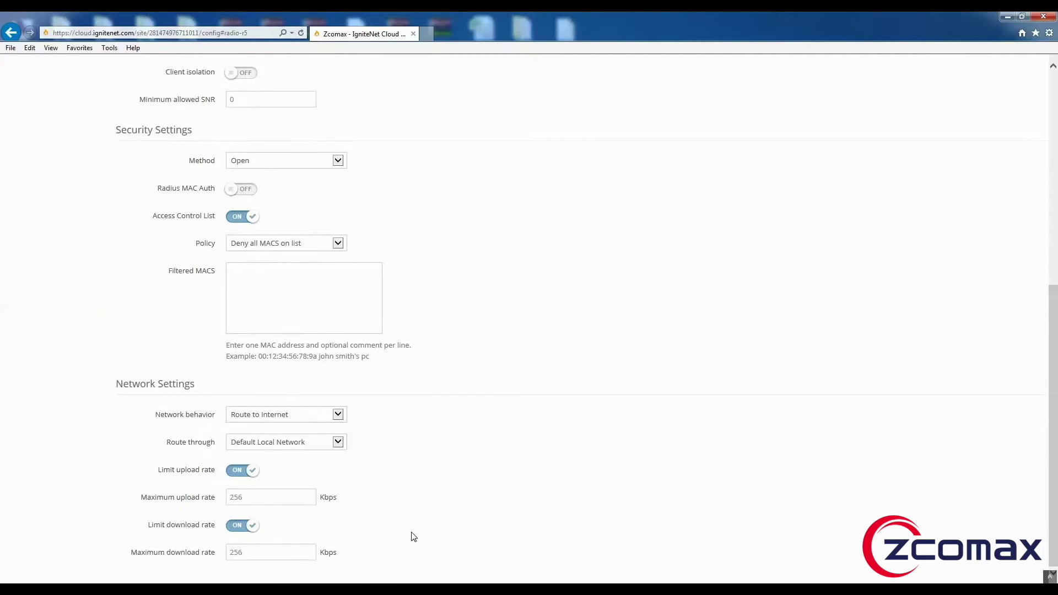
left_click(239, 472)
left_click(243, 528)
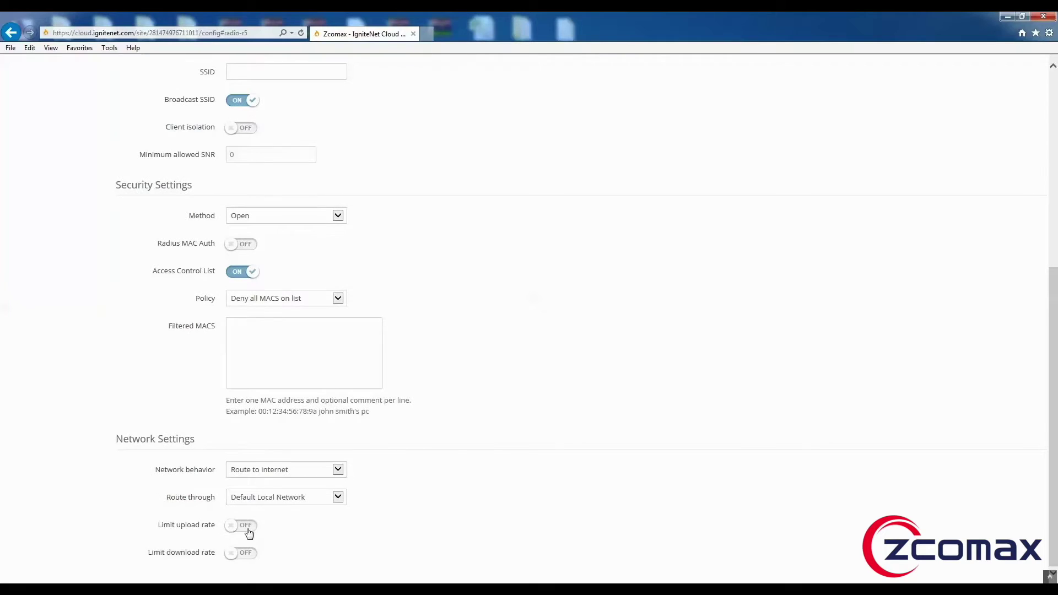
Open the Wireless 2.4 GHz configuration and review its SSID list and radio settings.
scroll(386, 551, "up", 12)
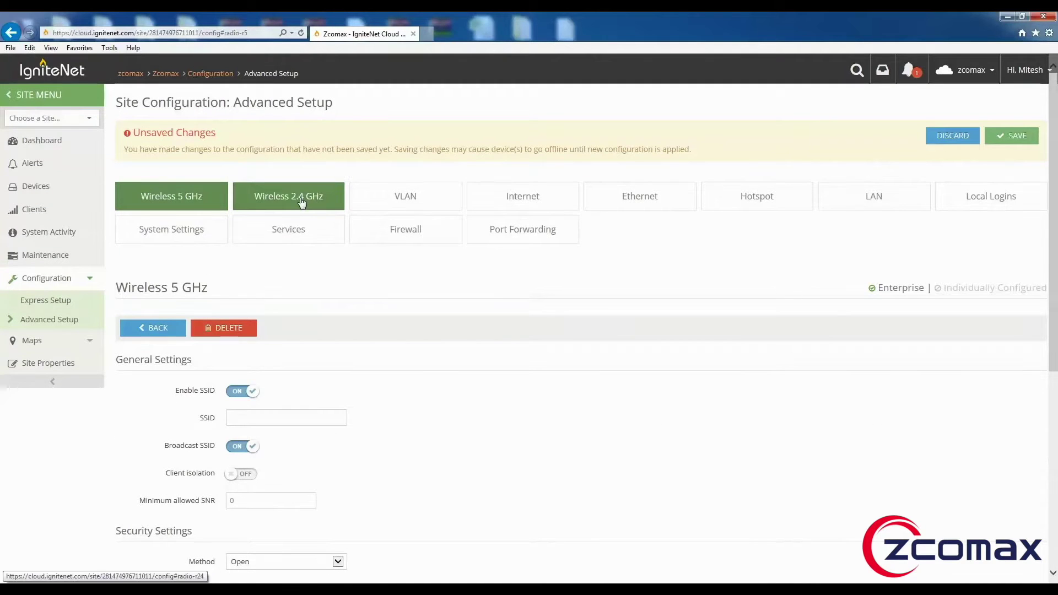
left_click(302, 201)
scroll(289, 401, "down", 2)
scroll(288, 396, "up", 2)
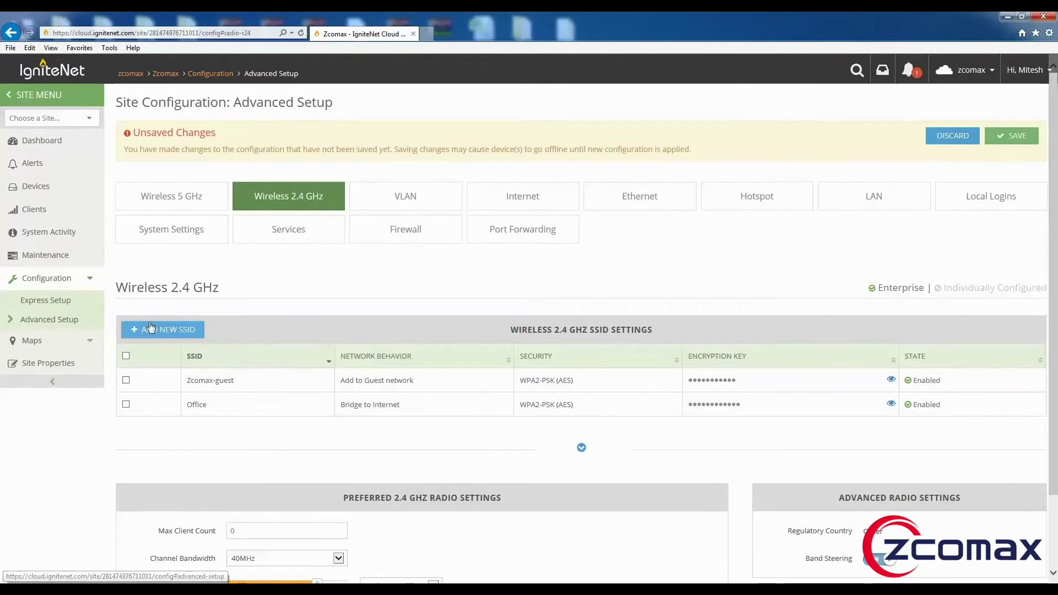
Add a new SSID with a blank name to the Wireless 2.4 GHz network and return to the SSID list.
left_click(169, 330)
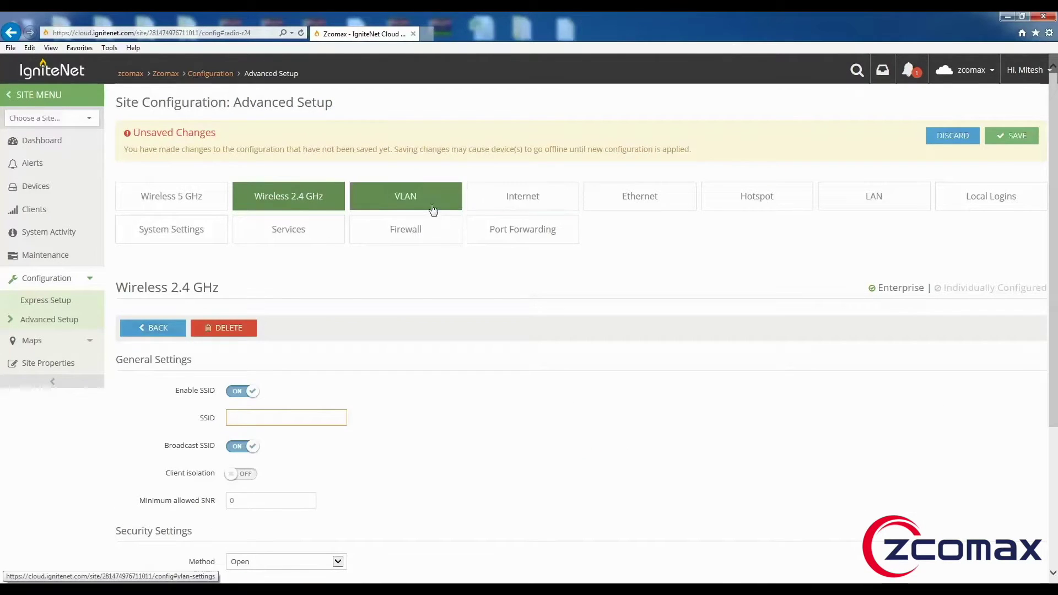
left_click(317, 199)
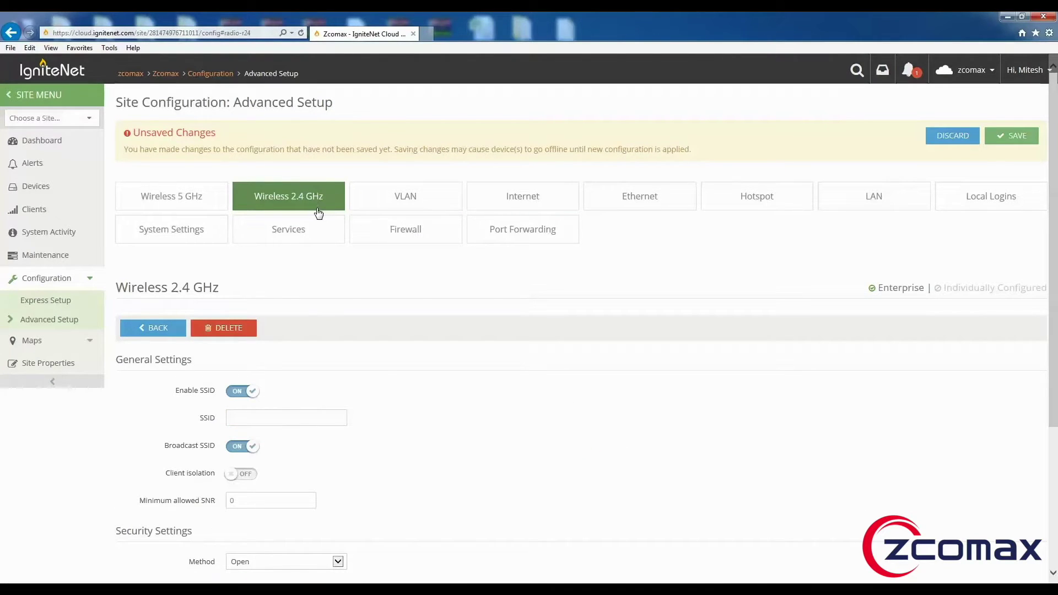
left_click(153, 327)
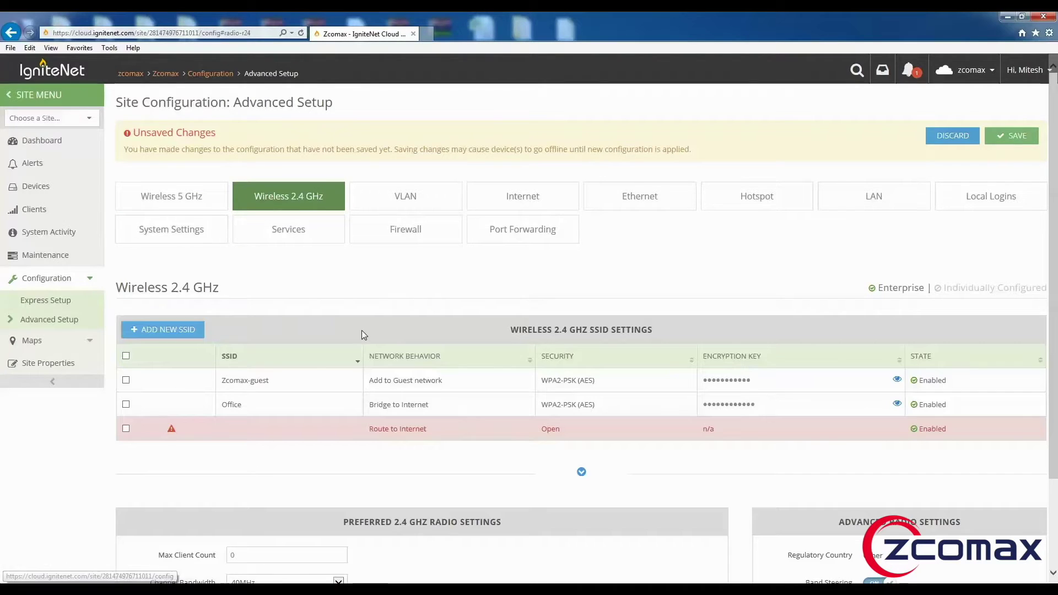
Delete the unnamed Route to Internet SSID from the Wireless 2.4 GHz list.
scroll(312, 369, "down", 1)
scroll(313, 369, "down", 1)
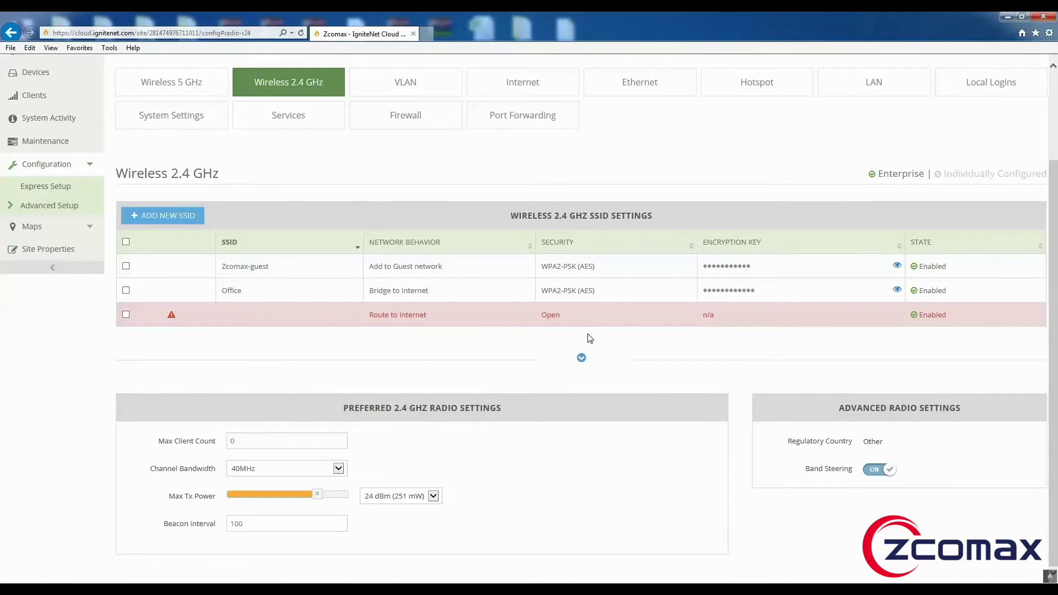
left_click(126, 315)
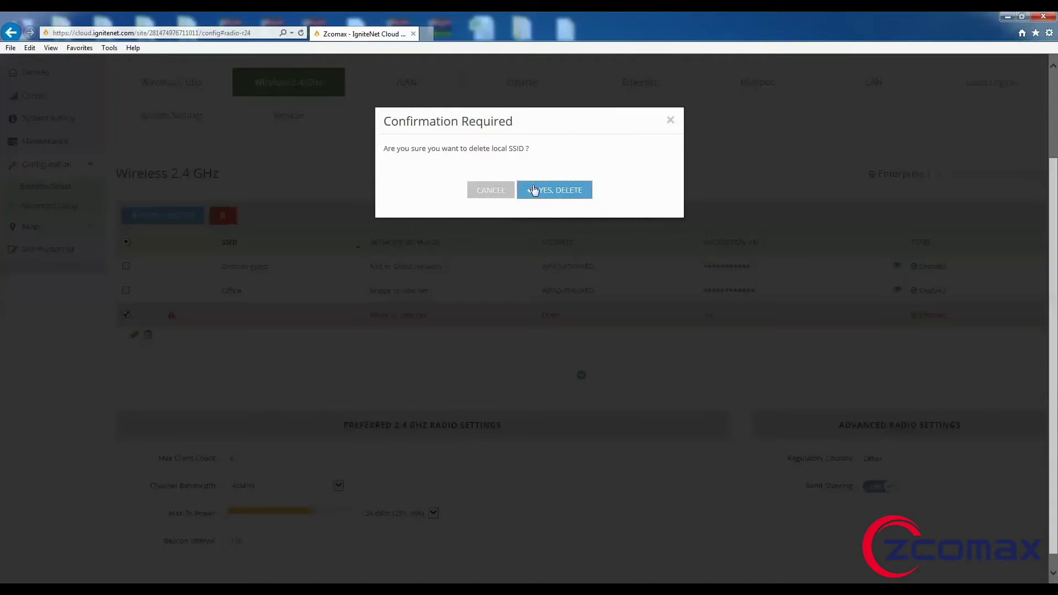
left_click(533, 190)
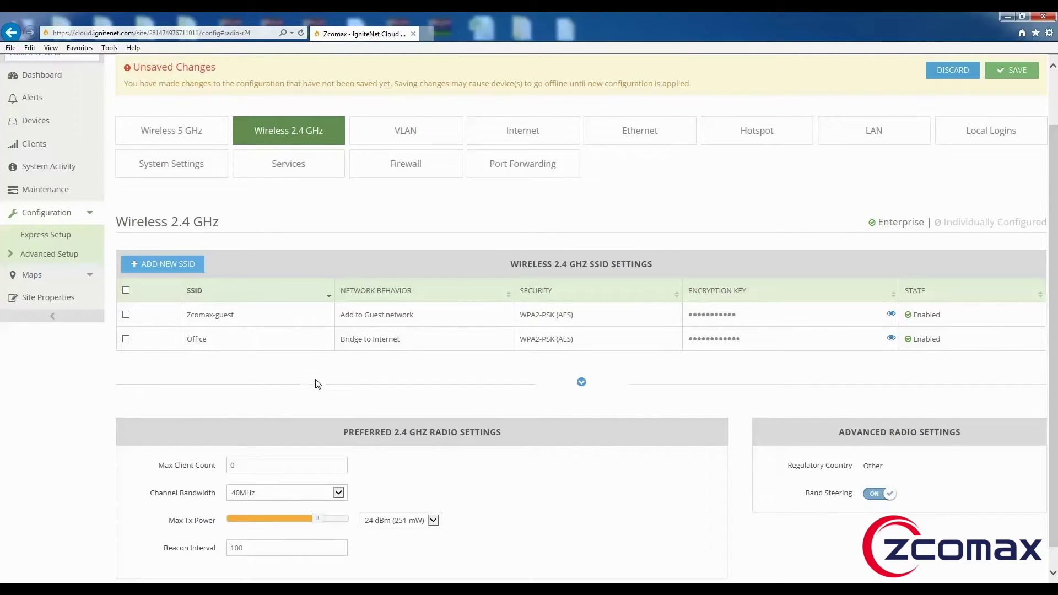
Check the 2.4 GHz channel bandwidth options while keeping 40MHz, and lower the maximum Tx power slightly.
scroll(318, 384, "down", 1)
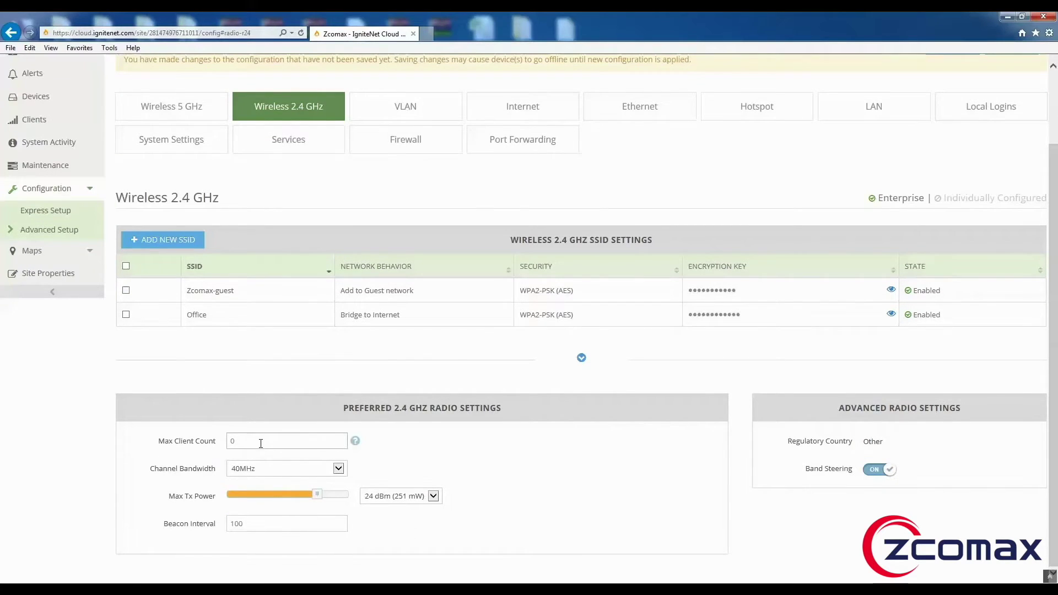
mouse_move(354, 441)
left_click(319, 470)
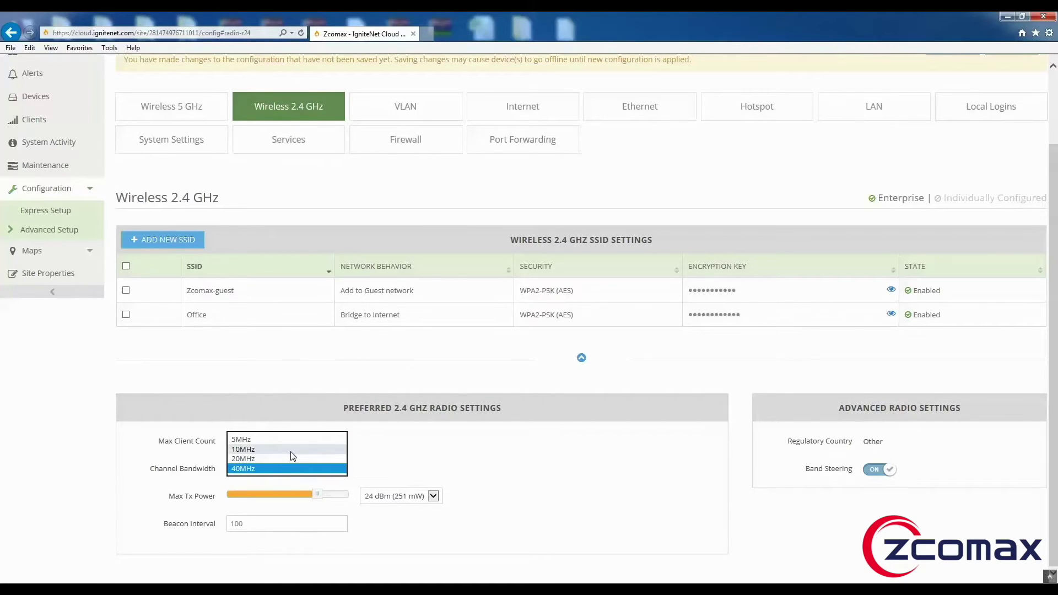
left_click(292, 468)
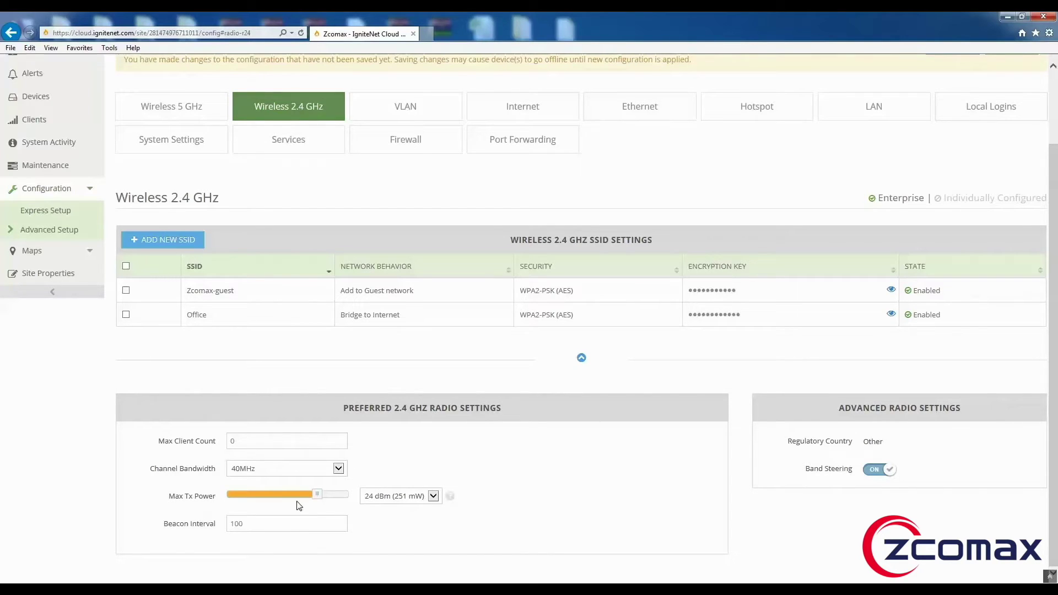
mouse_move(317, 494)
left_mouse_down()
mouse_move(340, 494)
mouse_move(311, 496)
left_mouse_up()
Select the Zcomax-guest SSID to view its edit and delete options, and deselect it.
scroll(653, 501, "up", 3)
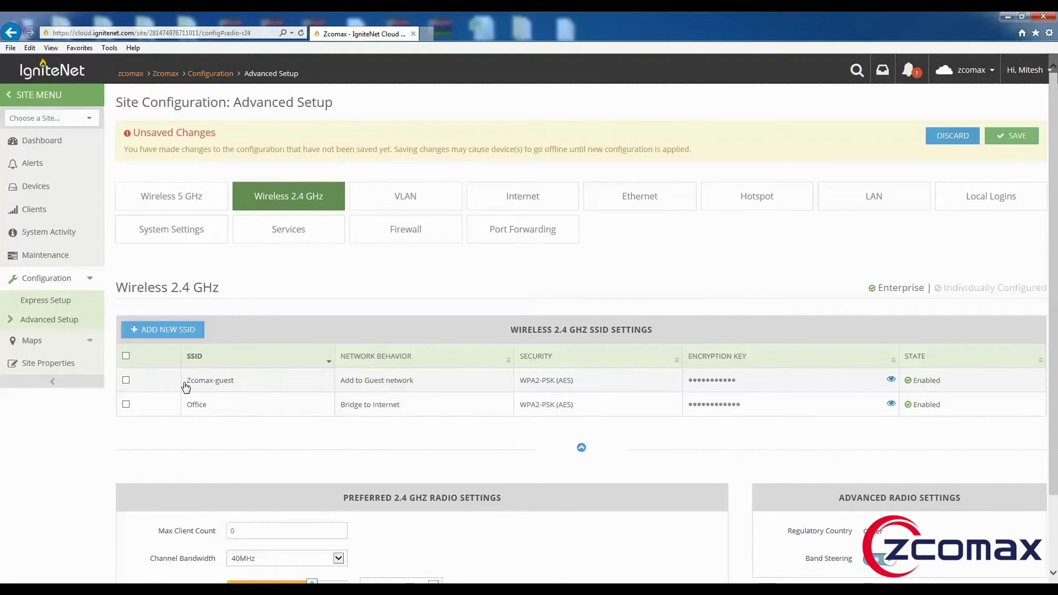
left_click(126, 380)
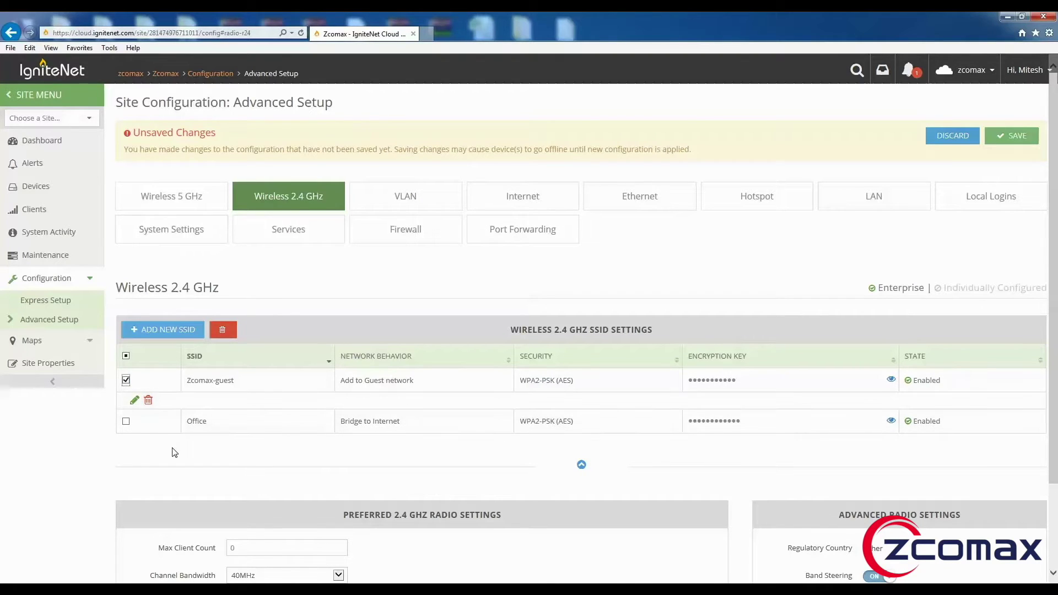
left_click(126, 380)
Open the VLAN settings and look at the form for adding a new VLAN, leaving without adding one.
left_click(406, 208)
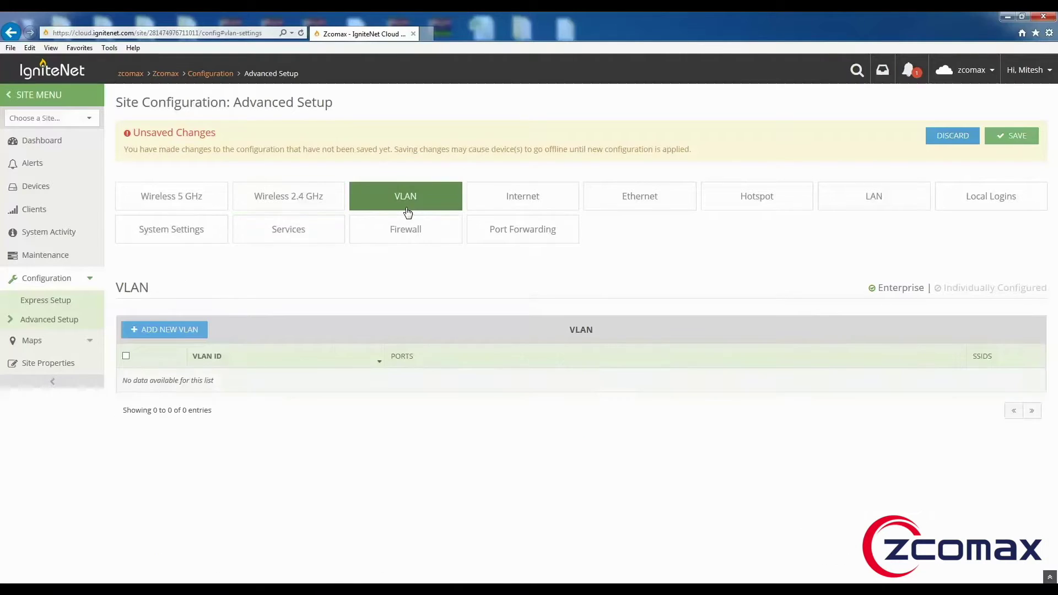
left_click(162, 329)
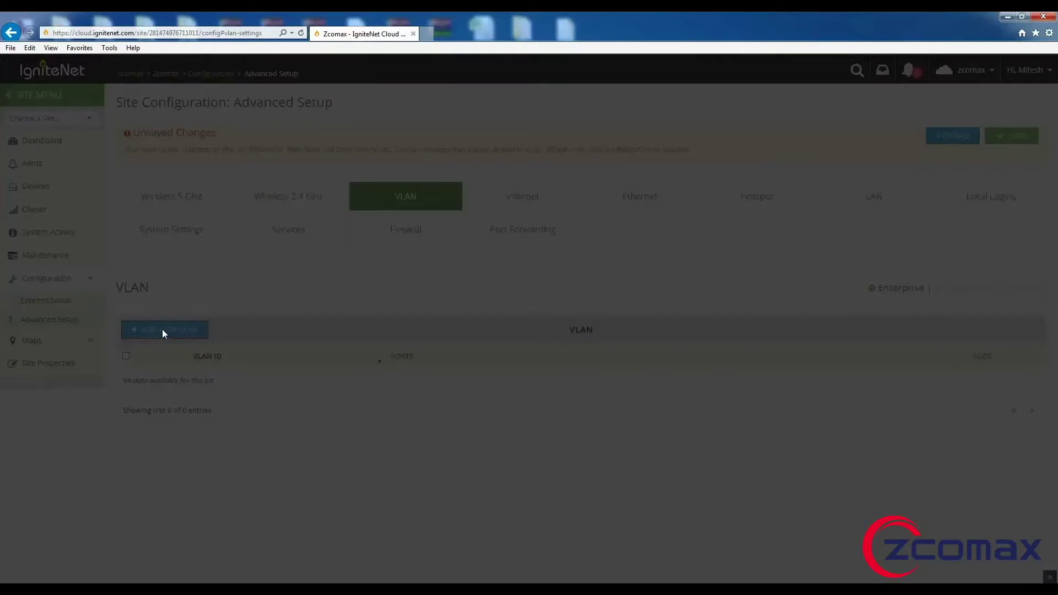
left_click(505, 185)
left_click(505, 185)
left_click(508, 199)
left_click(508, 198)
left_click(512, 253)
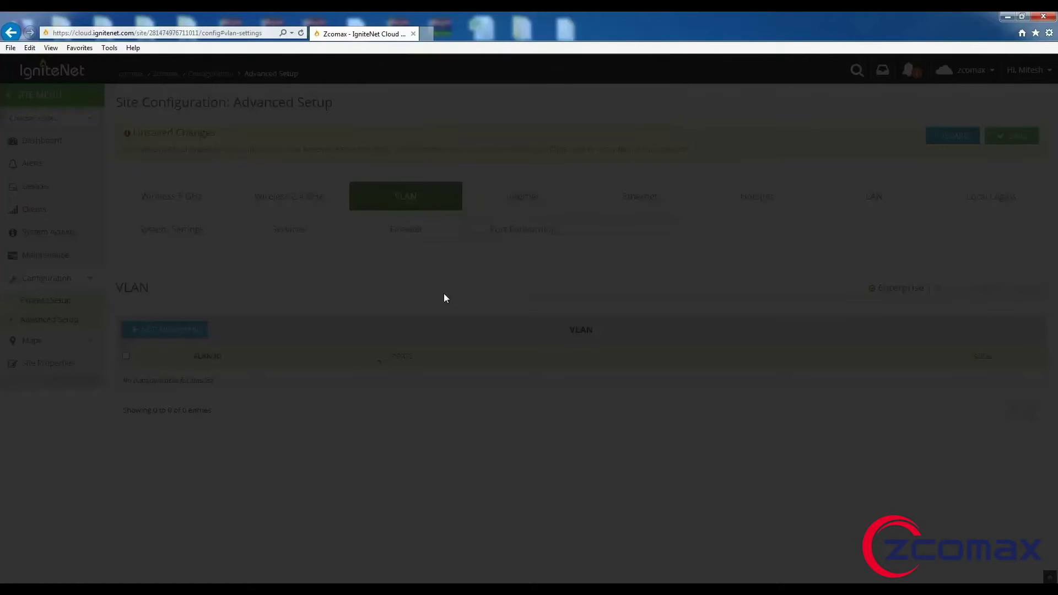
Open the site's Internet settings and check the IP Address Mode options, keeping Use device's settings.
left_click(510, 207)
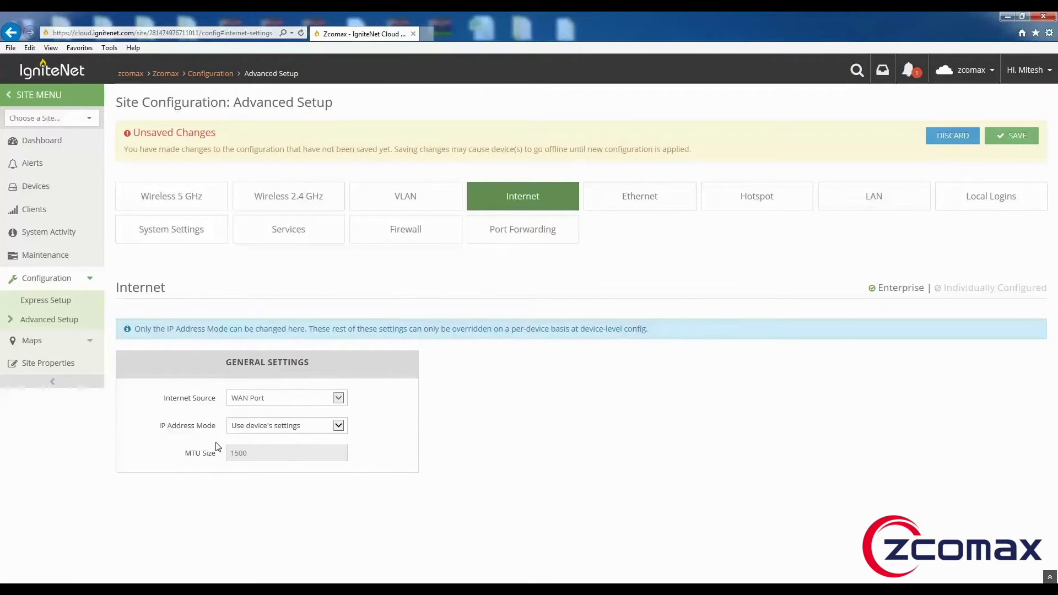
left_click(271, 430)
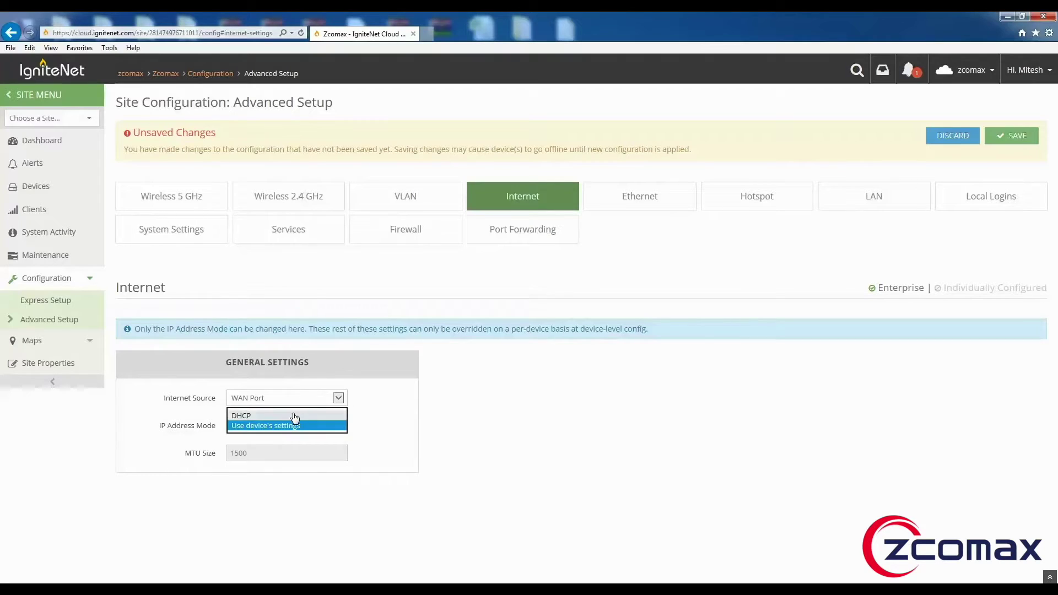
left_click(393, 434)
left_click(323, 431)
left_click(385, 432)
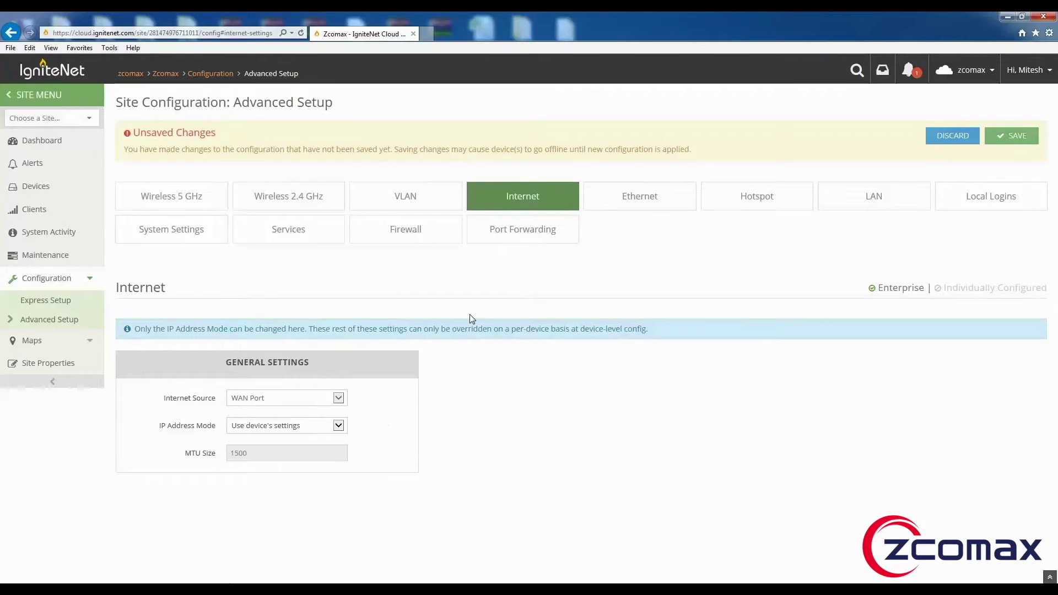
Review the Ethernet port settings and the Hotspot settings from General Settings through Captive Portal.
left_click(646, 199)
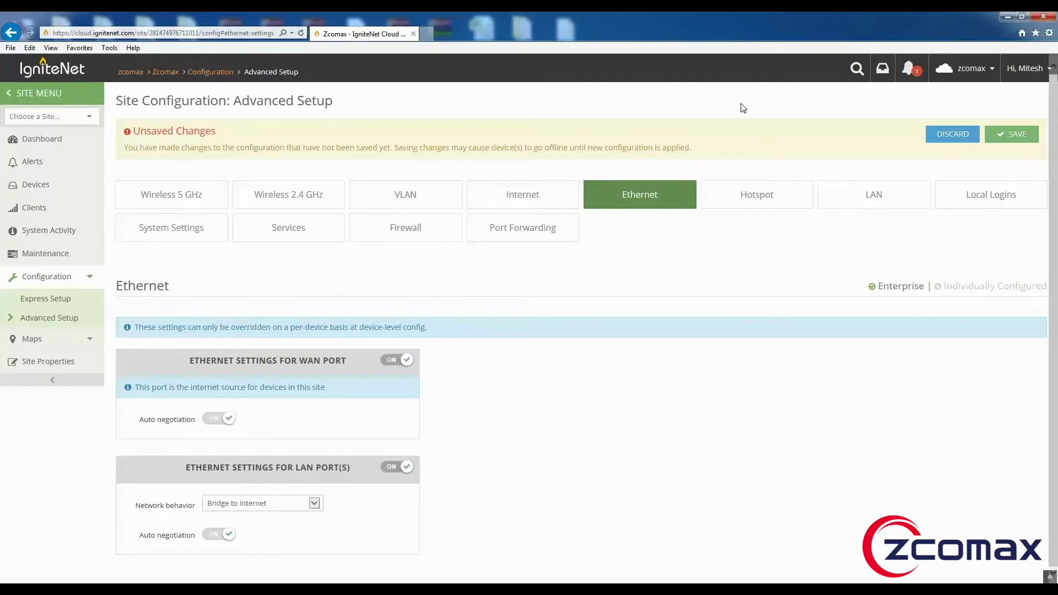
left_click(777, 202)
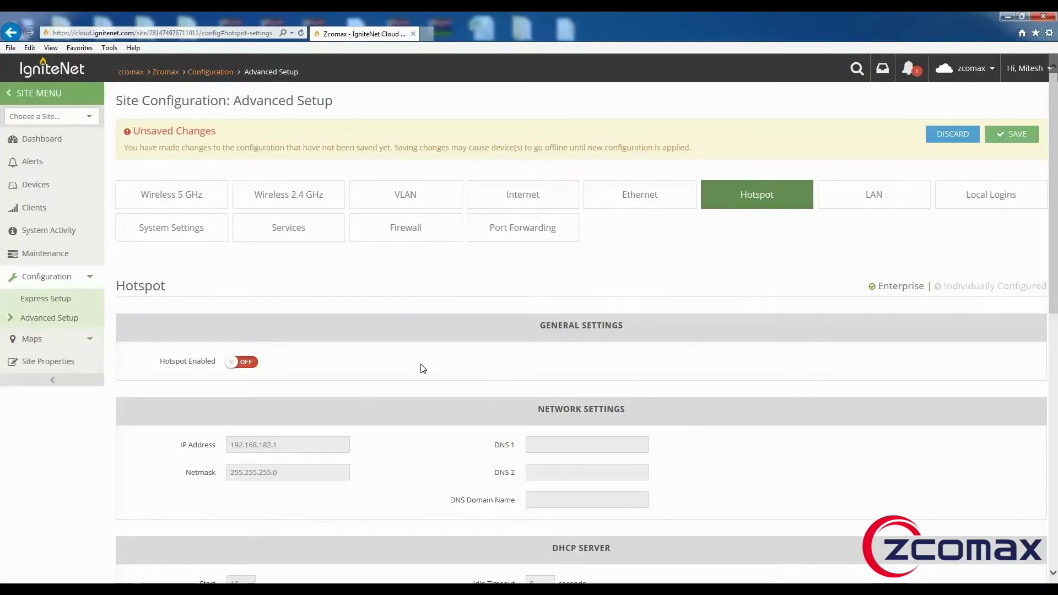
scroll(420, 368, "down", 7)
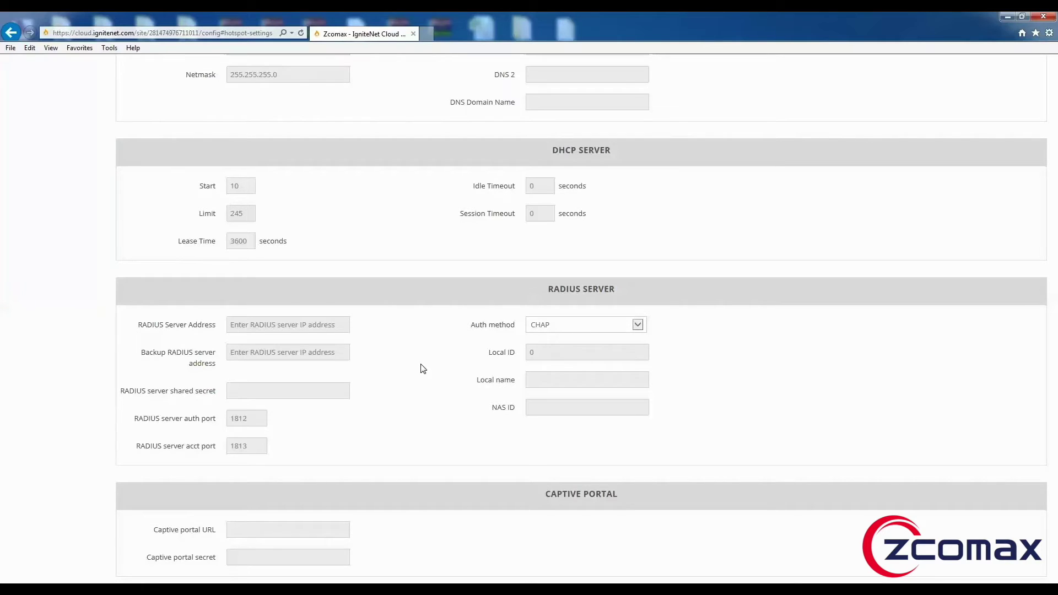
scroll(662, 171, "up", 7)
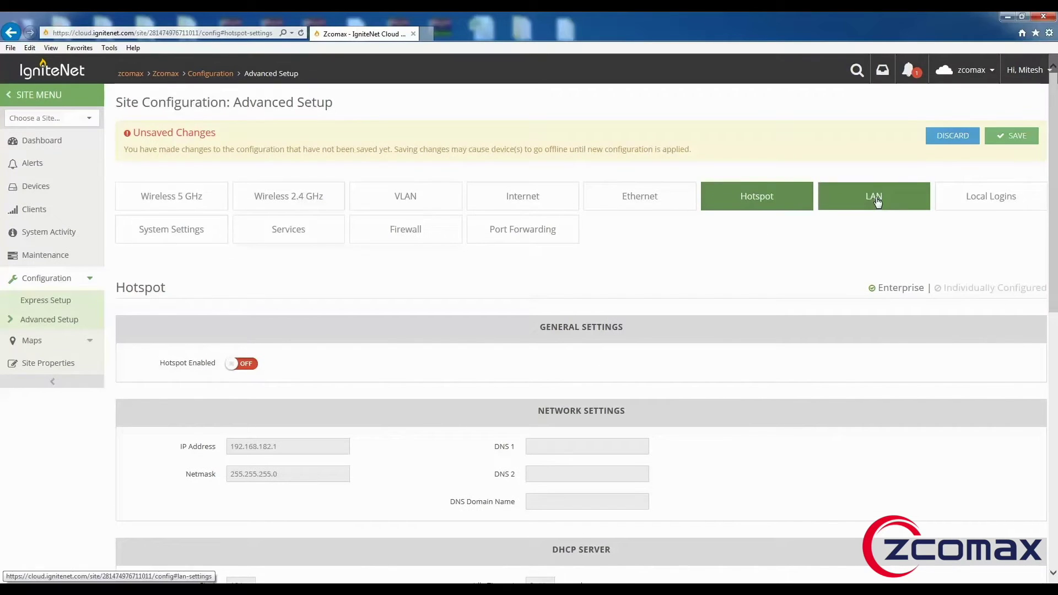
Review the built-in LAN networks and the Route through setting of the unnamed 5 GHz SSID.
left_click(875, 199)
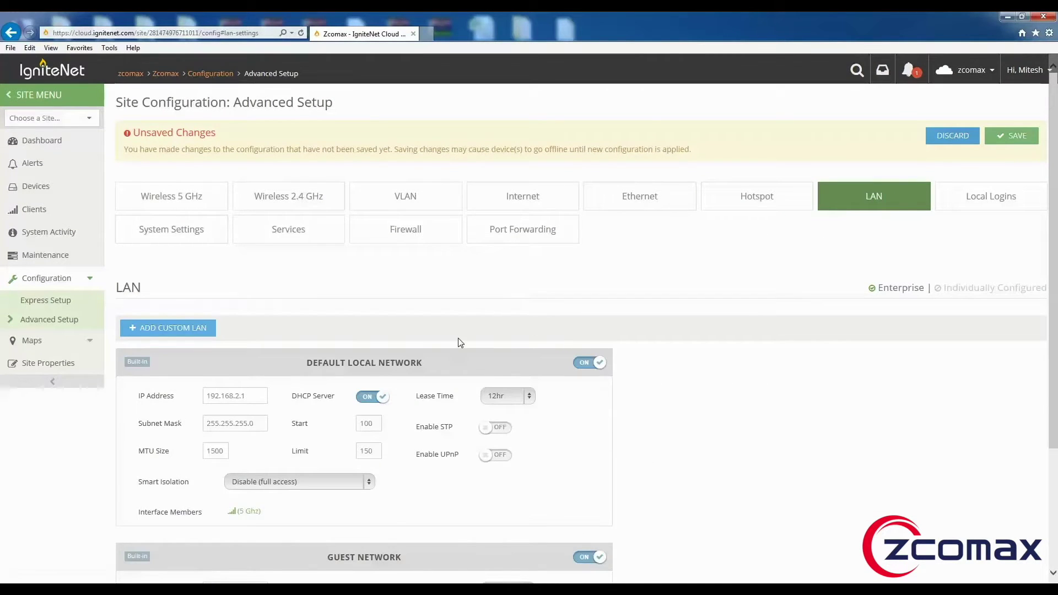
scroll(495, 339, "down", 1)
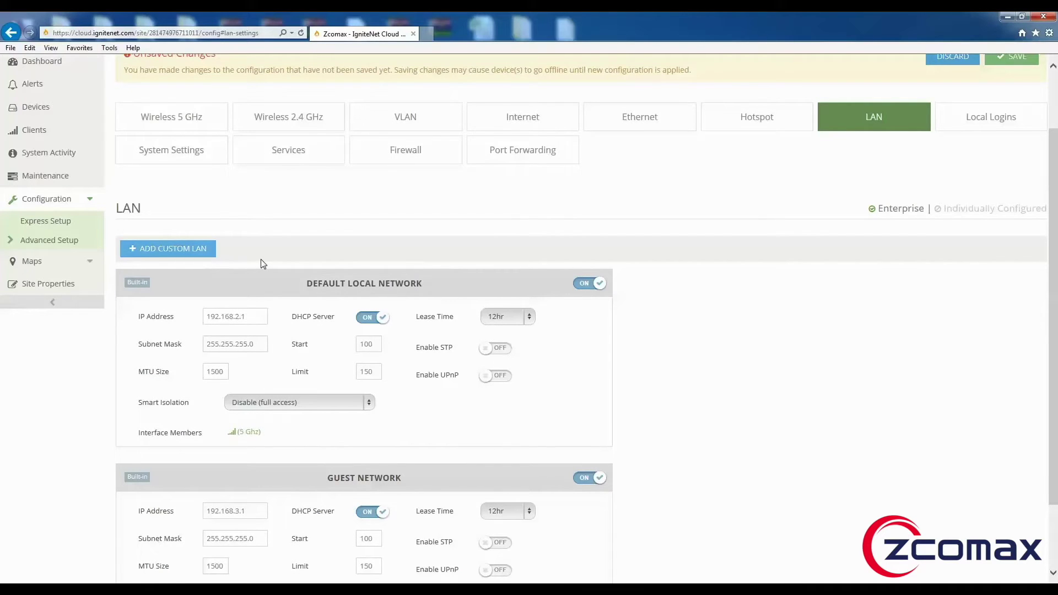
scroll(260, 263, "down", 1)
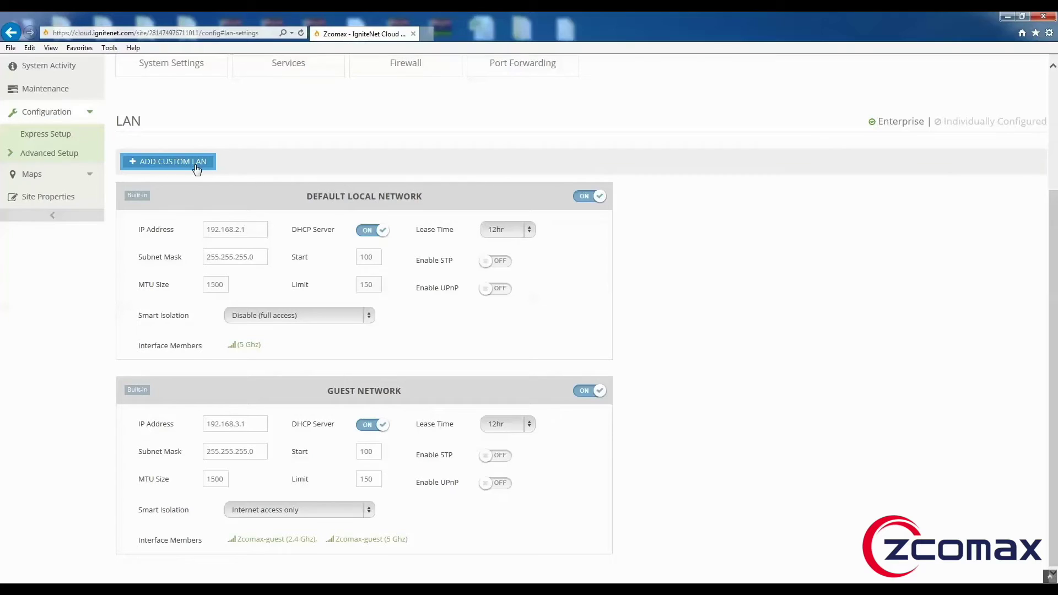
scroll(321, 224, "up", 2)
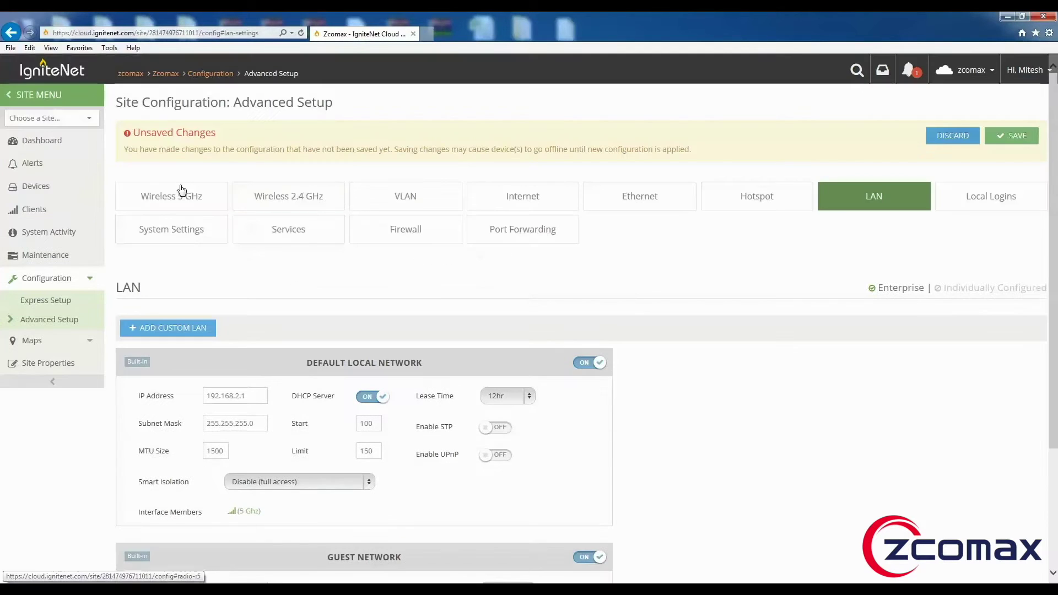
left_click(173, 200)
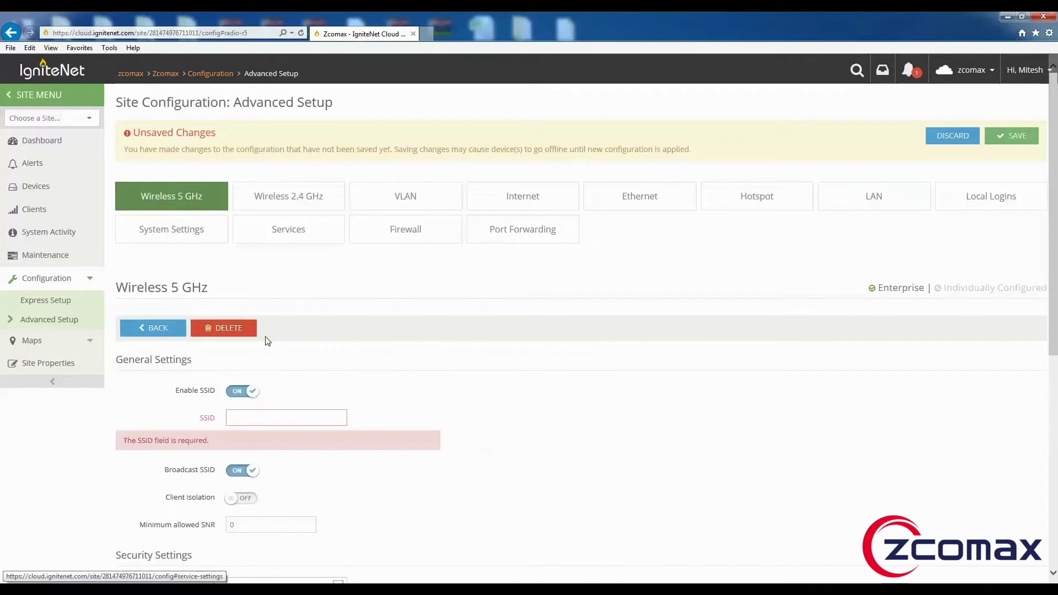
scroll(276, 371, "down", 5)
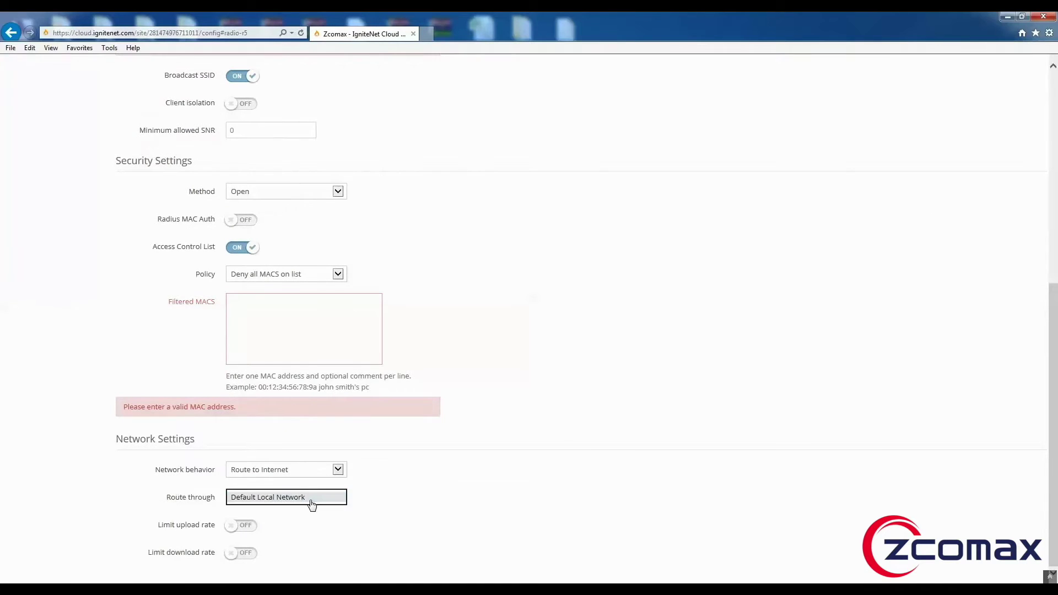
scroll(472, 486, "up", 7)
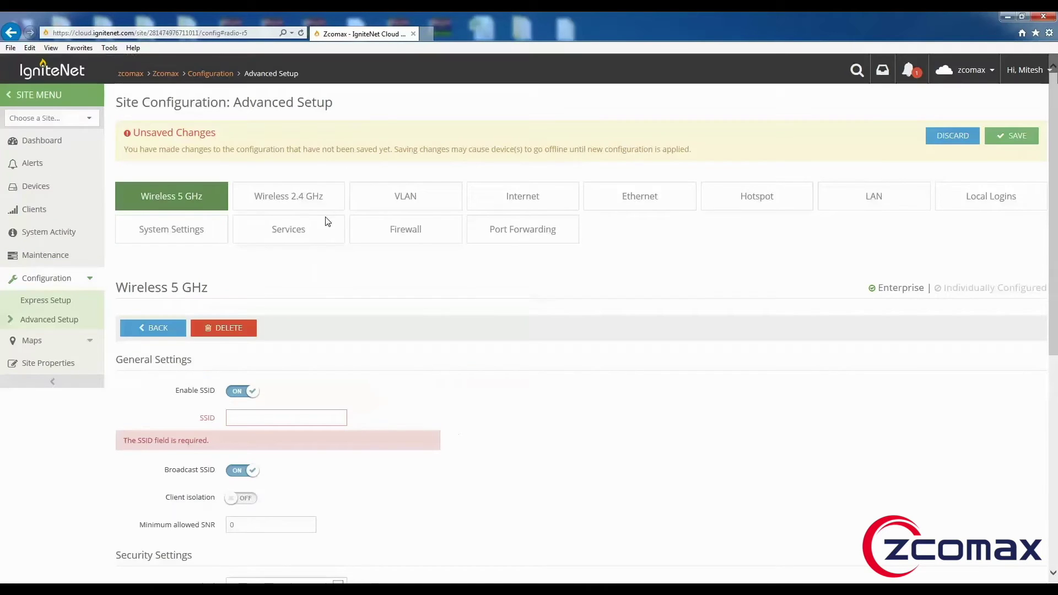
Add a custom LAN named test in the LAN settings.
left_click(873, 200)
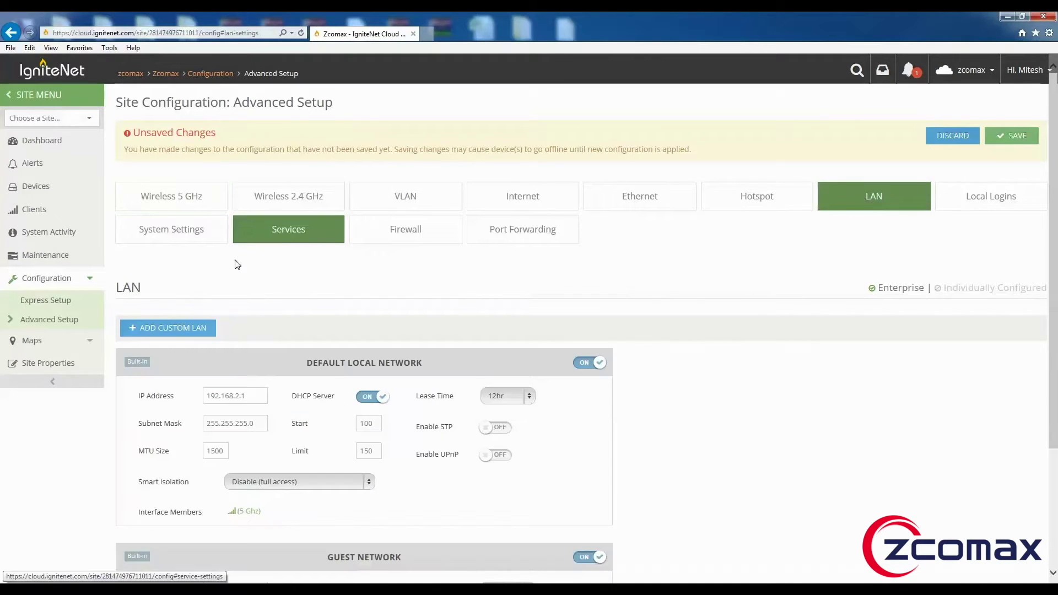
scroll(293, 392, "down", 3)
scroll(292, 392, "up", 3)
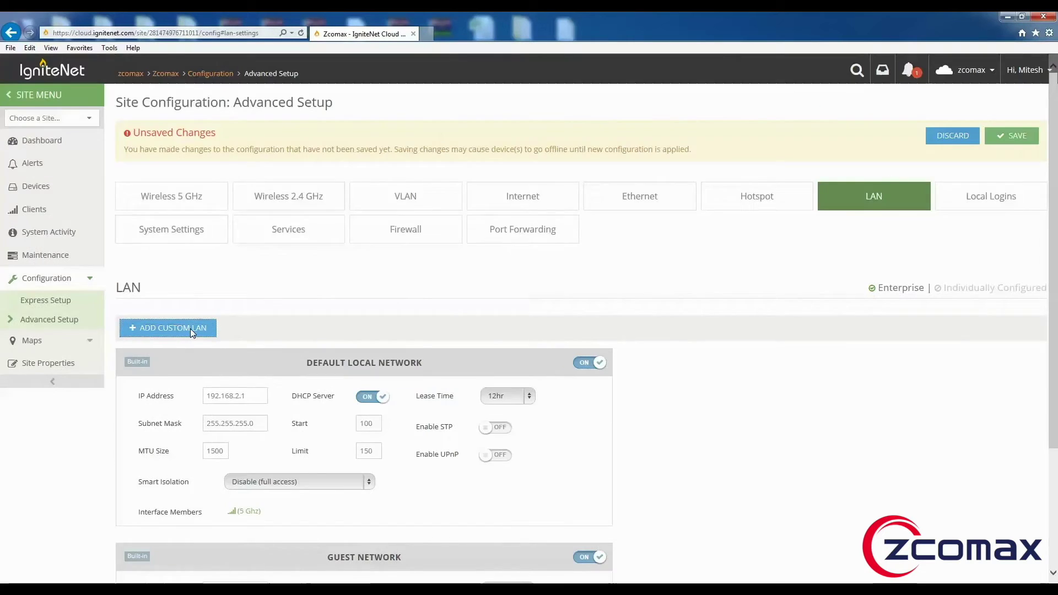
left_click(190, 328)
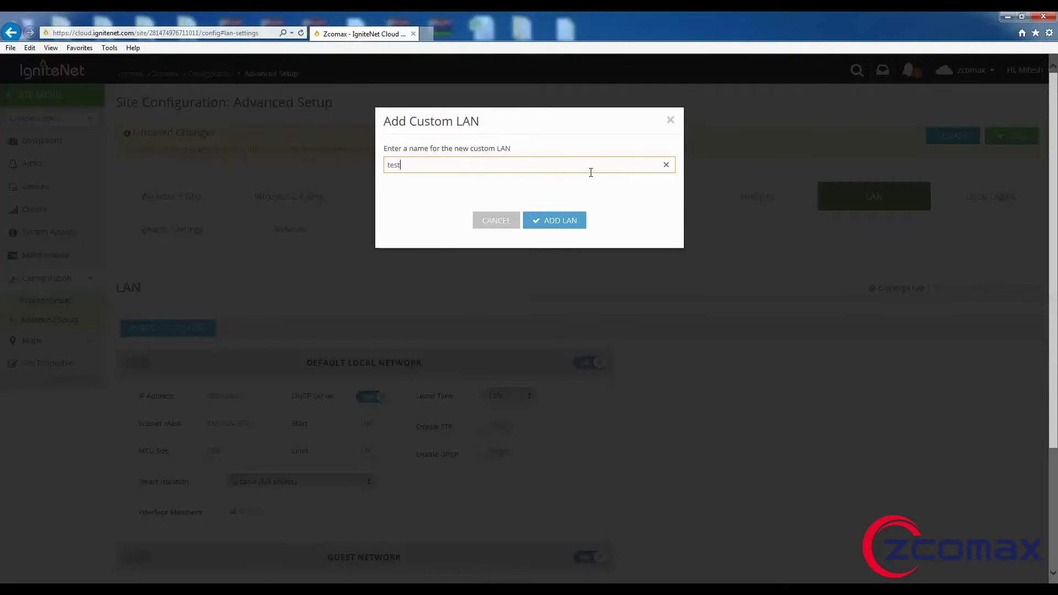
left_click(576, 223)
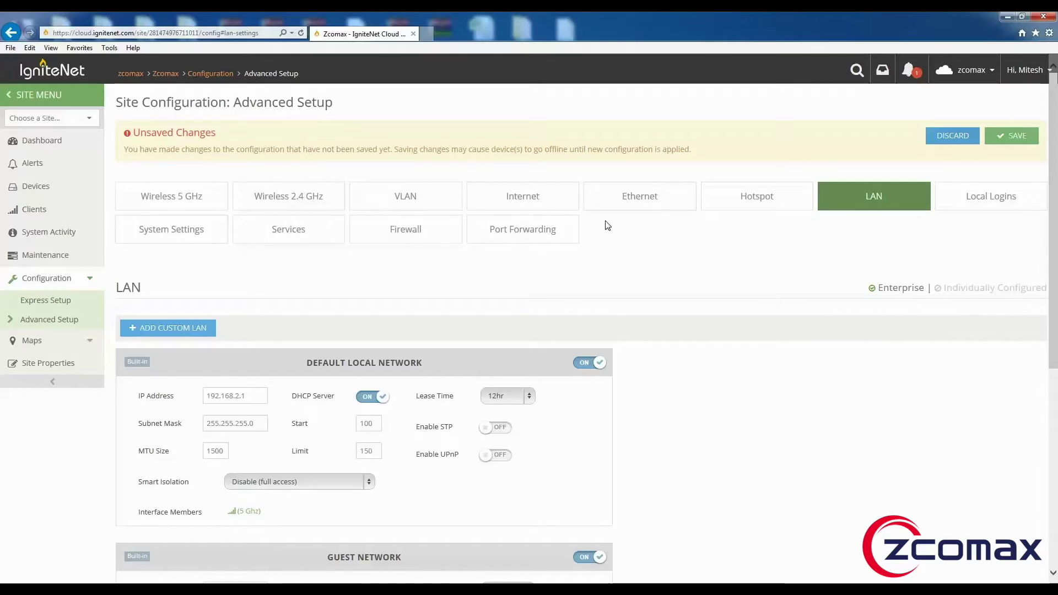
Check the Route through options, including test, for the unnamed 5 GHz SSID, leaving Default Local Network selected.
left_click(190, 200)
scroll(437, 378, "down", 6)
left_click(305, 497)
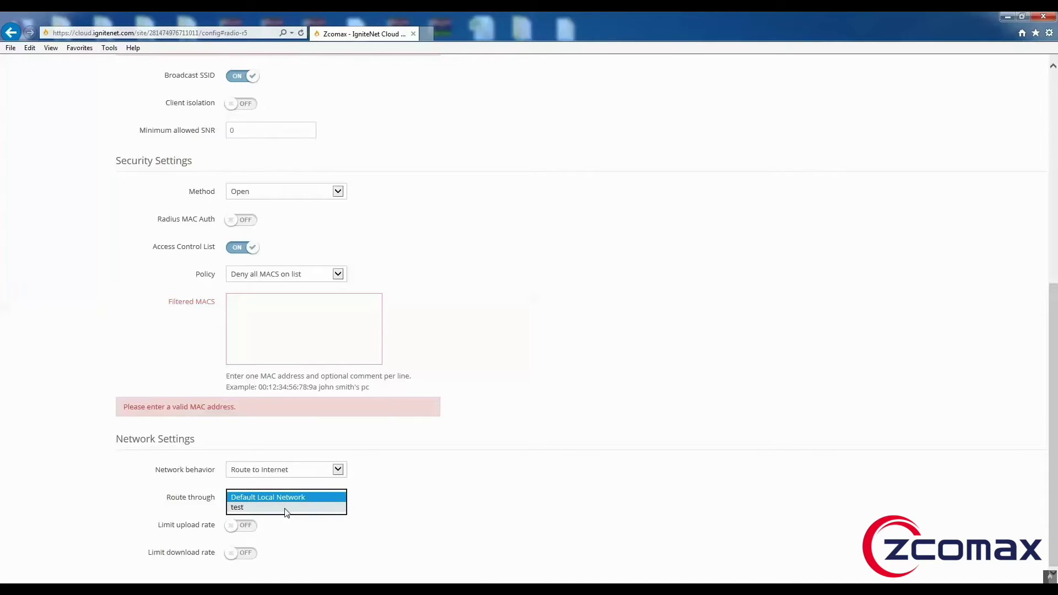
left_click(285, 508)
left_click(310, 499)
left_click(340, 489)
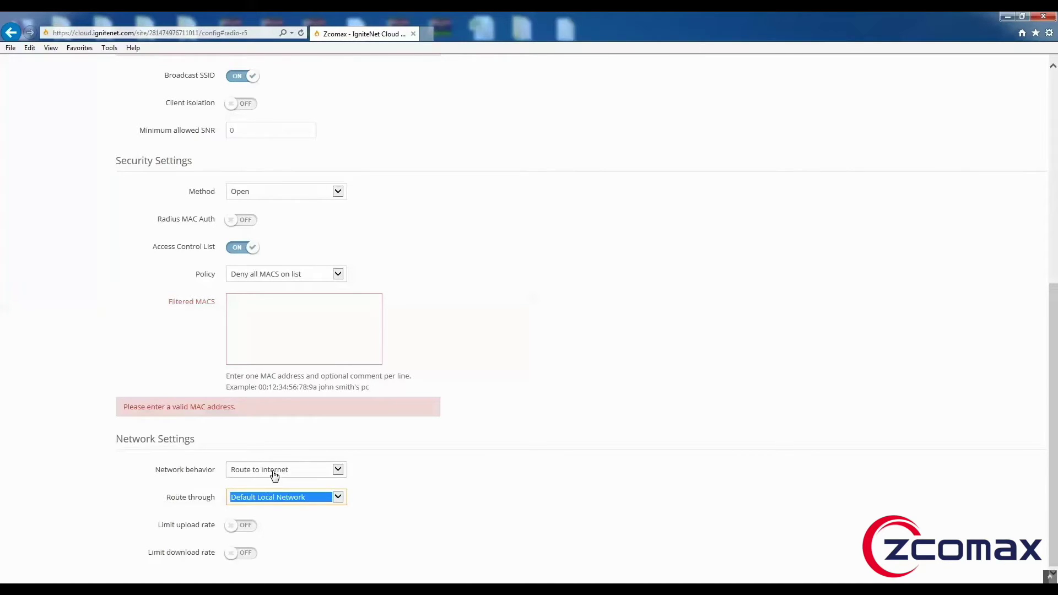
left_click(295, 500)
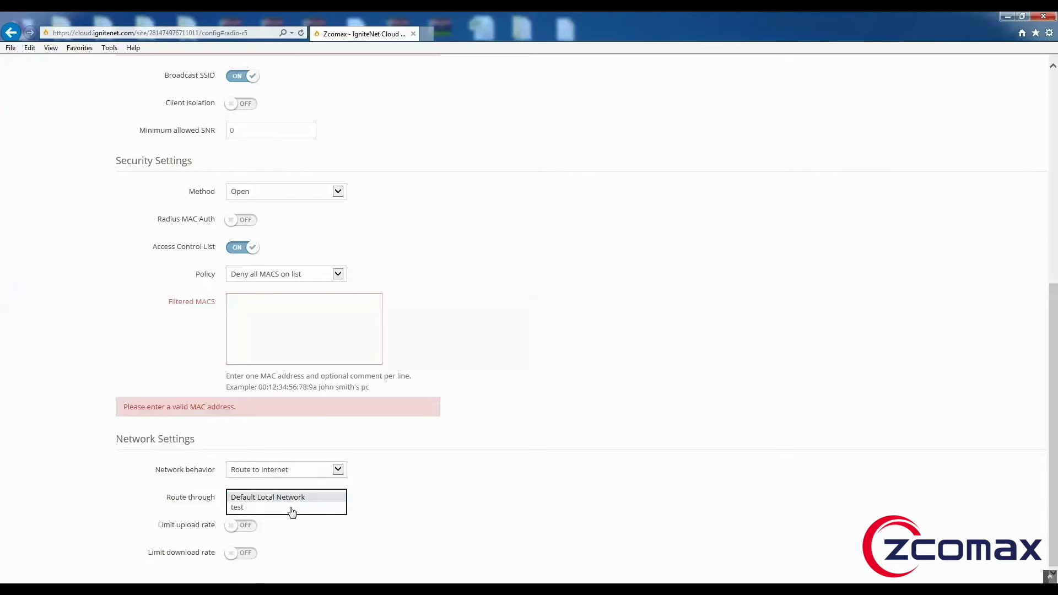
left_click(648, 475)
Return to the LAN settings and check the Default Local Network's Smart Isolation options, keeping Disable (full access).
scroll(494, 403, "up", 7)
left_click(913, 219)
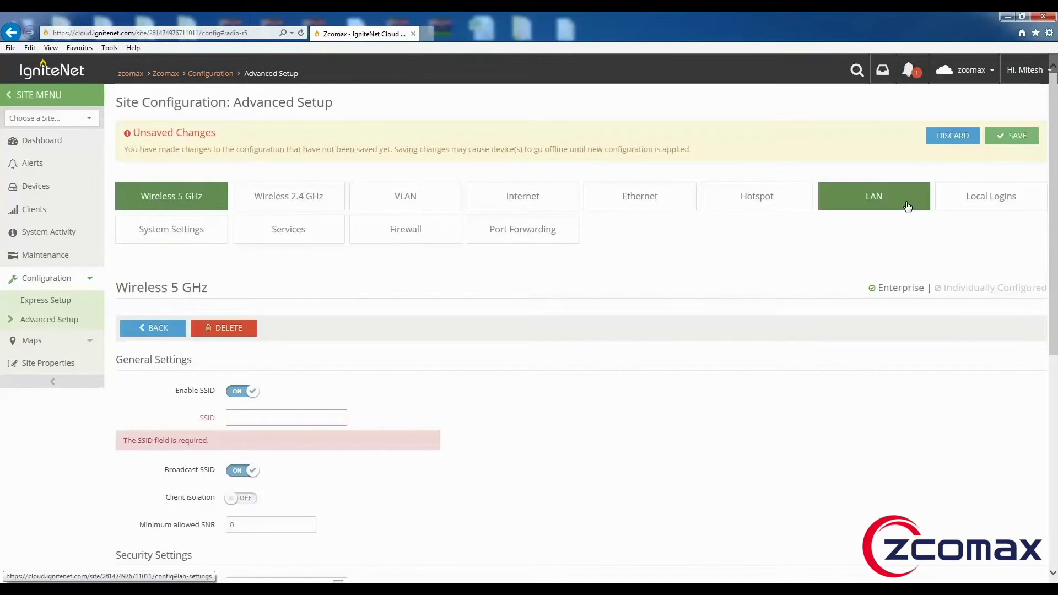
scroll(410, 304, "down", 1)
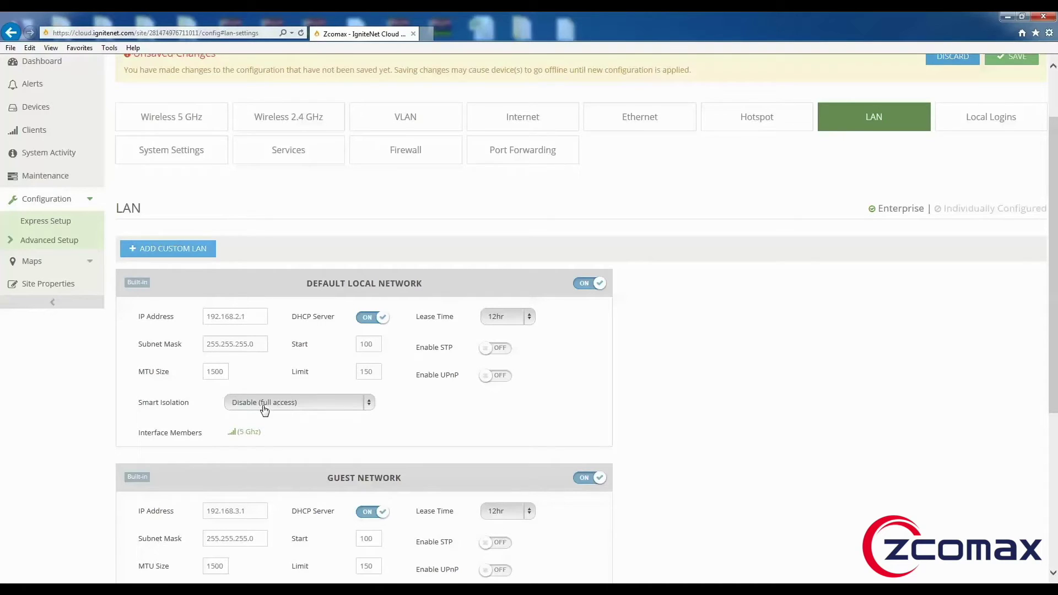
left_click(304, 408)
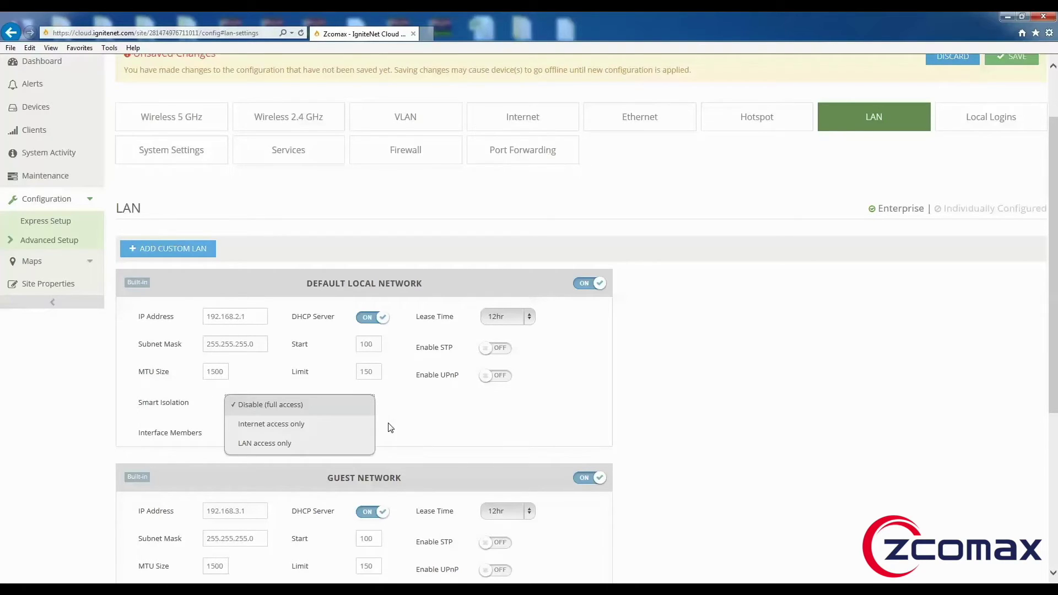
left_click(389, 427)
scroll(331, 441, "down", 3)
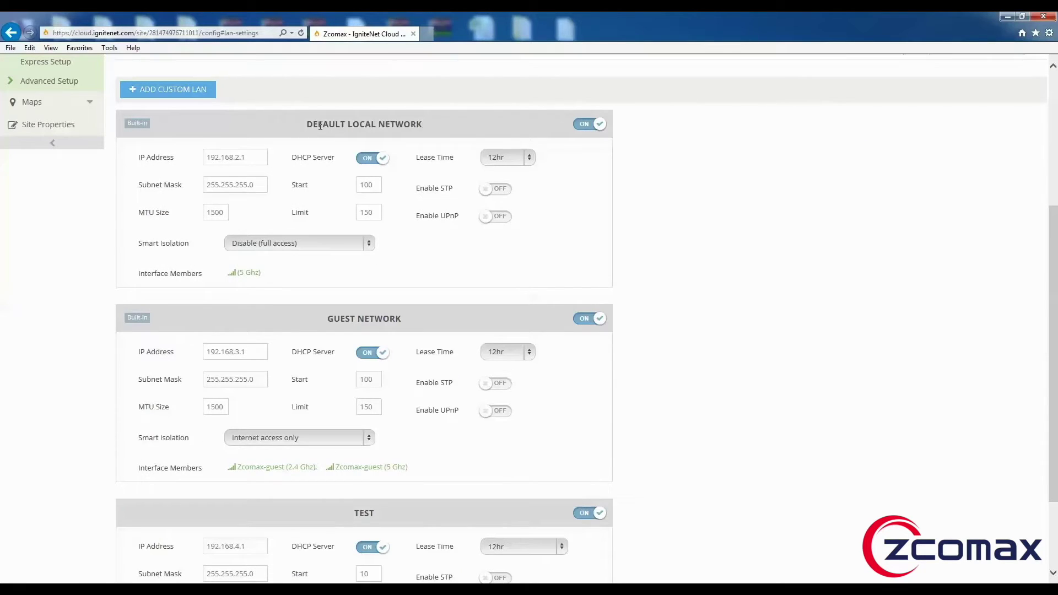
Examine the Guest Network's settings and its Zcomax-guest interface members on 2.4 GHz and 5 GHz.
scroll(358, 342, "down", 2)
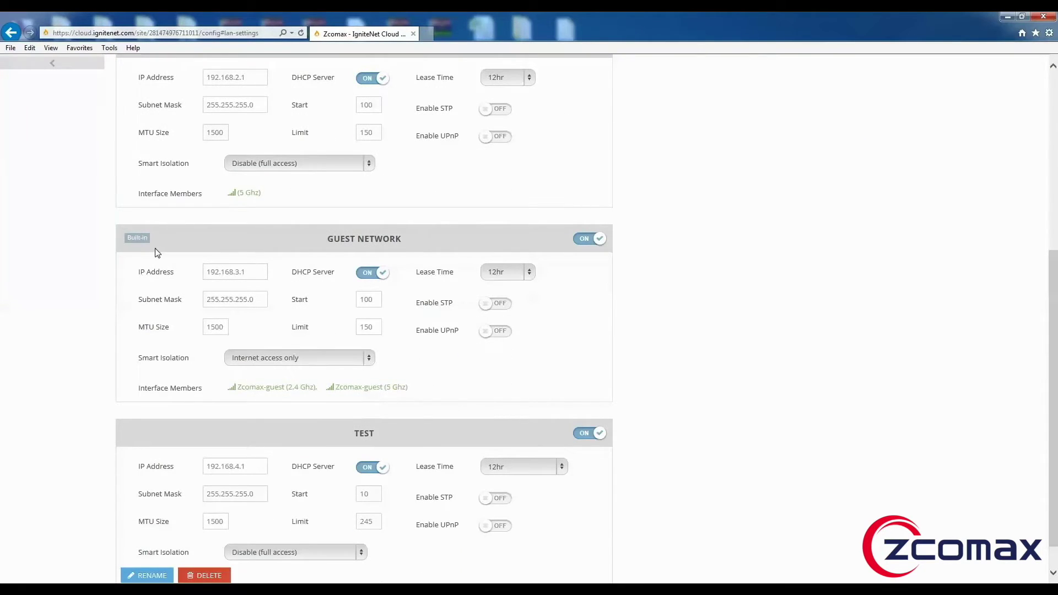
left_click_drag(318, 387, 232, 389)
left_click(276, 402)
left_click_drag(337, 386, 418, 389)
left_click(444, 400)
scroll(452, 402, "down", 1)
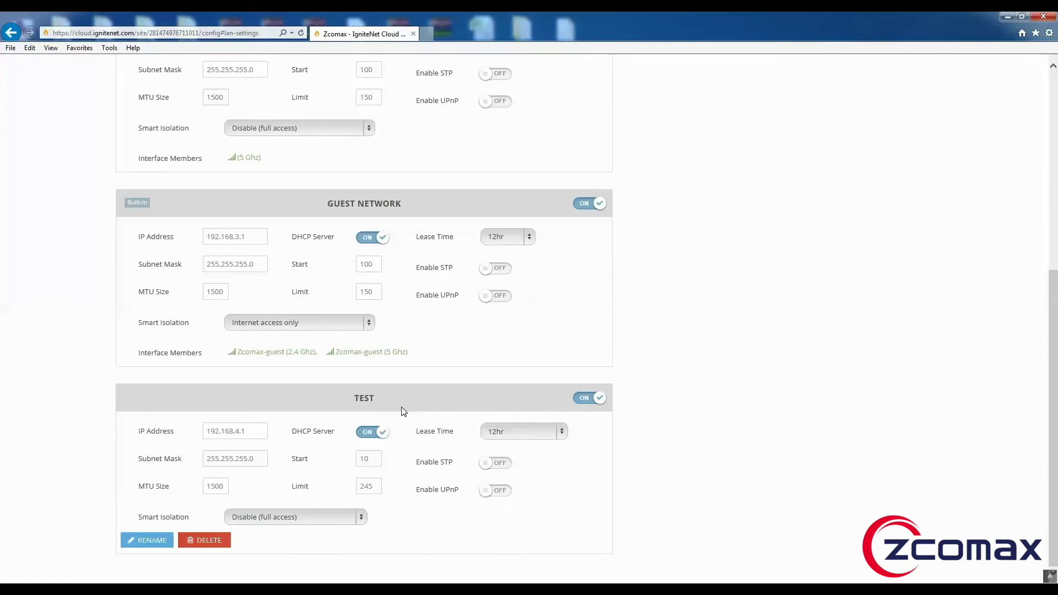
Set the test LAN's Smart Isolation to LAN access only, and review its IP address and DHCP start fields.
left_click(302, 521)
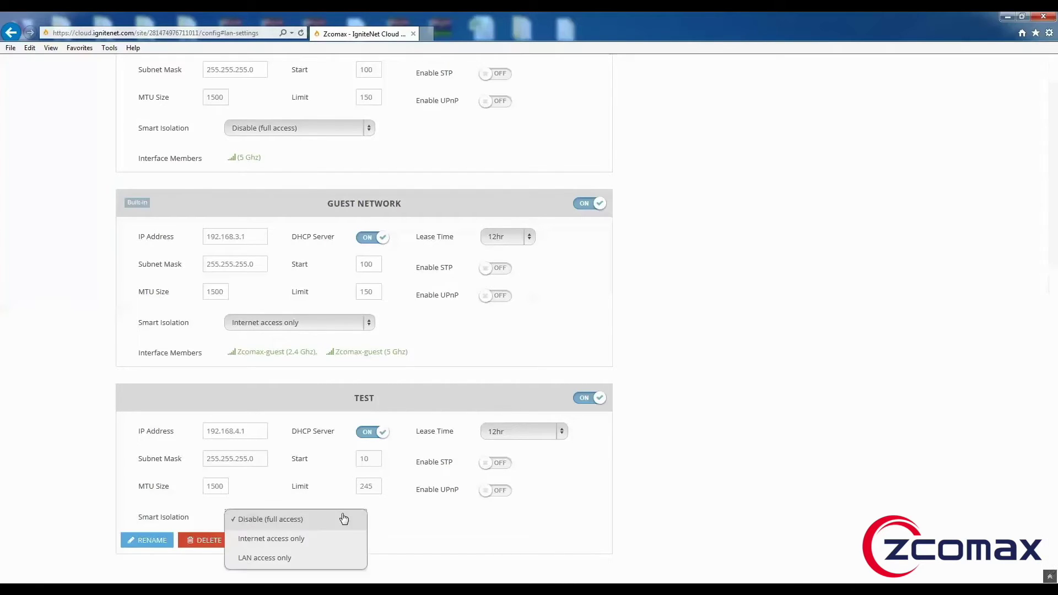
left_click(308, 558)
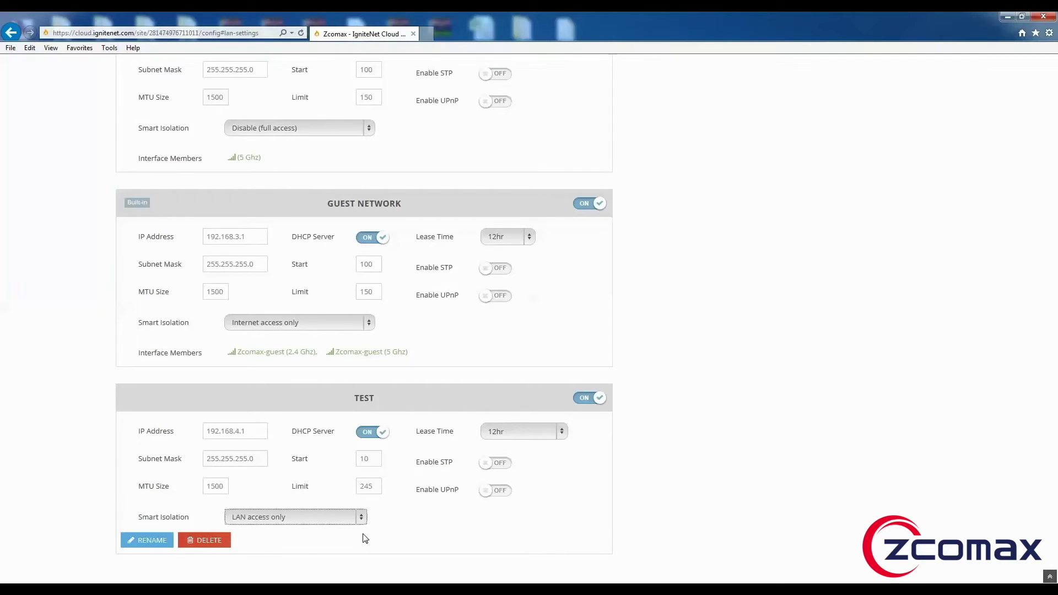
left_click_drag(250, 432, 187, 437)
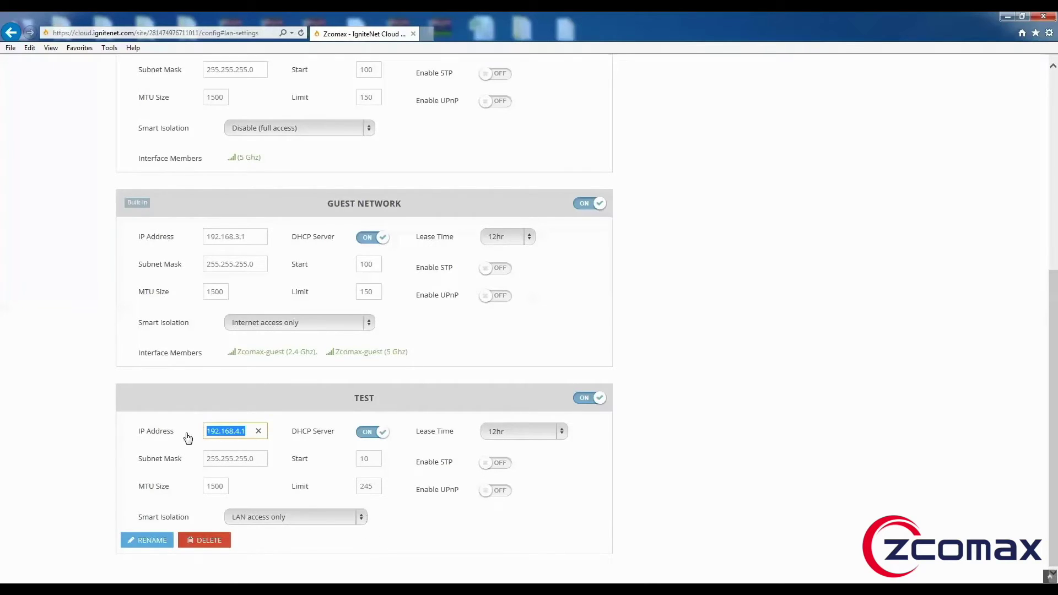
left_click(250, 464)
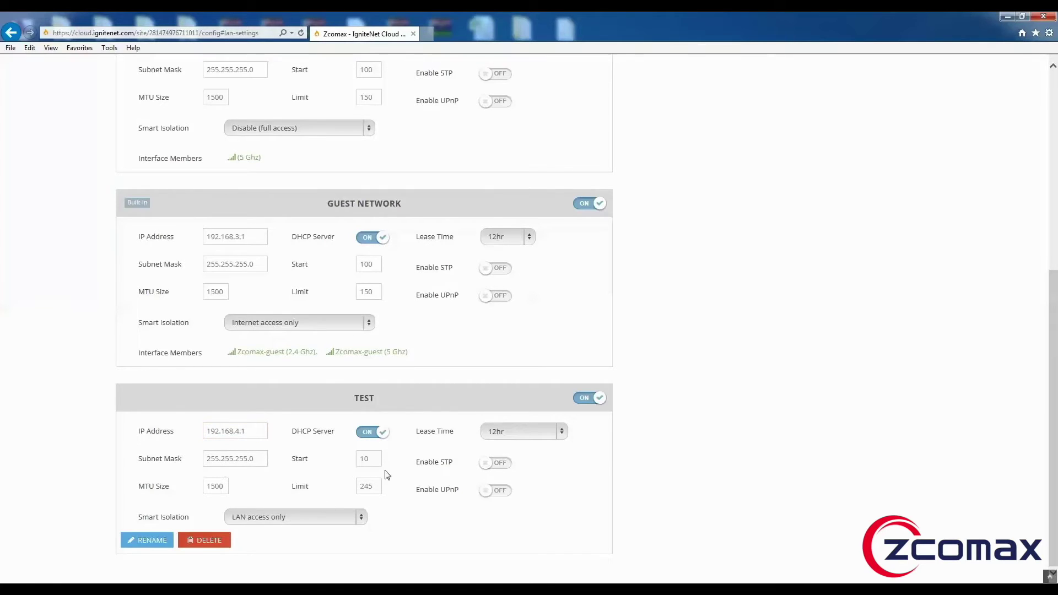
left_click_drag(254, 430, 166, 431)
double_click(372, 462)
left_click(390, 498)
Delete the custom LAN named test.
left_click(218, 540)
left_click(498, 191)
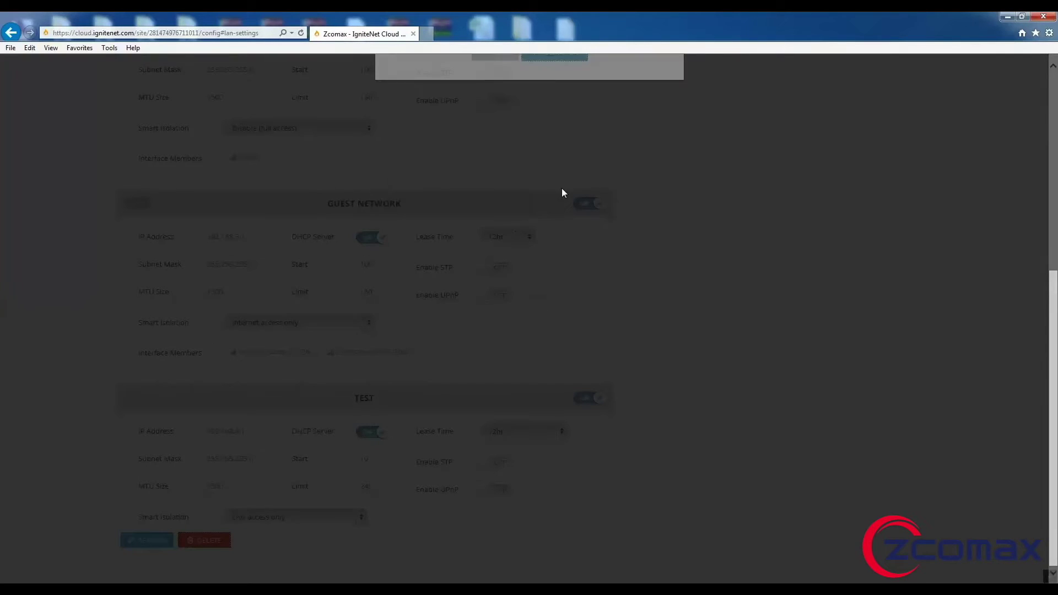
Open the Local Logins settings, select the root login and examine its password field.
scroll(552, 236, "up", 6)
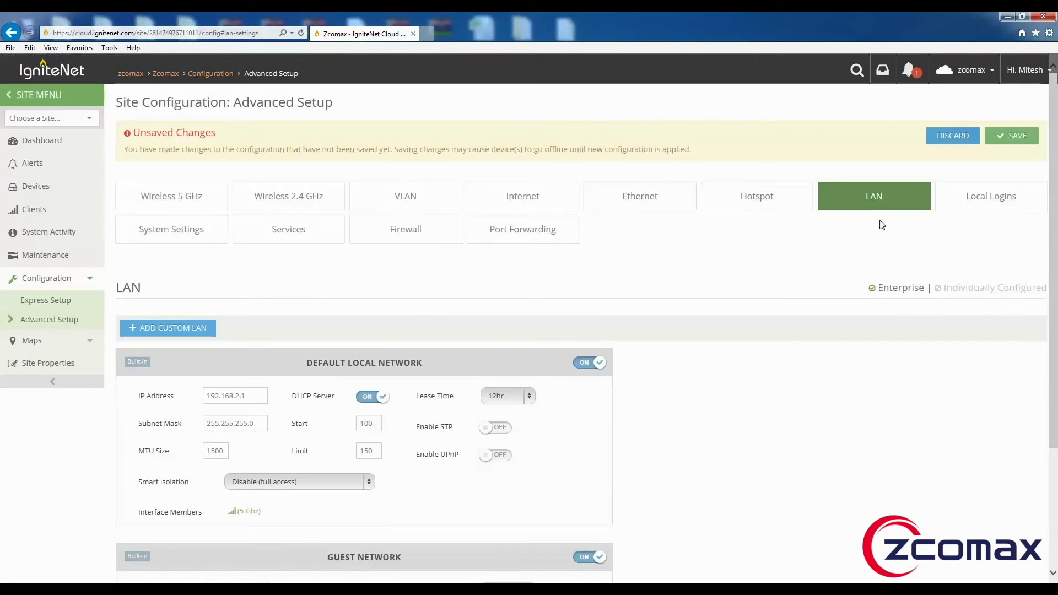
left_click(978, 204)
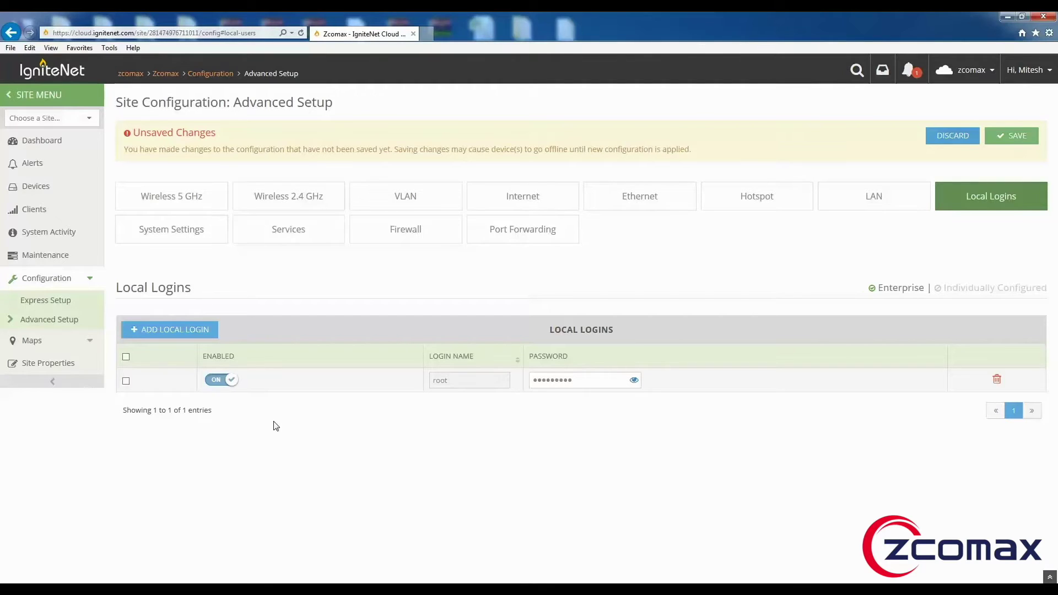
left_click(126, 381)
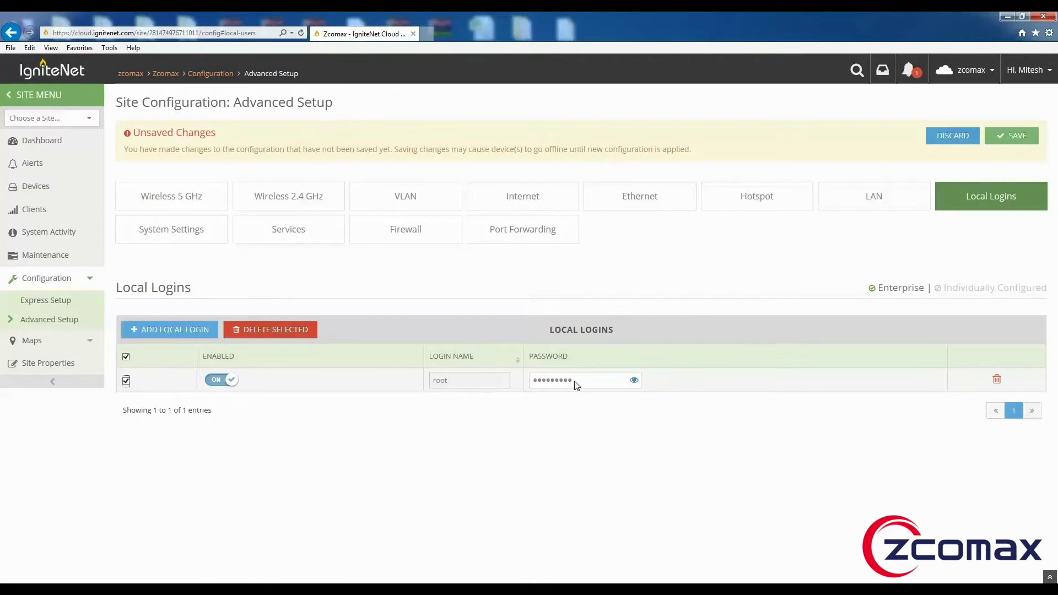
left_click(590, 384)
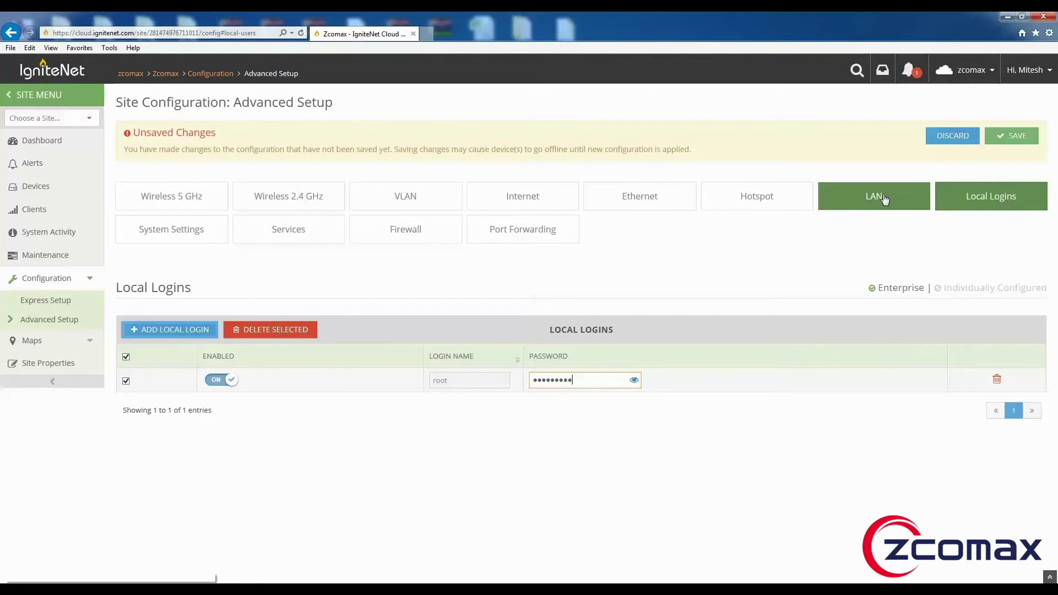
Review the general System Settings, and examine the SSH port under Services.
left_click(172, 230)
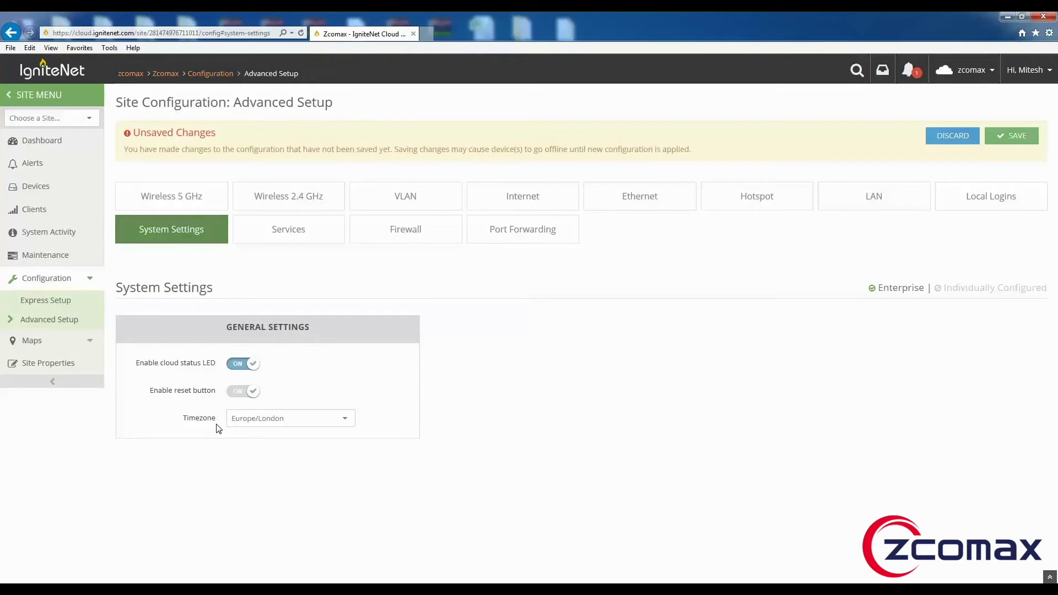
left_click(296, 229)
scroll(441, 331, "down", 2)
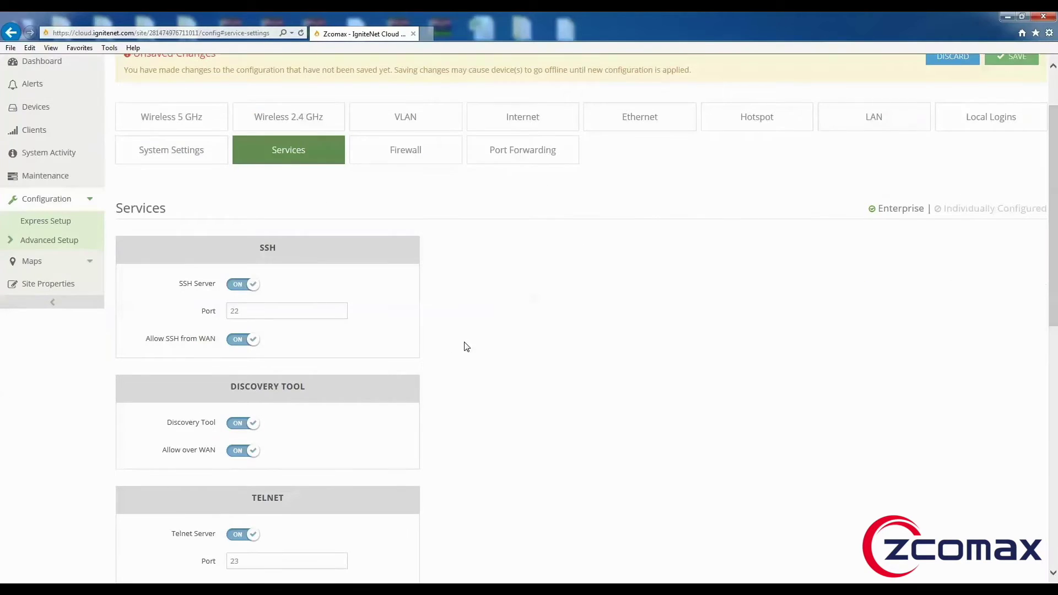
left_click_drag(255, 310, 207, 314)
left_click(380, 358)
Try the Discovery Tool switches, leaving the tool on and Allow over WAN off.
scroll(316, 377, "down", 3)
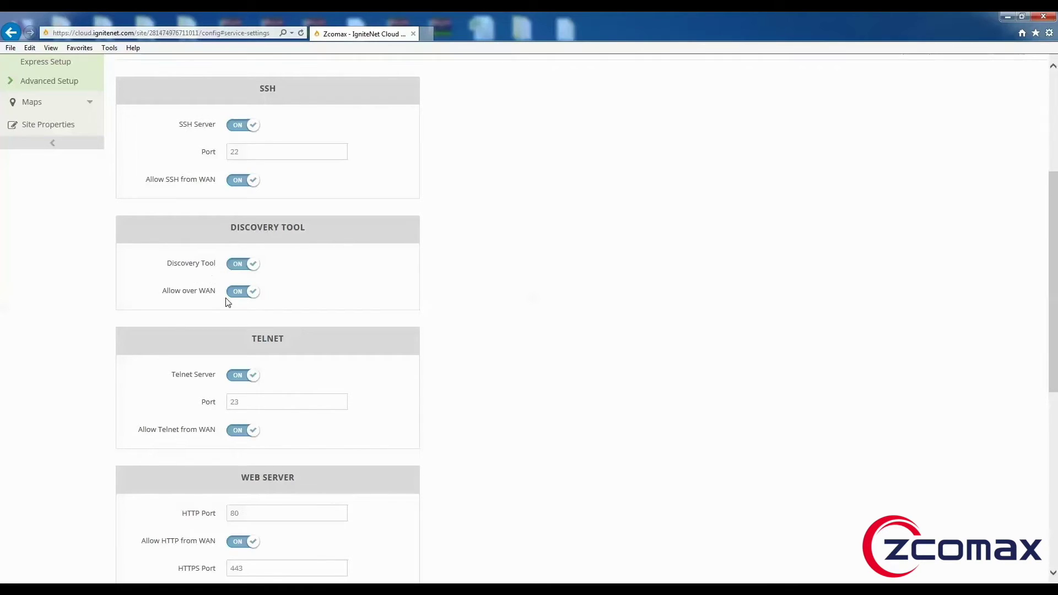
left_click(242, 265)
left_click(241, 266)
left_click(245, 266)
left_click(247, 267)
scroll(291, 308, "down", 2)
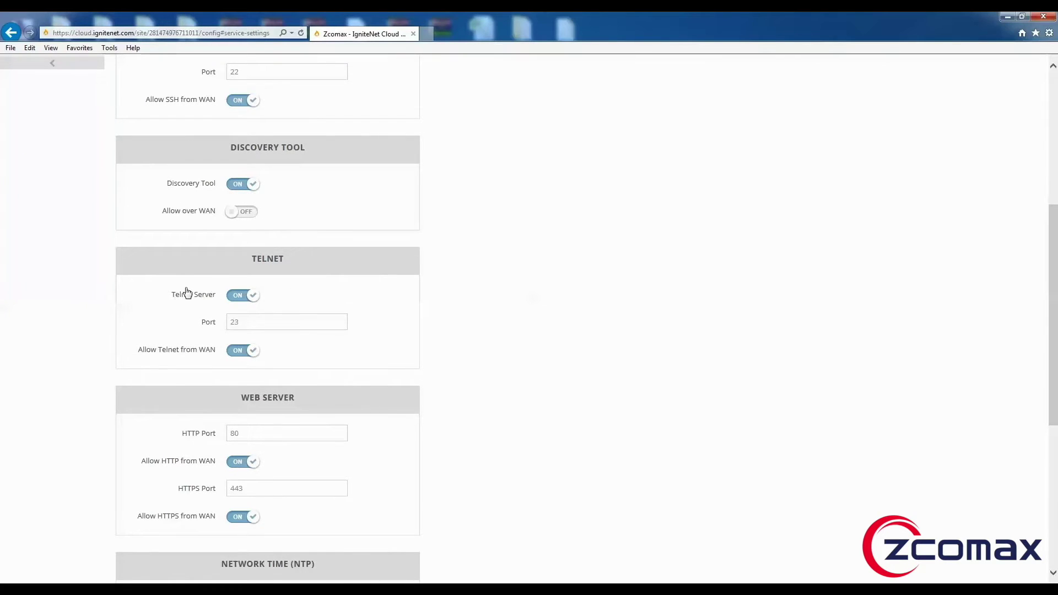
Examine the Telnet port and the web server's HTTP port in the Services settings.
scroll(300, 303, "down", 2)
double_click(234, 242)
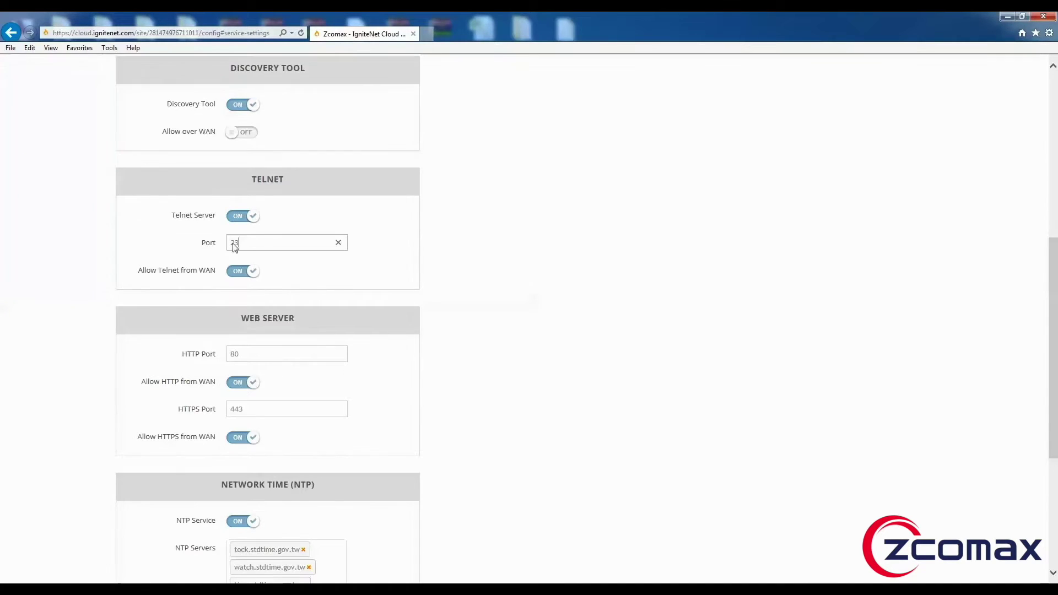
left_click(302, 281)
scroll(317, 292, "down", 2)
double_click(255, 274)
left_click(425, 319)
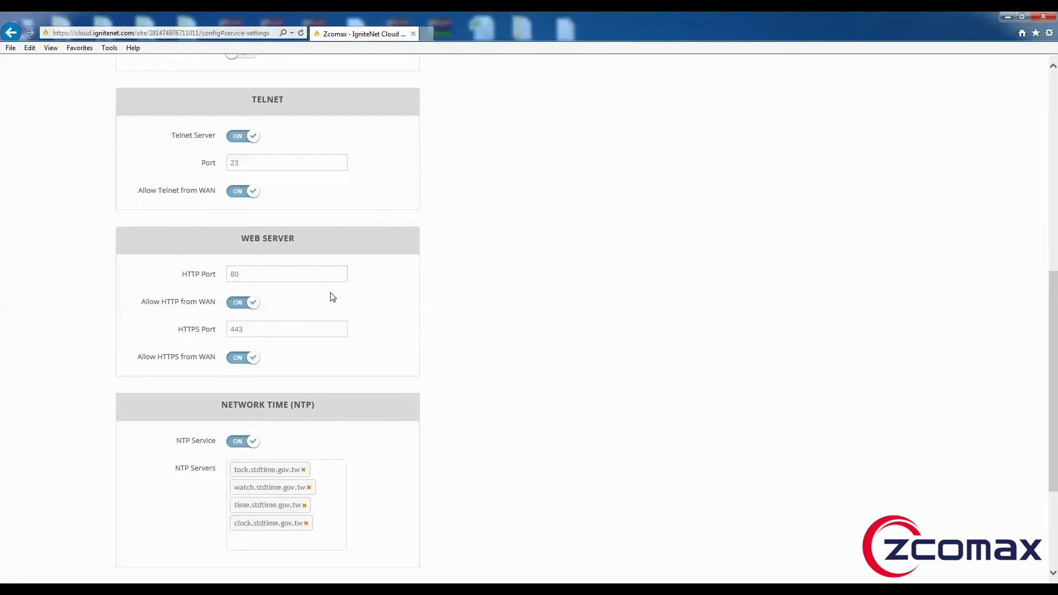
Examine the web server's HTTPS port, and review the NTP server list and SNMP settings.
scroll(283, 304, "down", 2)
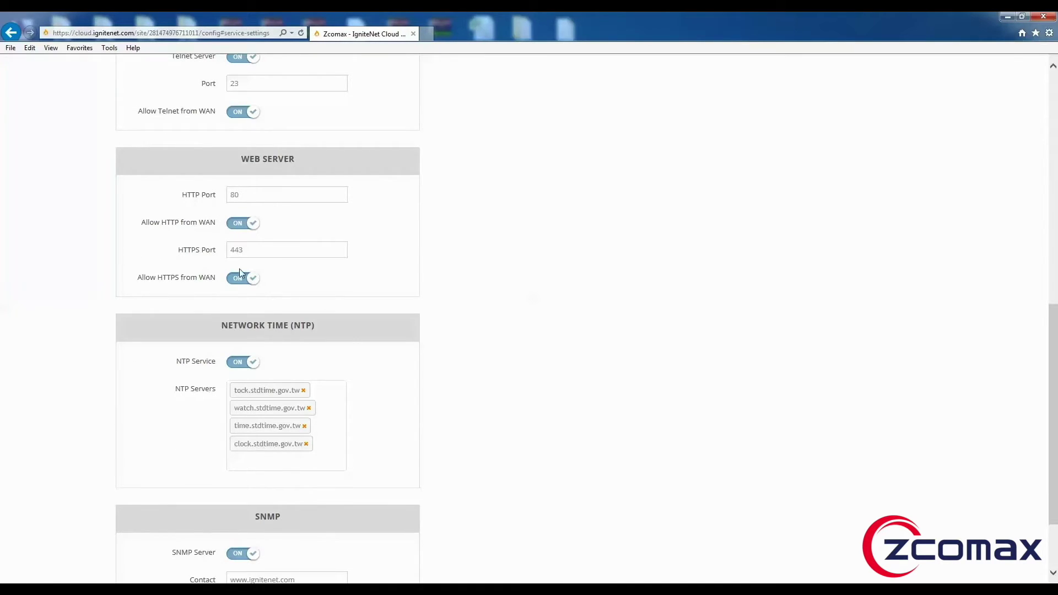
left_click_drag(260, 253, 190, 253)
left_click(390, 284)
scroll(327, 275, "down", 2)
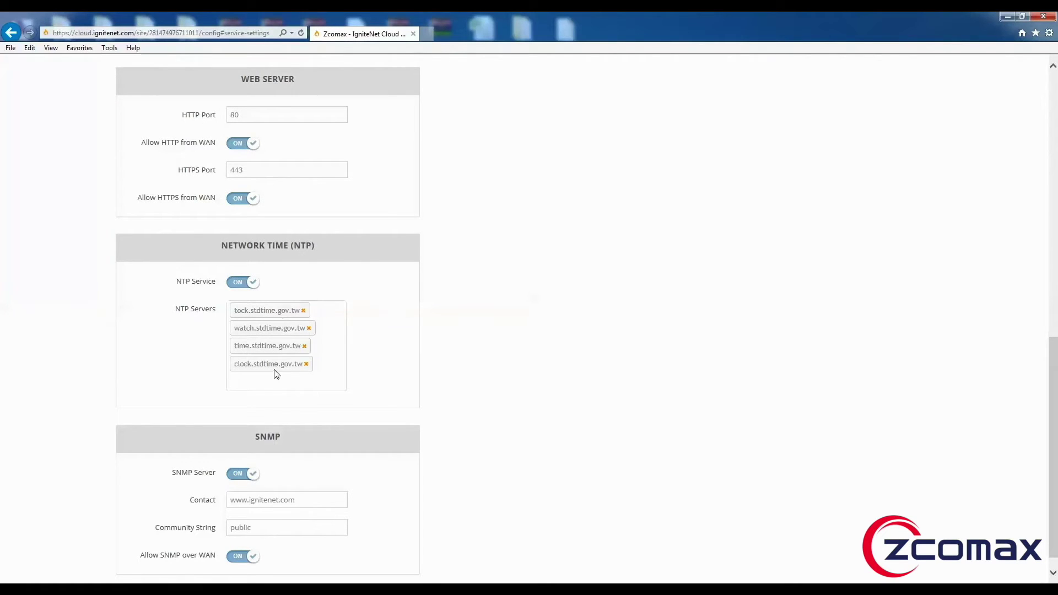
scroll(390, 328, "down", 1)
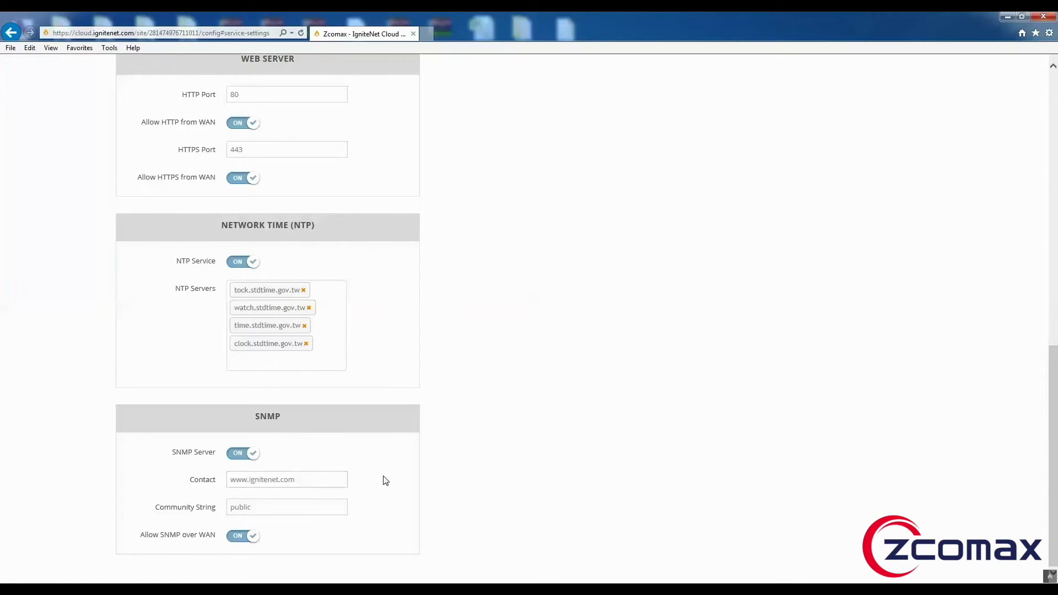
scroll(347, 473, "up", 3)
scroll(345, 470, "down", 3)
scroll(316, 462, "up", 10)
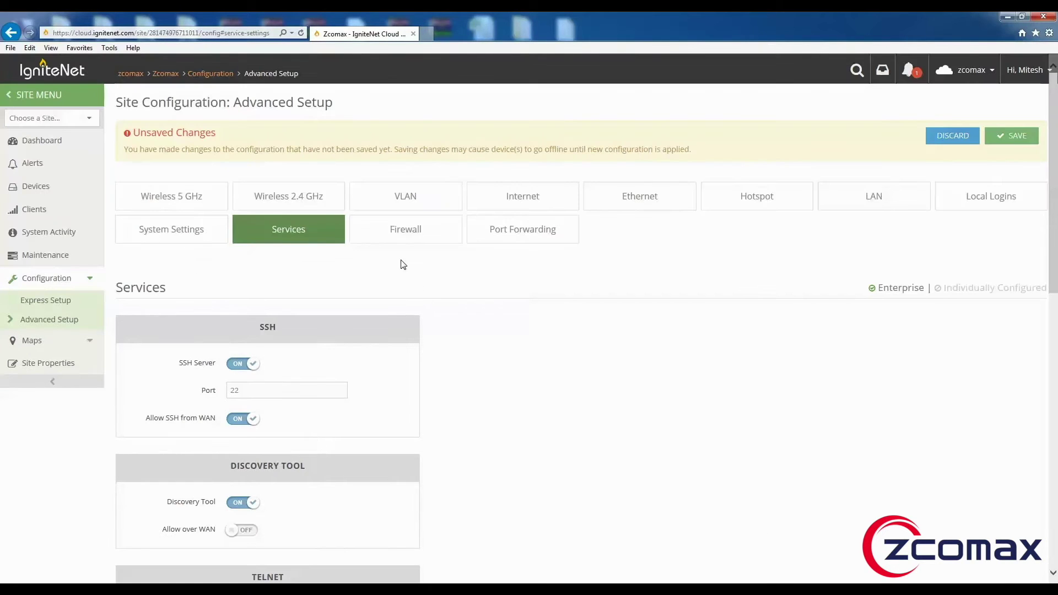
Add a blank firewall rule and check its Target, Family and Source options without changing them.
left_click(405, 236)
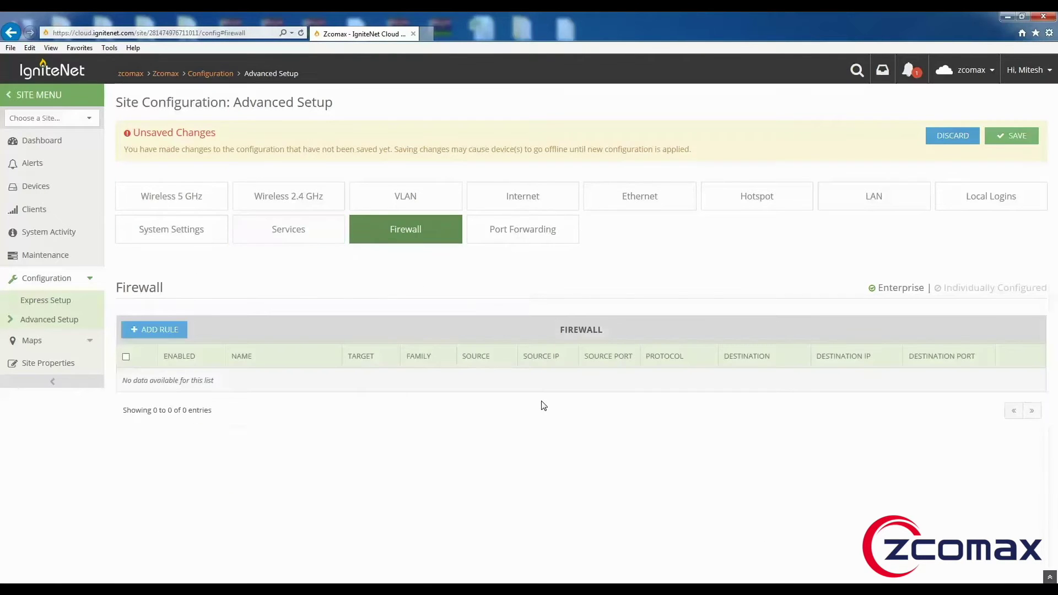
left_click(168, 334)
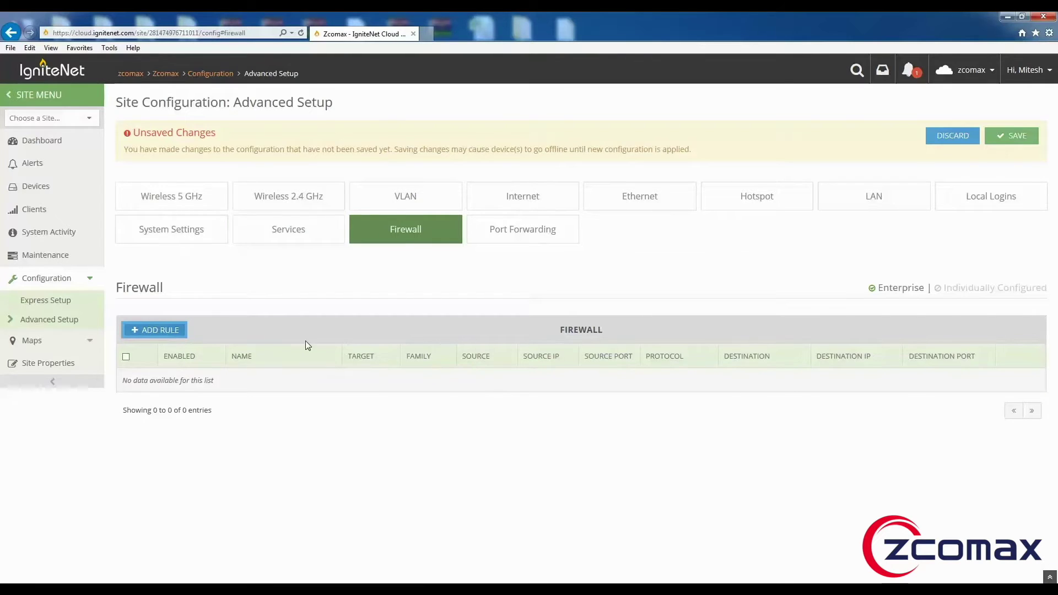
left_click(248, 384)
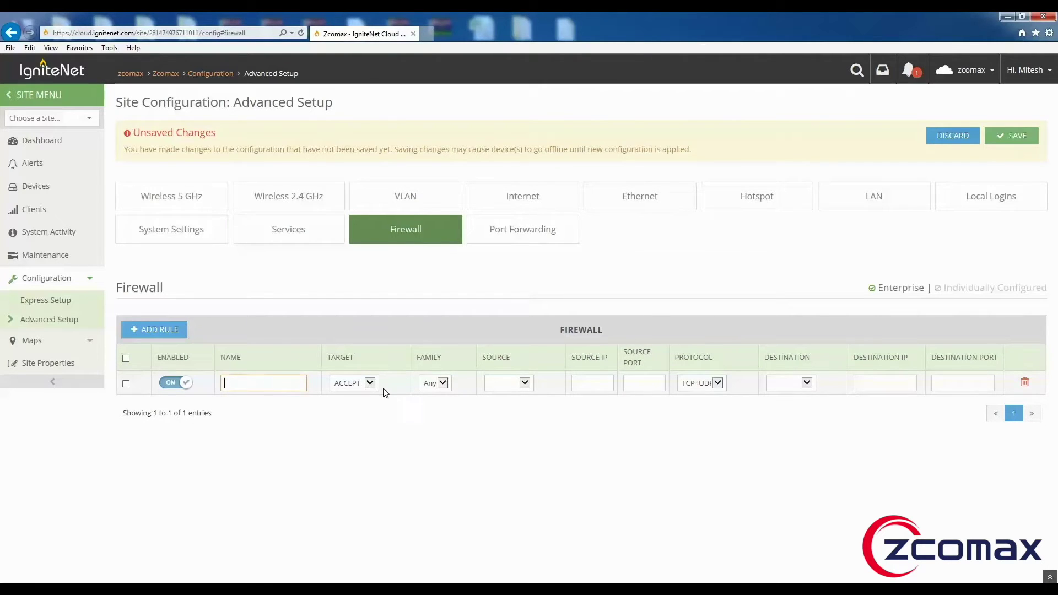
left_click(370, 383)
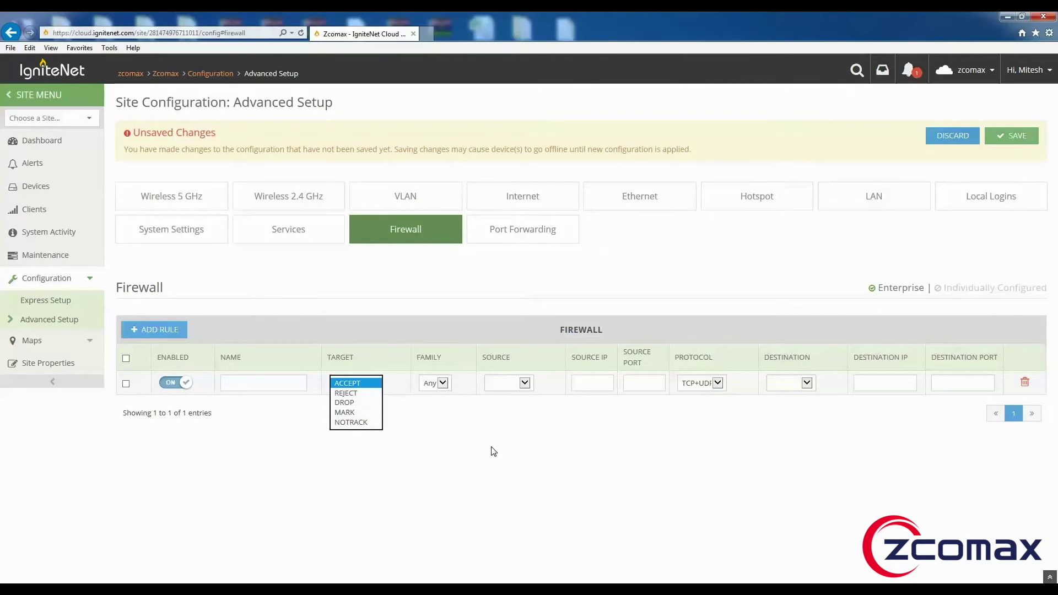
left_click(517, 437)
left_click(435, 384)
left_click(433, 392)
left_click(523, 385)
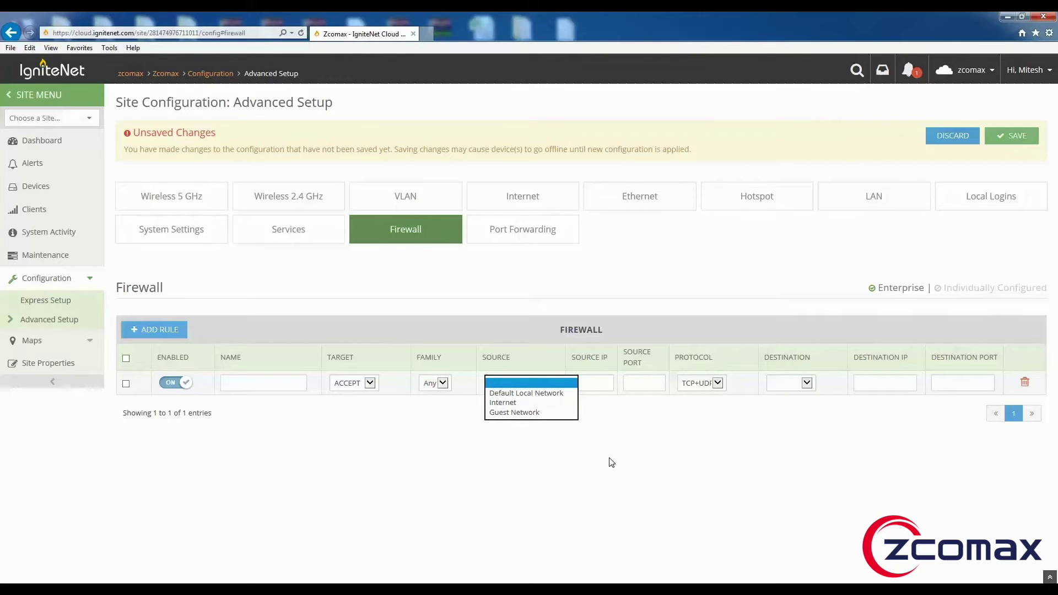
left_click(607, 401)
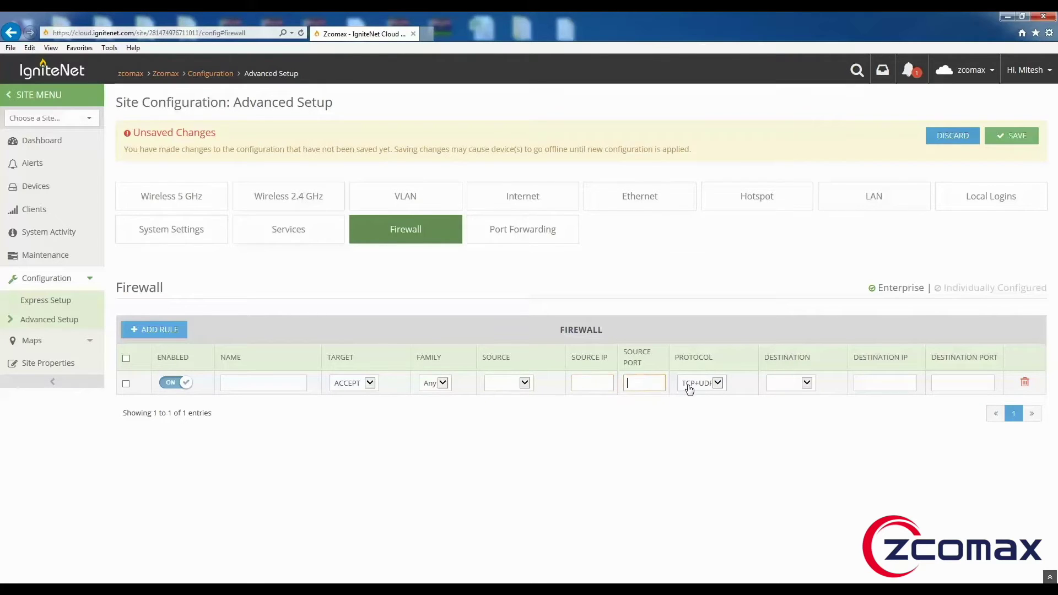
Check the firewall rule's Protocol and Destination options, and its destination IP and port fields.
left_click(718, 385)
left_click(790, 413)
left_click(808, 384)
left_click(904, 389)
left_click(952, 386)
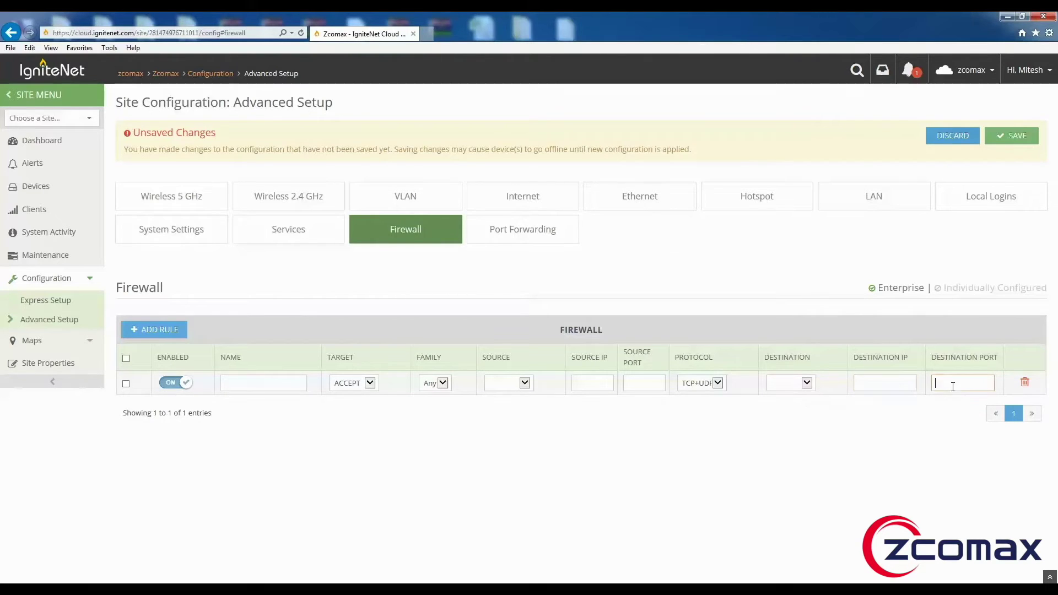
Add a blank port forwarding rule and examine its protocol options, external port, destination IP and destination port fields.
left_click(520, 233)
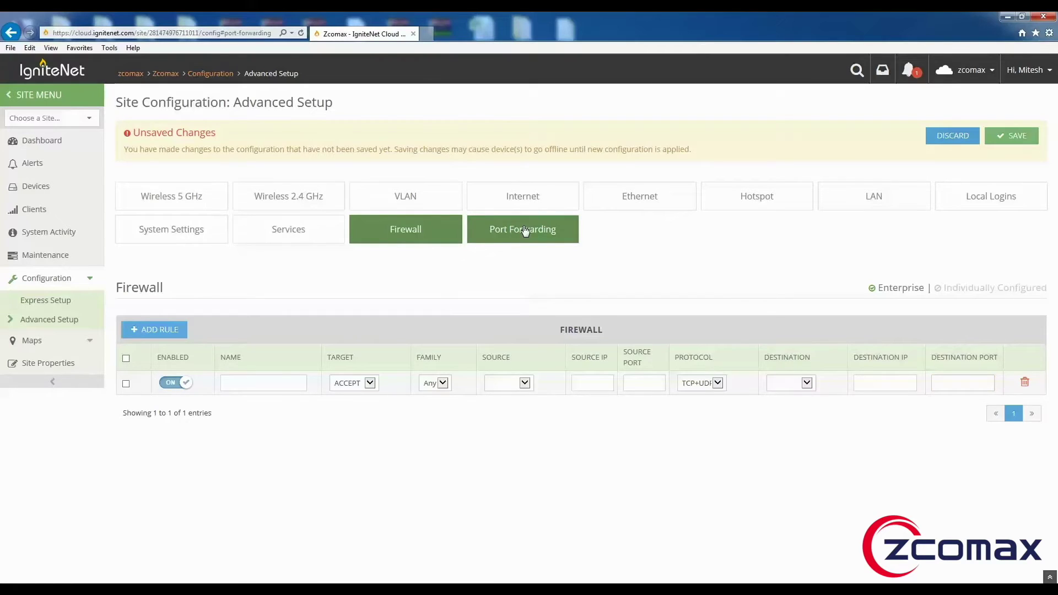
left_click(152, 329)
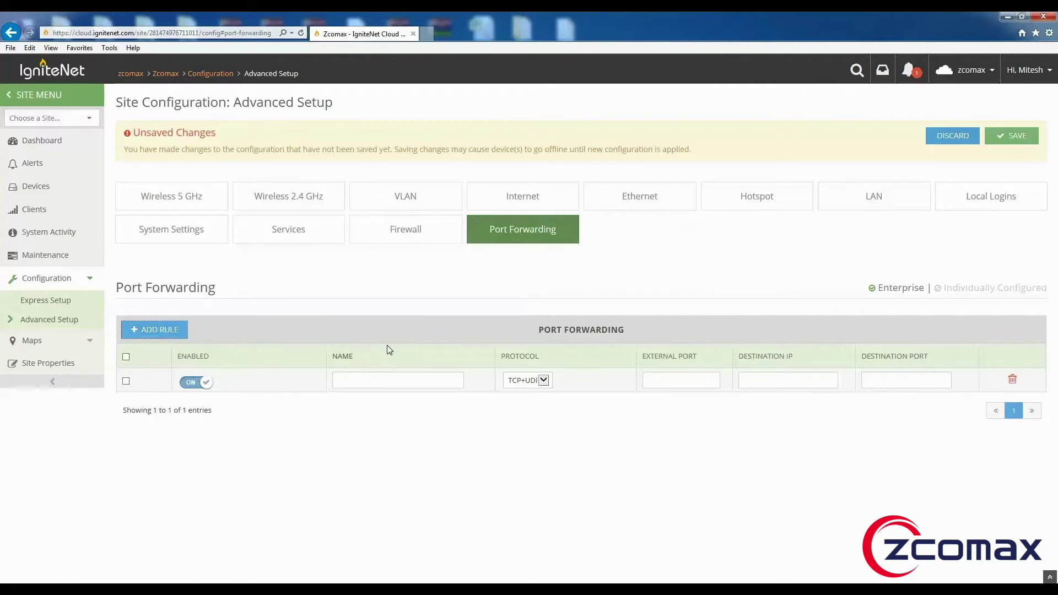
left_click(543, 380)
left_click(677, 397)
left_click(670, 382)
left_click(772, 380)
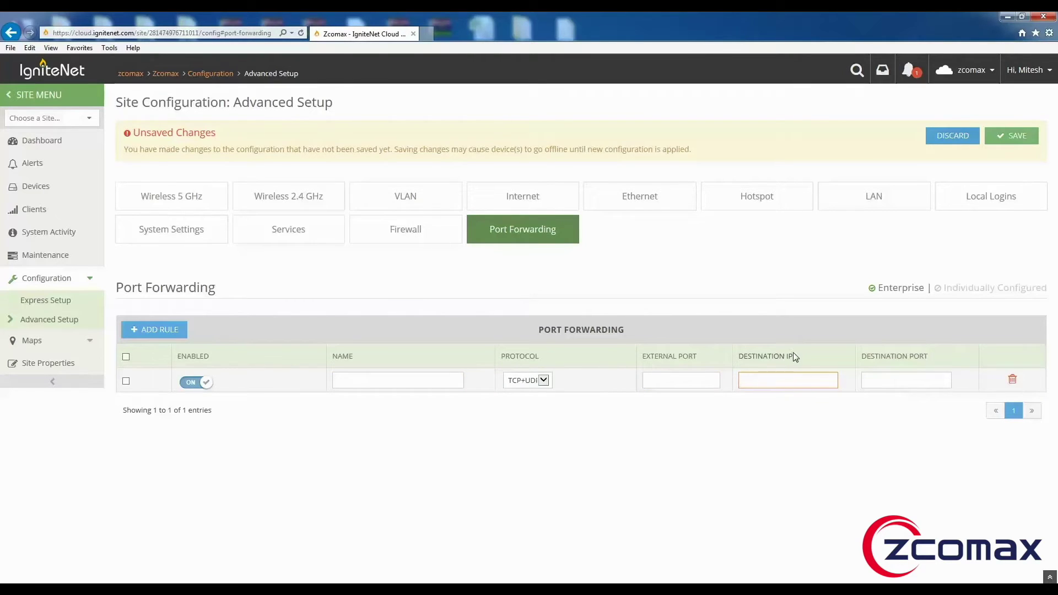
left_click(760, 353)
left_click(897, 381)
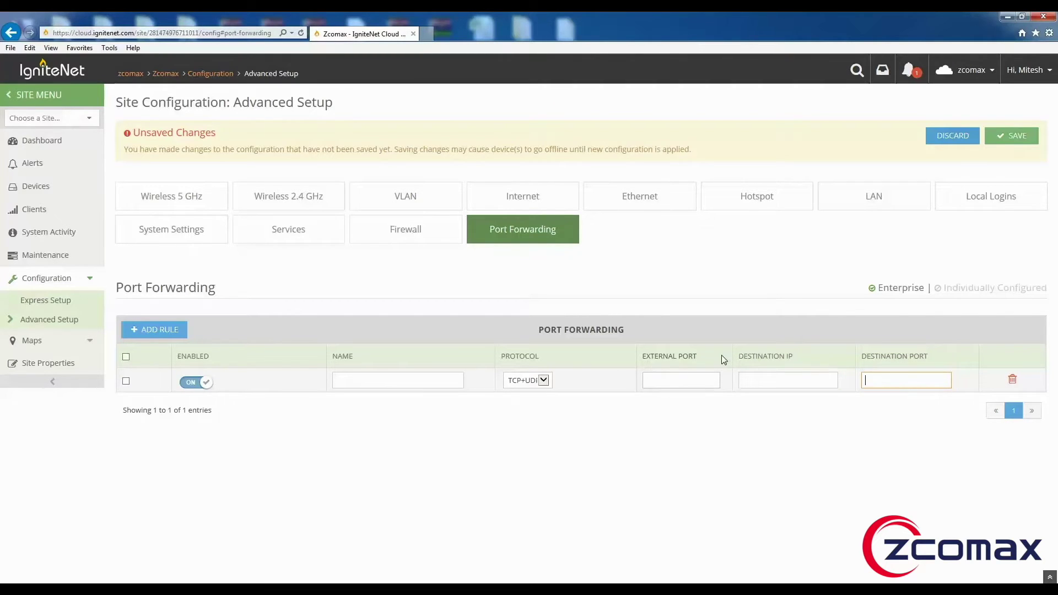
left_click(682, 382)
left_click(901, 381)
Discard all unsaved changes to the site configuration.
left_click(952, 140)
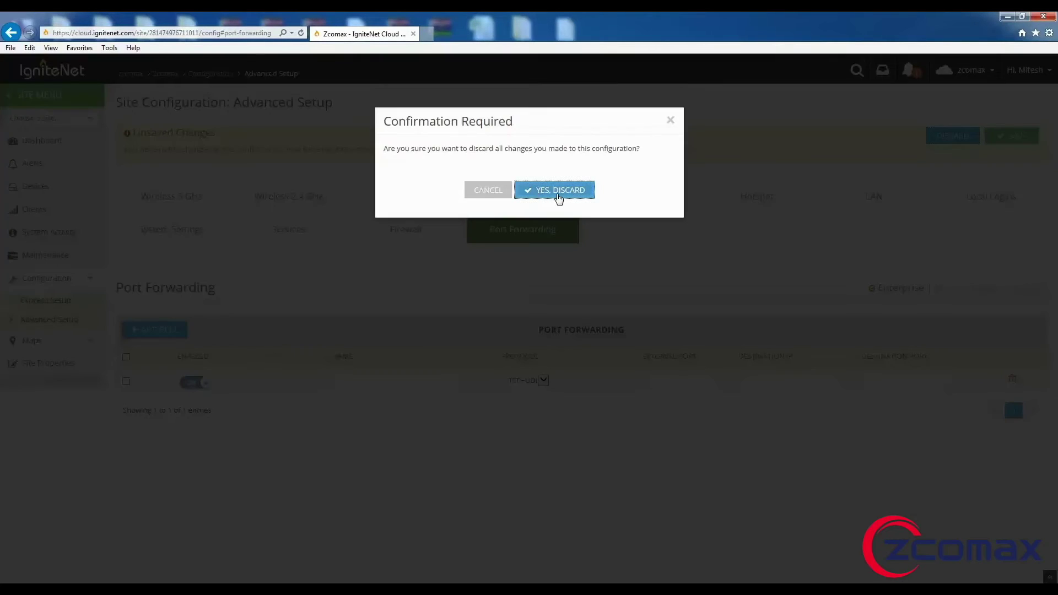
left_click(557, 197)
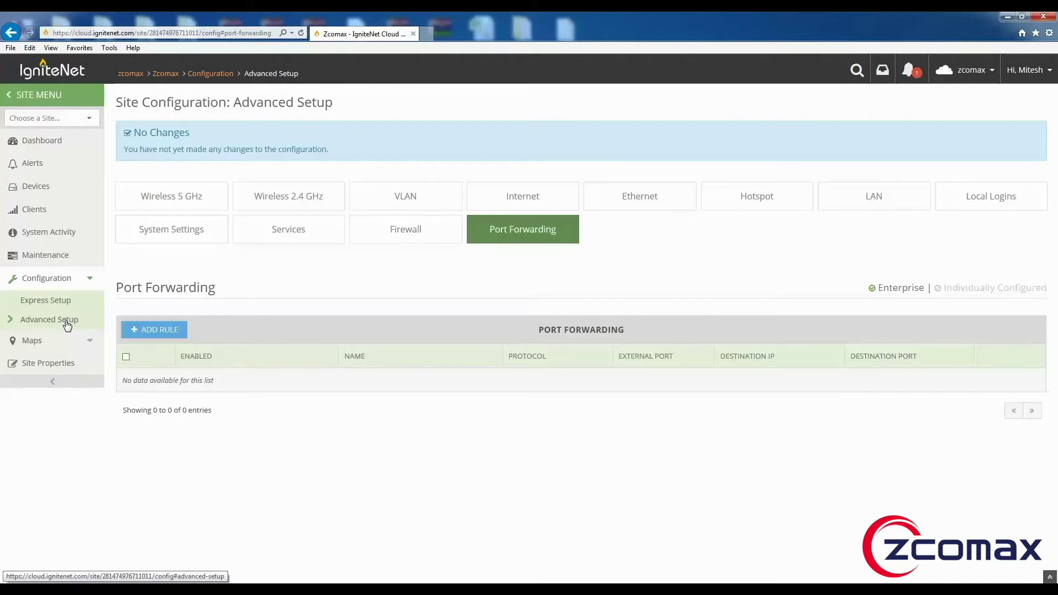
Open the site's Google Map and try to place the Spark Office device on it from the device list.
left_click(60, 341)
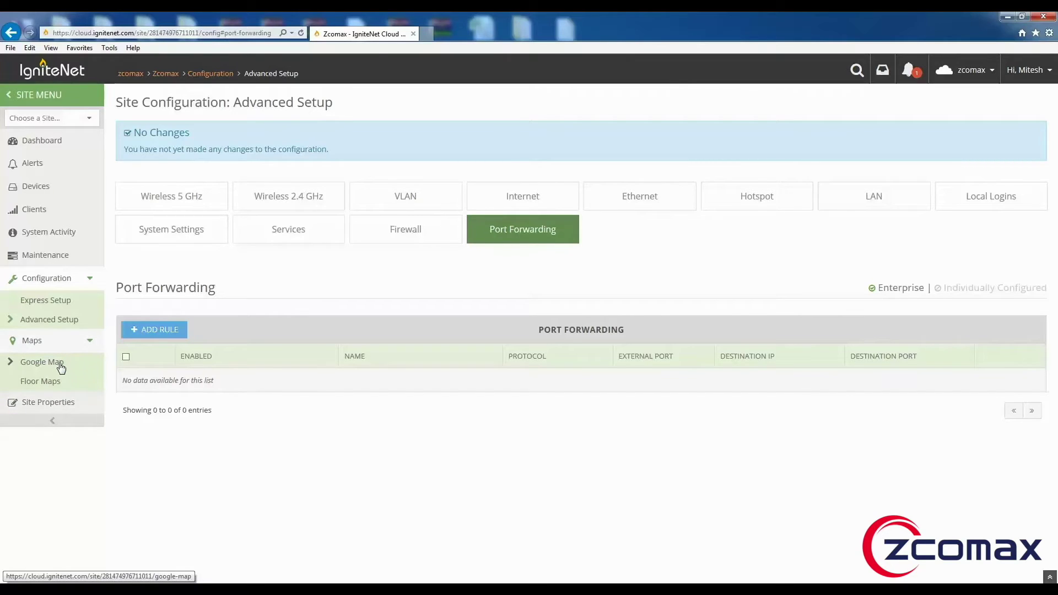
left_click(61, 369)
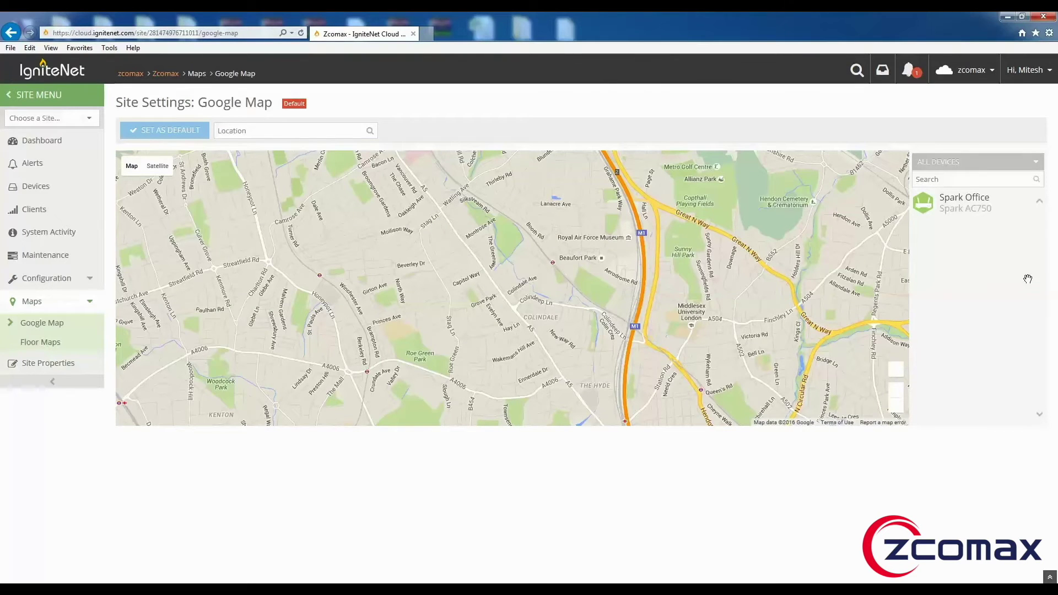
left_click(947, 201)
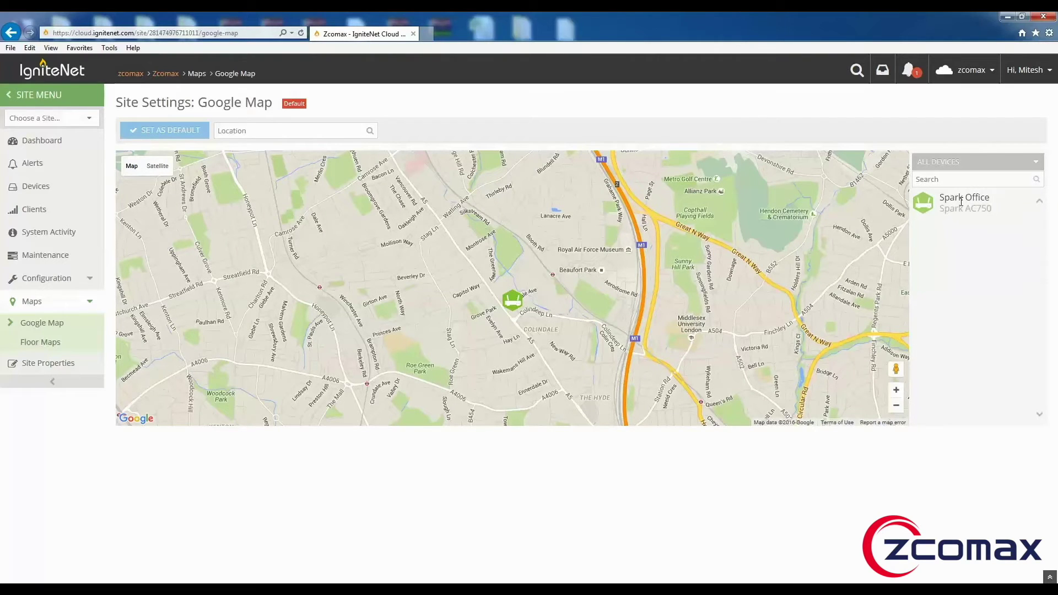
left_click_drag(925, 204, 816, 258)
Open the site's Floor Maps, view the form for adding a new map, and close it without saving.
left_click(47, 343)
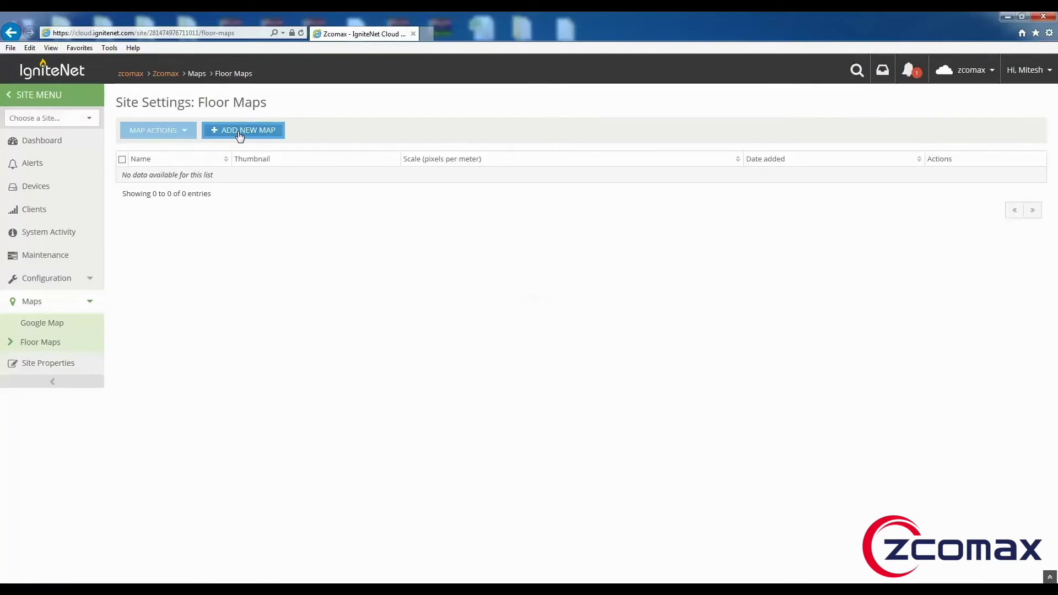
left_click(239, 131)
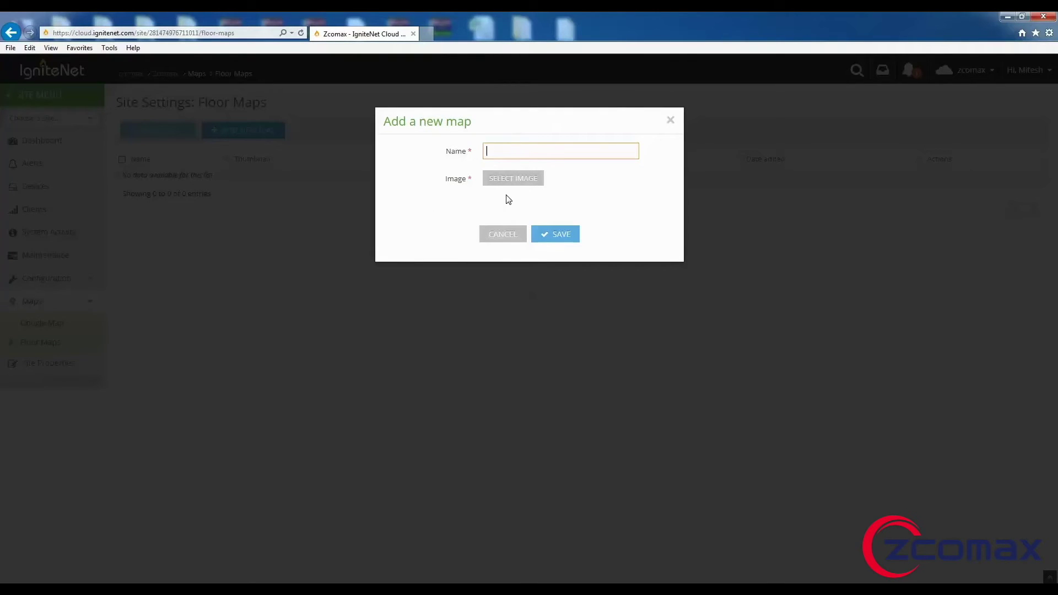
left_click(669, 120)
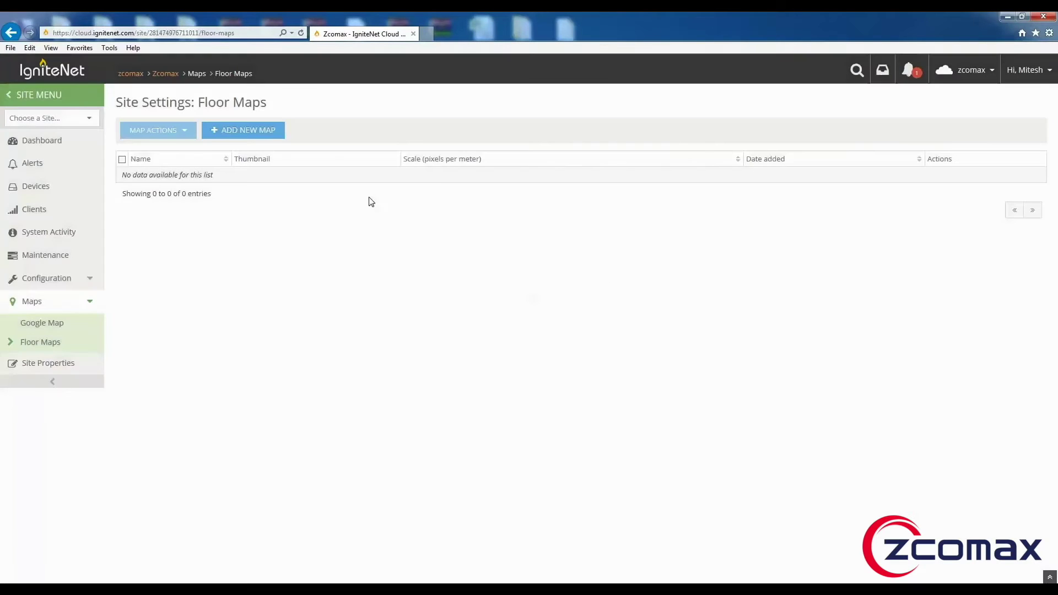
Review the Site Properties, including the general settings, alert settings, and location and maps.
left_click(69, 371)
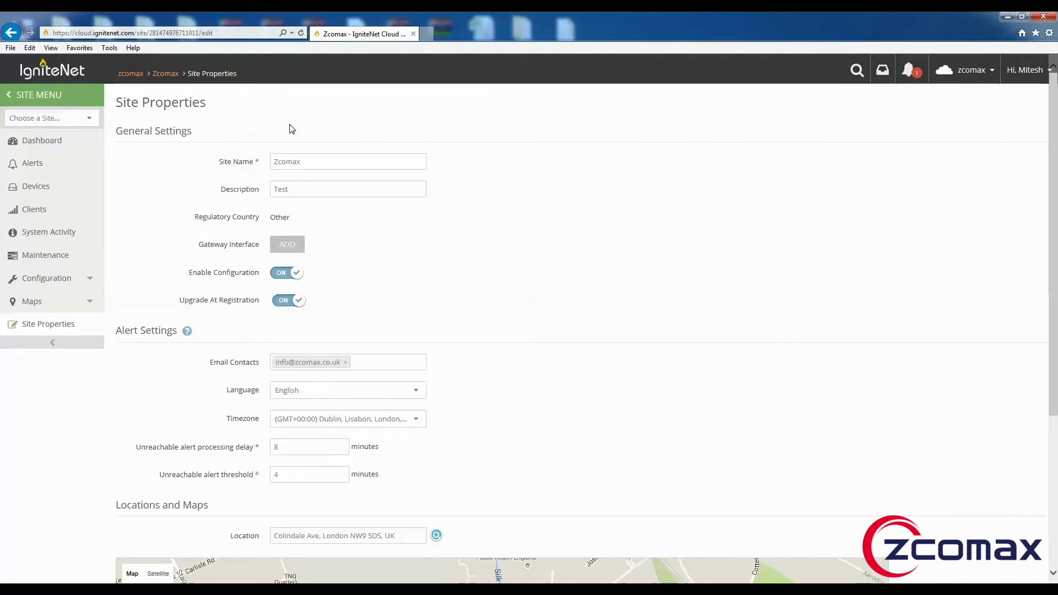
scroll(503, 465, "down", 4)
scroll(503, 460, "up", 4)
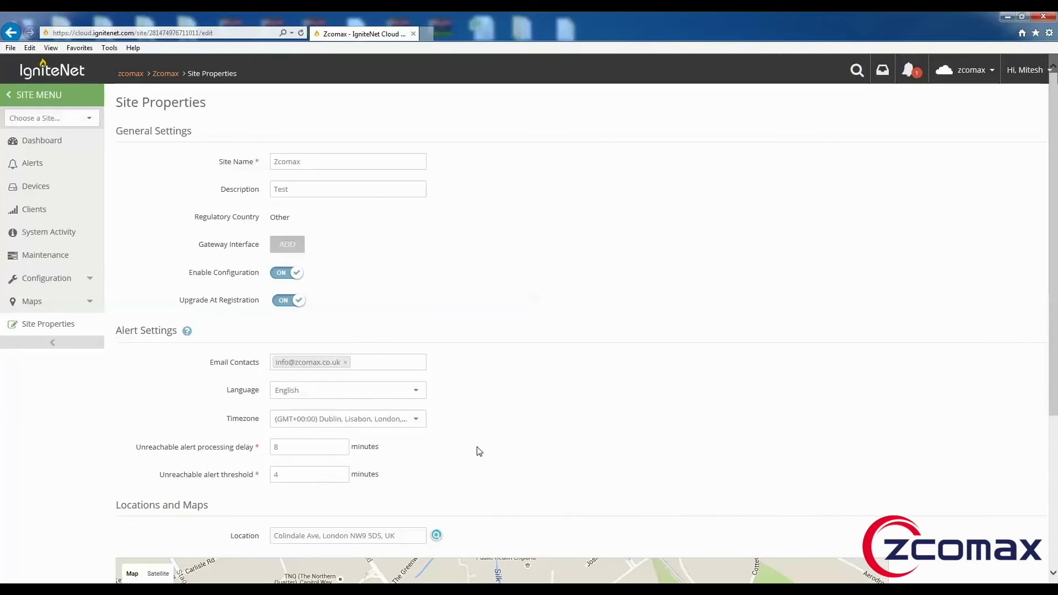
Select the Zcomax site and review its dashboard, alerts, clients, system activity and maintenance tasks.
left_click(77, 119)
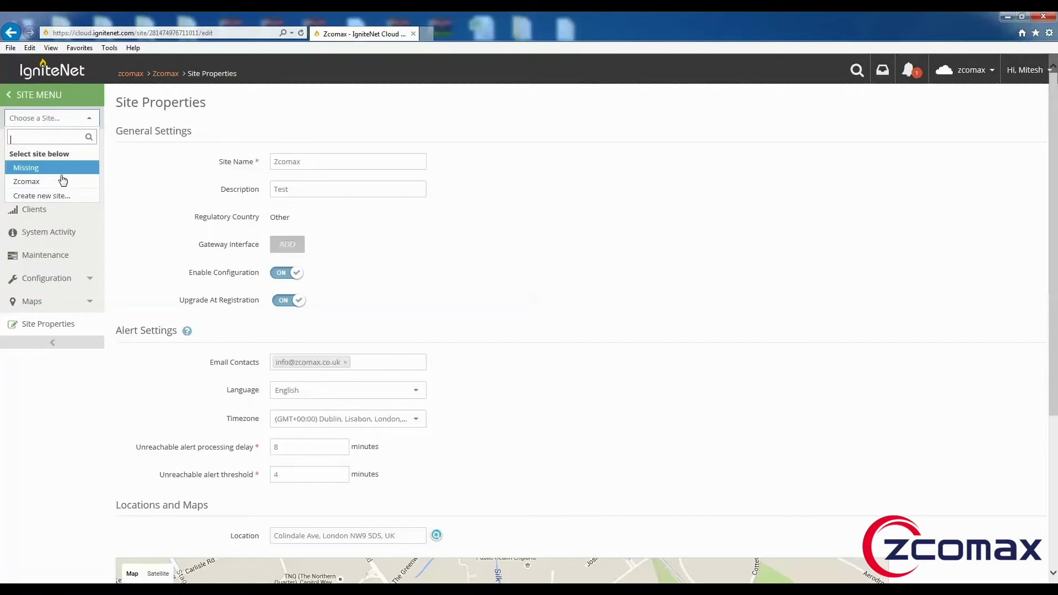
left_click(60, 187)
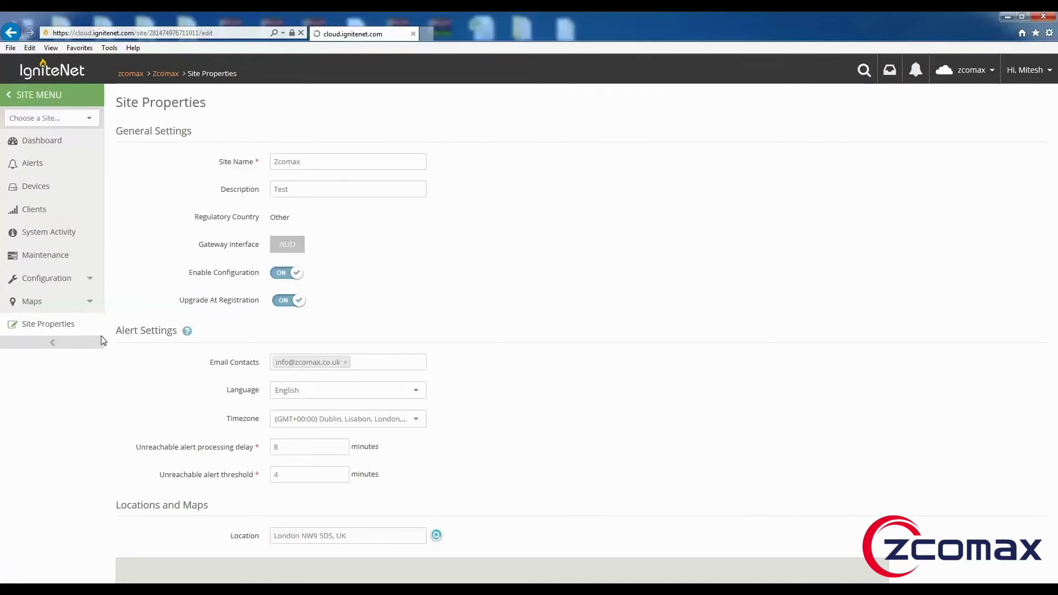
left_click(53, 143)
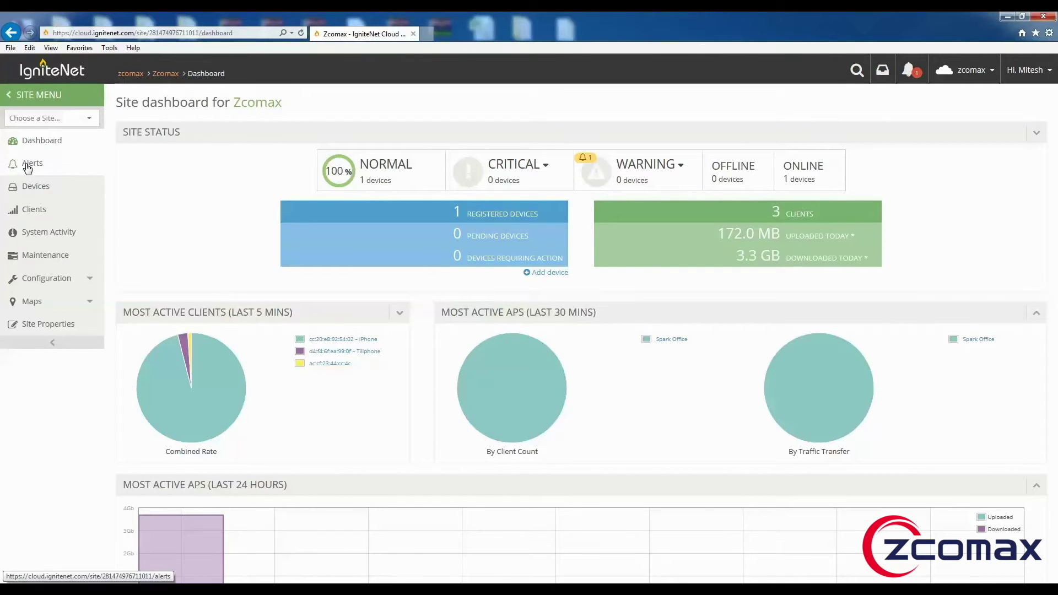
left_click(27, 165)
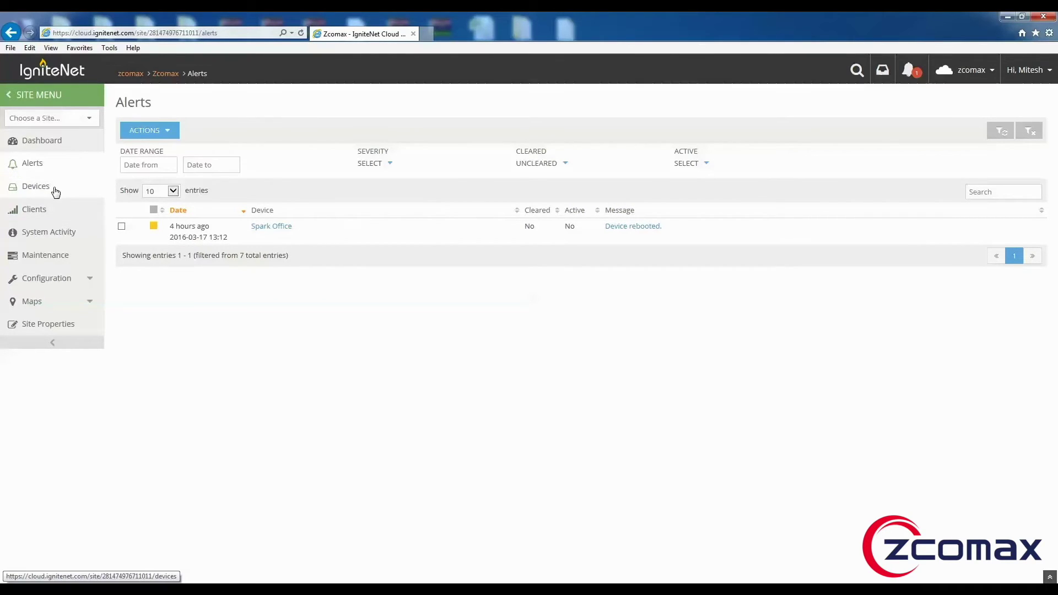
left_click(47, 218)
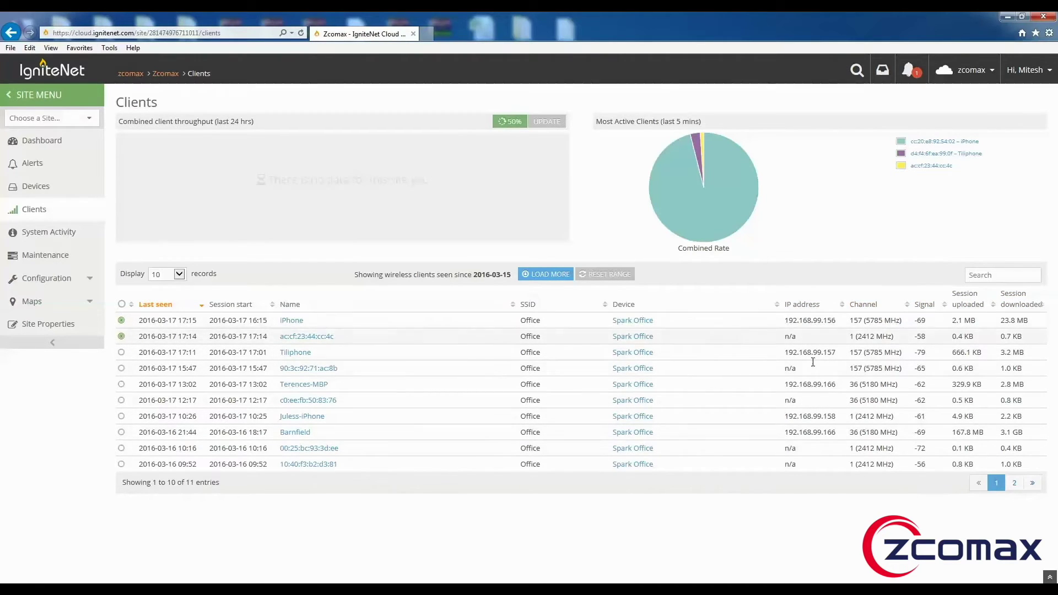
left_click(55, 239)
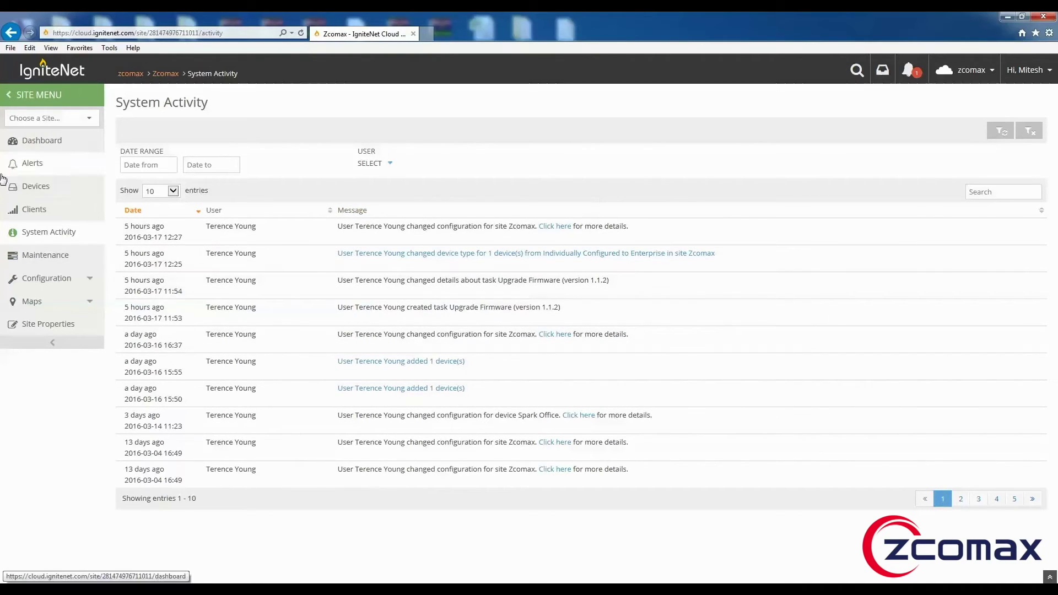
left_click(34, 257)
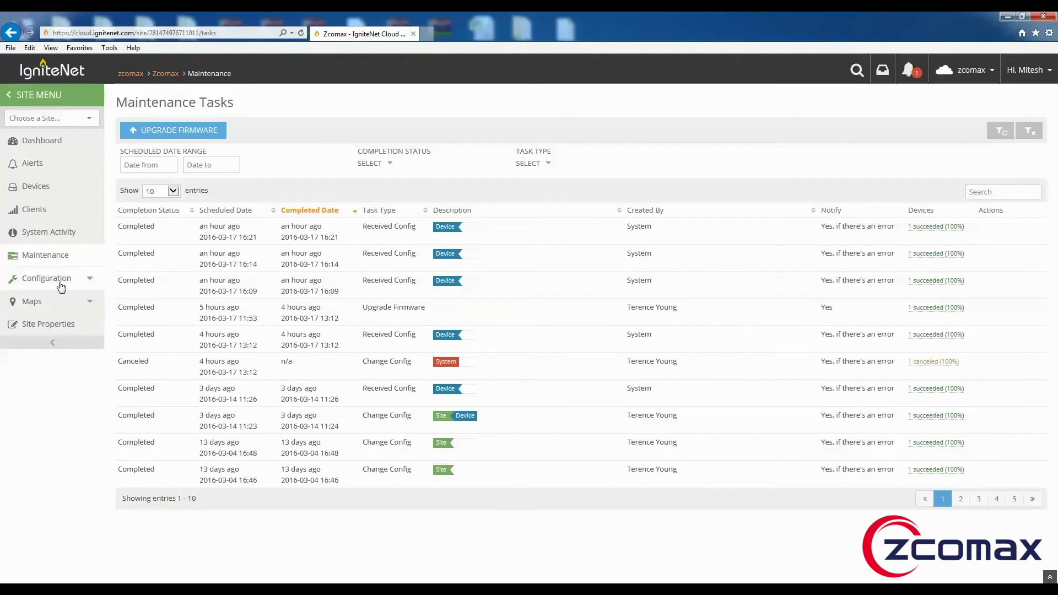
Open the site's Advanced Setup briefly, and review the Express Setup from the local login through the guest network settings.
left_click(55, 278)
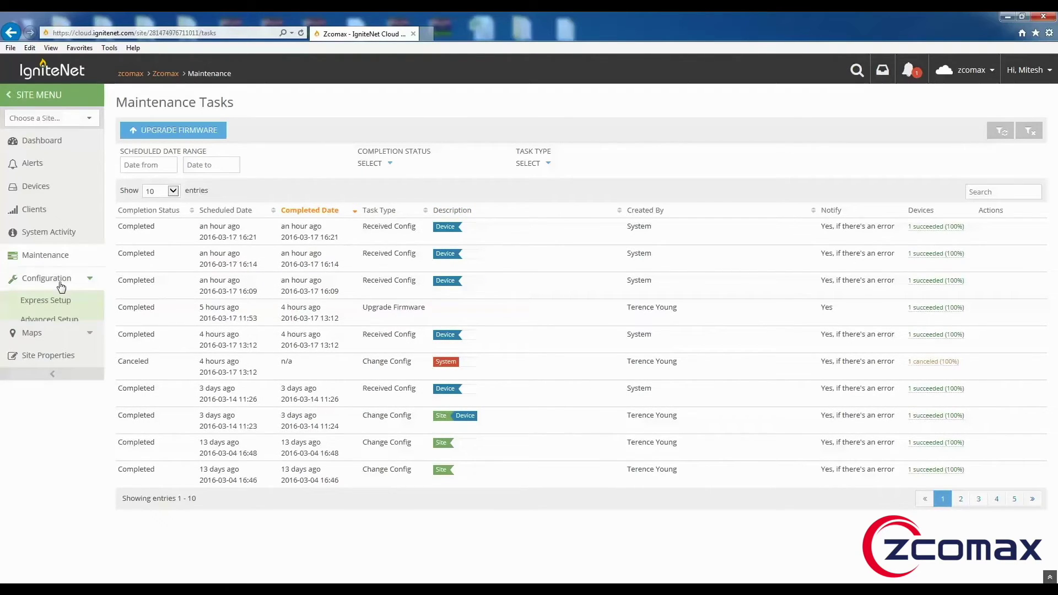
left_click(70, 322)
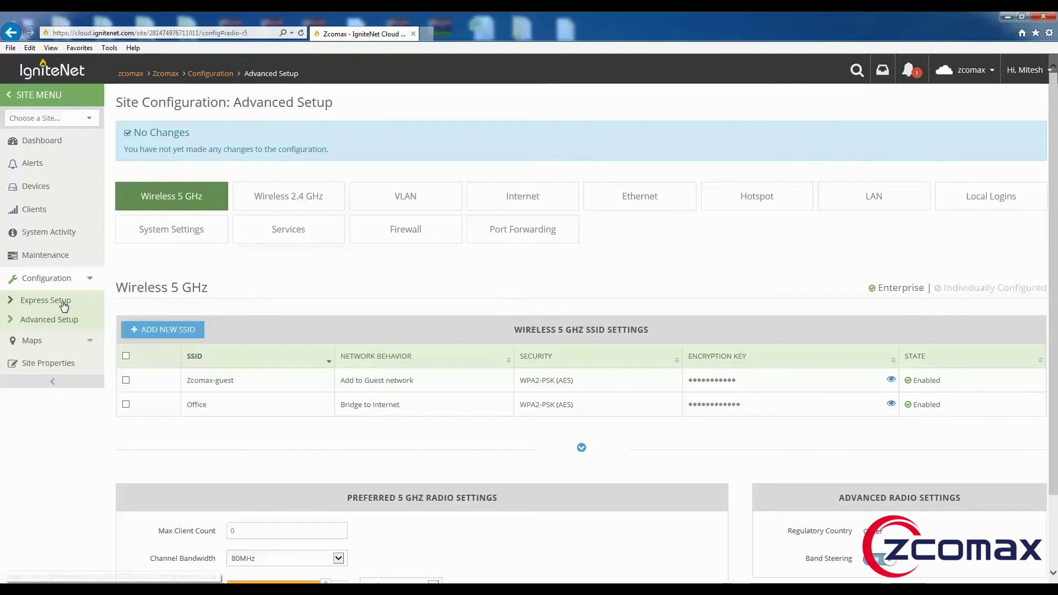
left_click(64, 304)
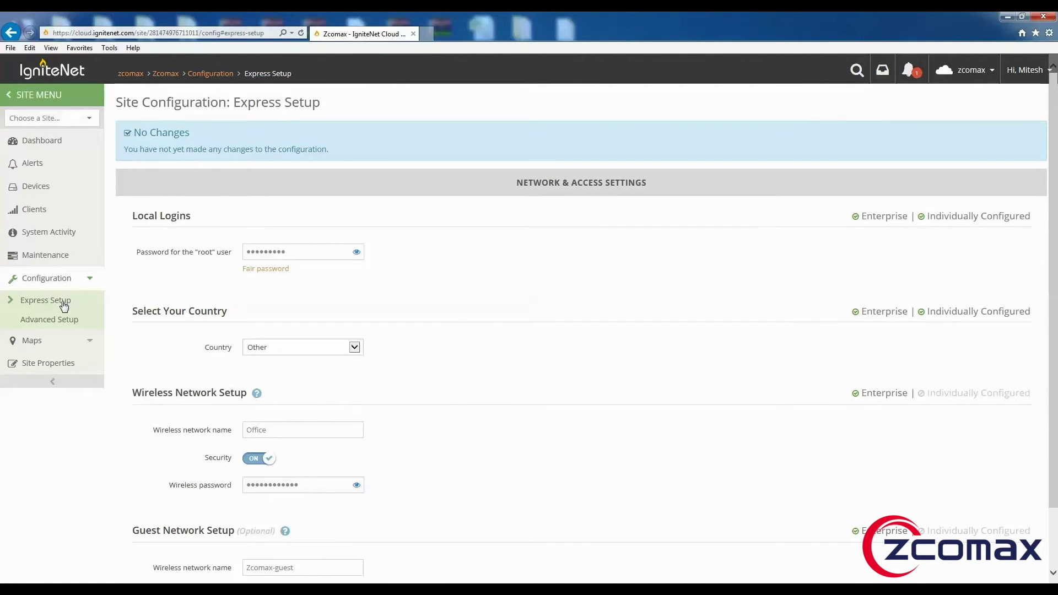
scroll(375, 342, "down", 1)
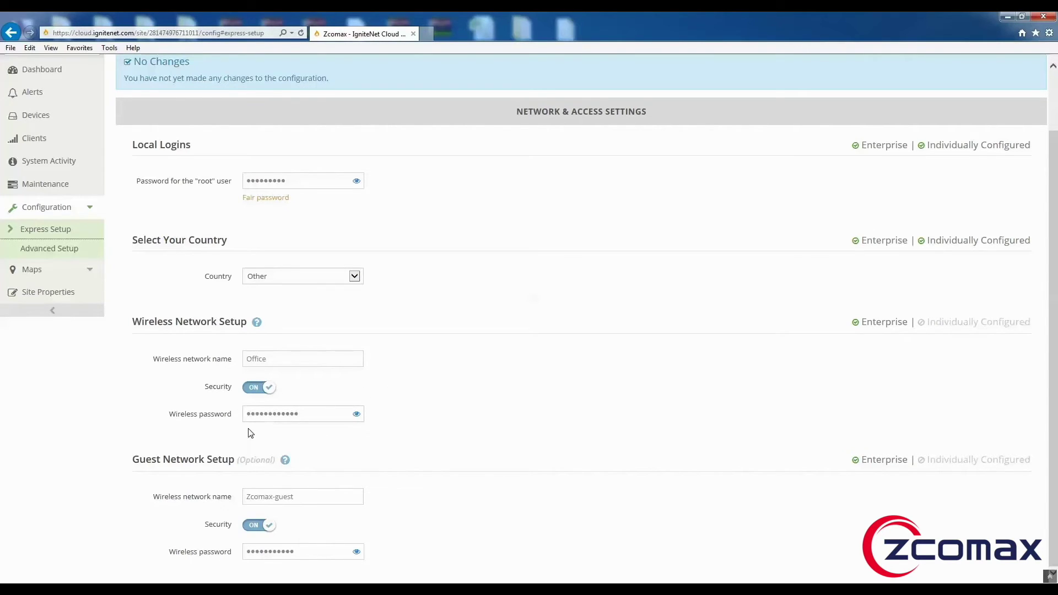
scroll(341, 444, "up", 2)
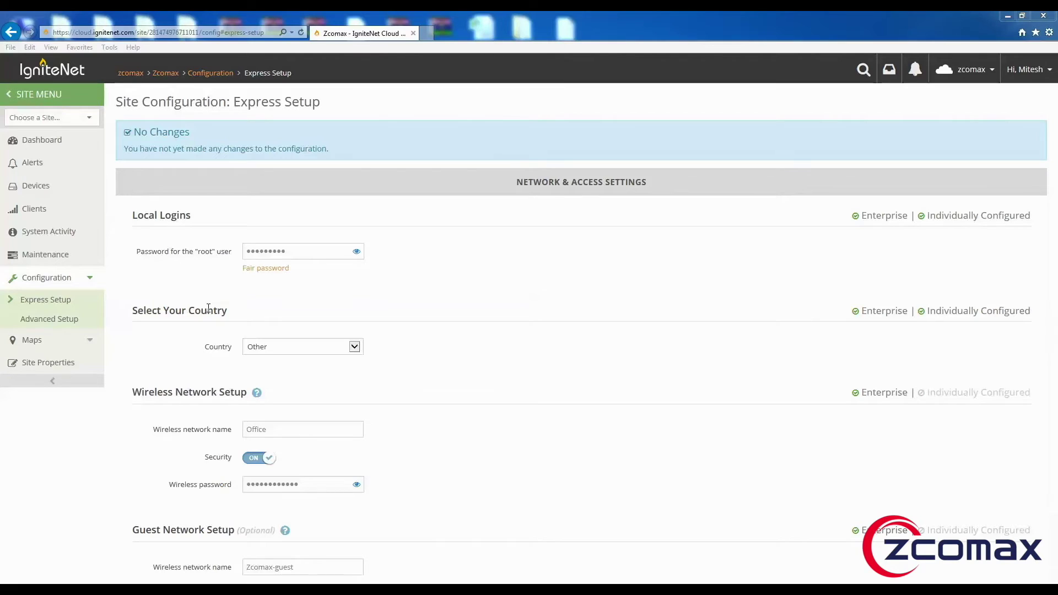
Open the cloud-level user management, review the roles and site permissions for inviting a new user, and close the form without inviting anyone.
left_click(18, 94)
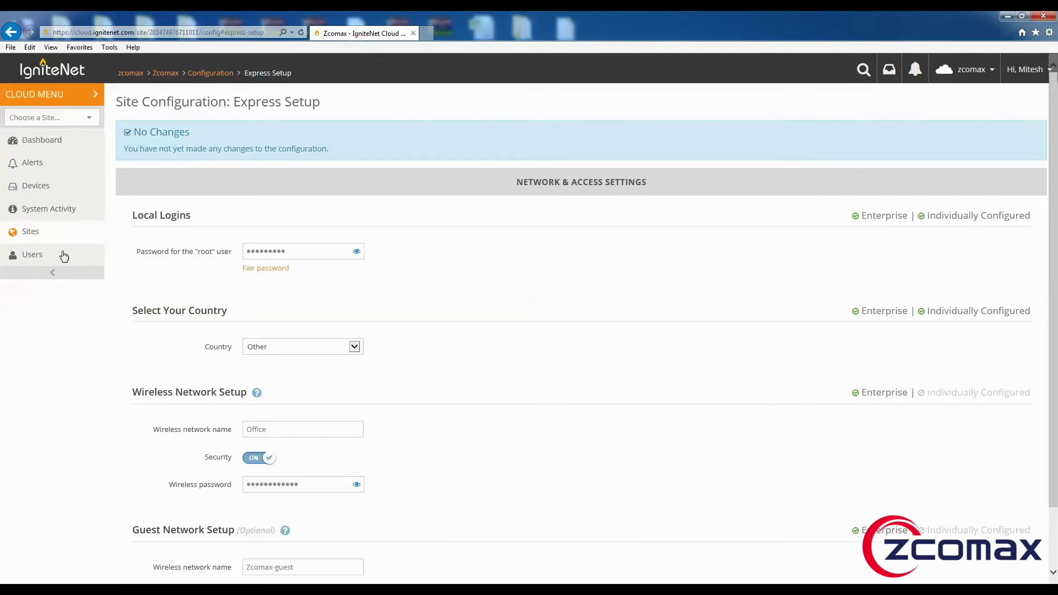
left_click(64, 255)
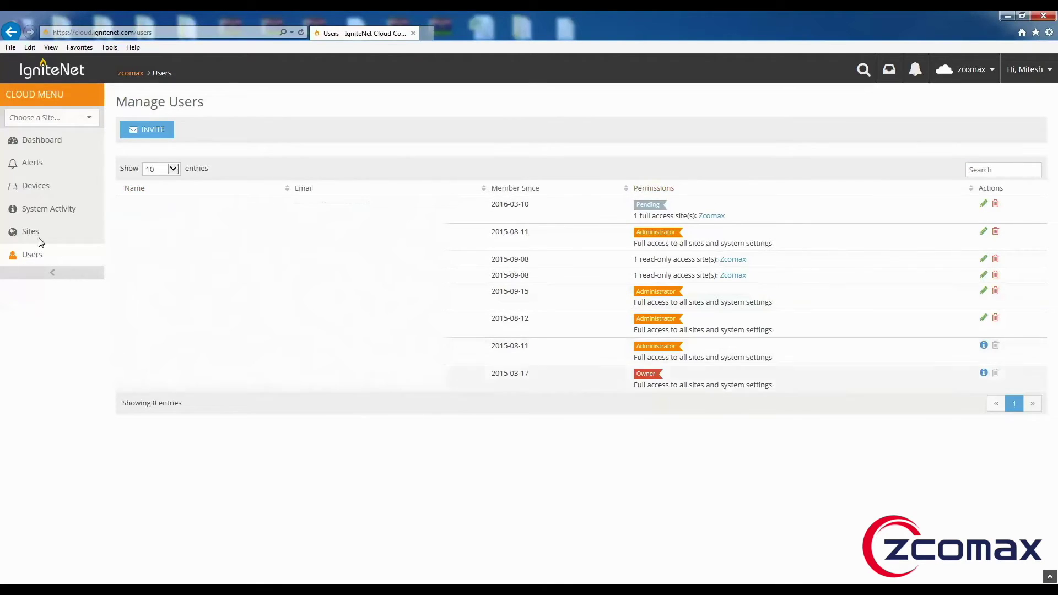
left_click(154, 132)
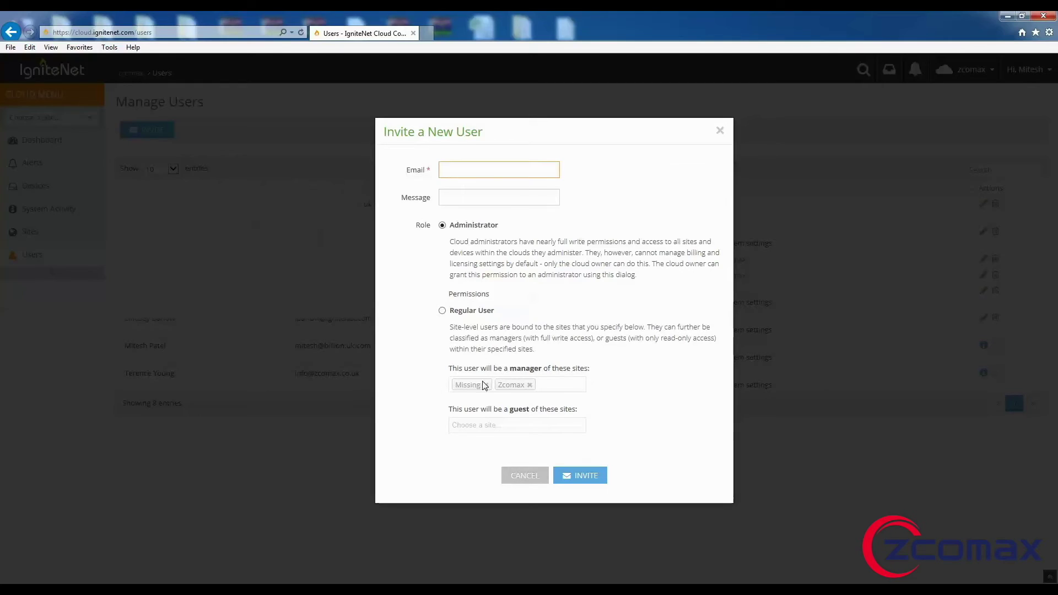
left_click_drag(508, 368, 590, 368)
left_click(617, 391)
left_click_drag(492, 409, 584, 414)
left_click(585, 414)
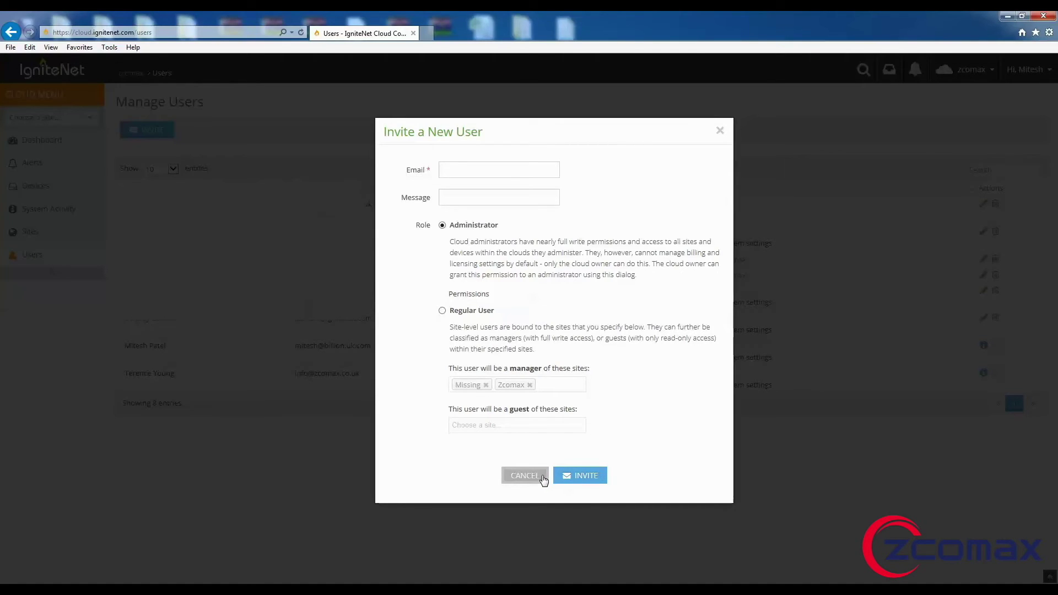
left_click(525, 476)
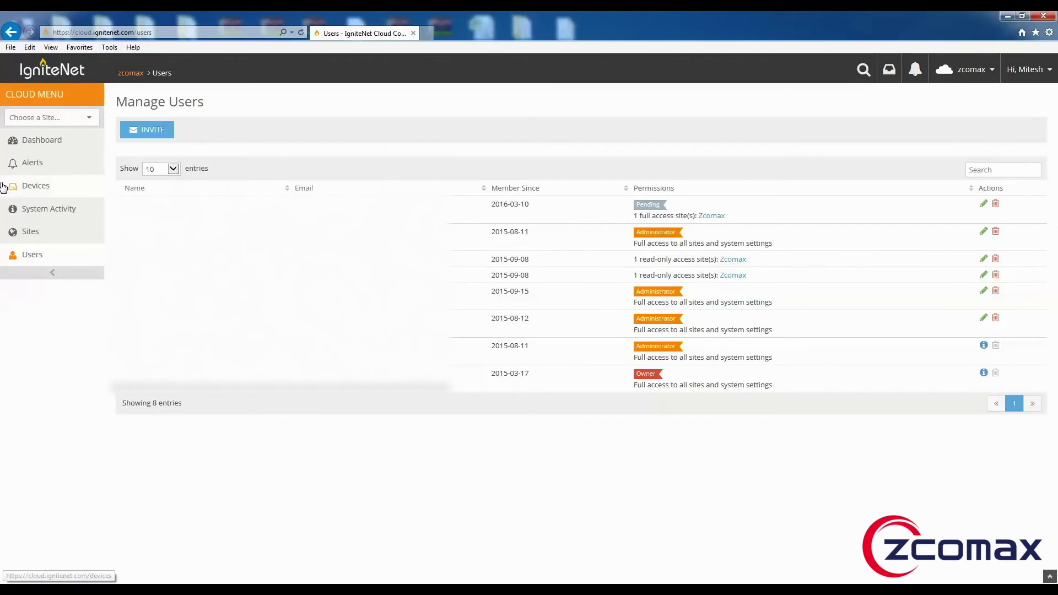
Return to the Zcomax site from the cloud level and view its Express Setup configuration.
left_click(55, 121)
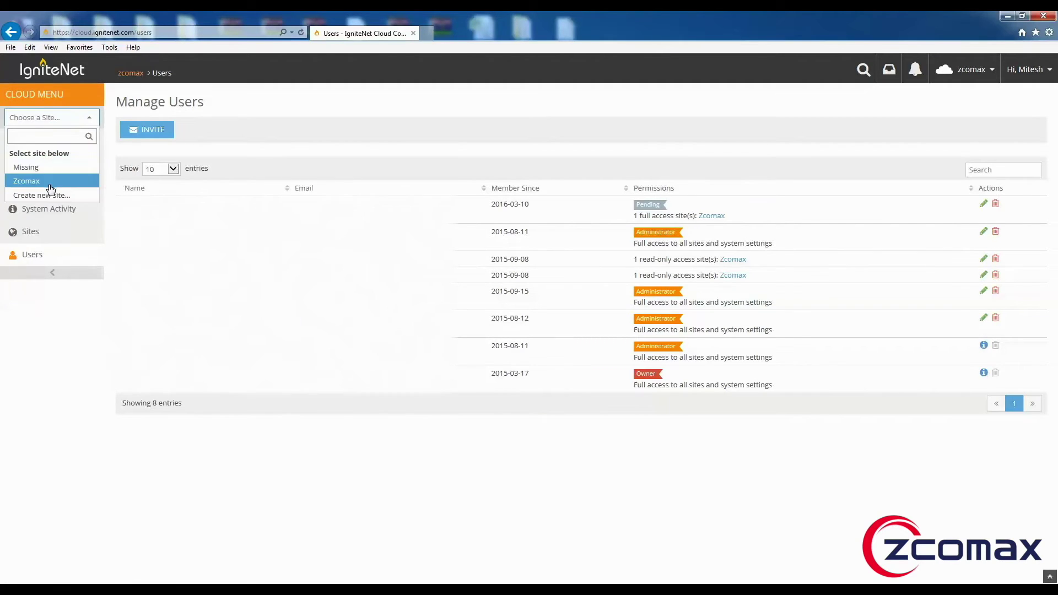
left_click(62, 165)
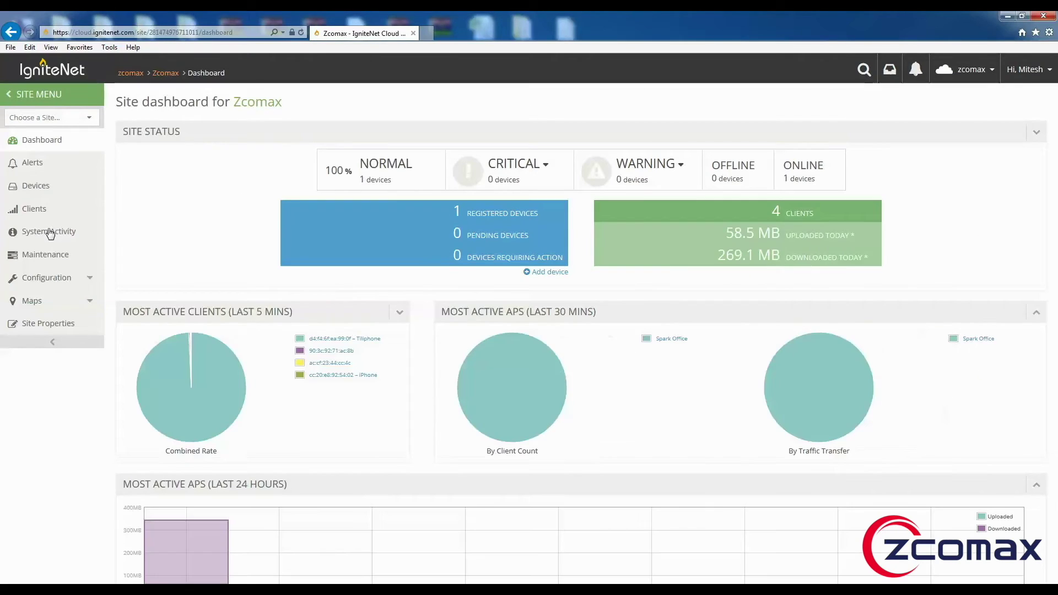
left_click(52, 278)
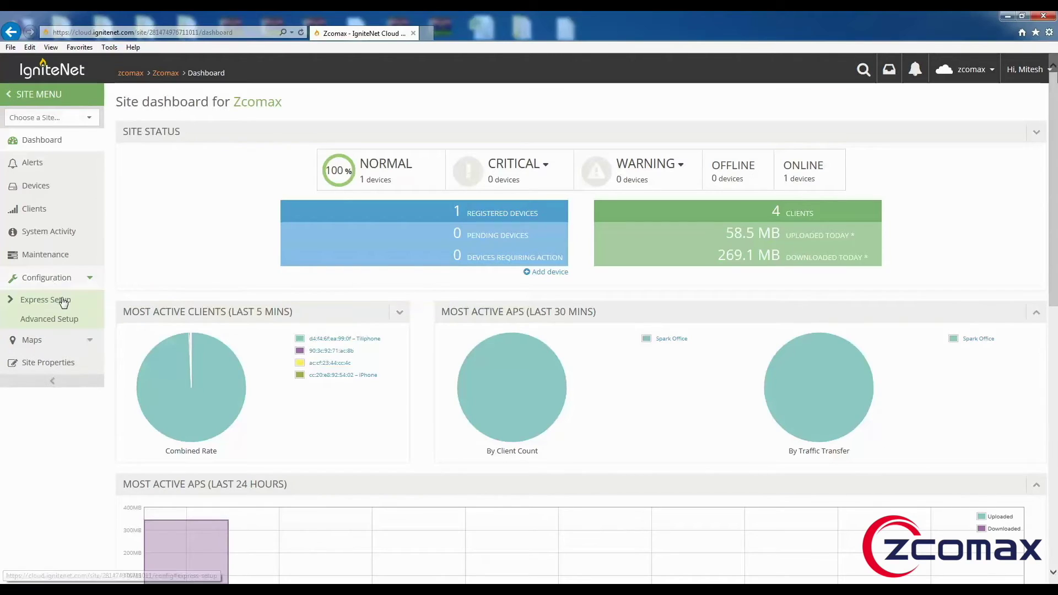
left_click(64, 301)
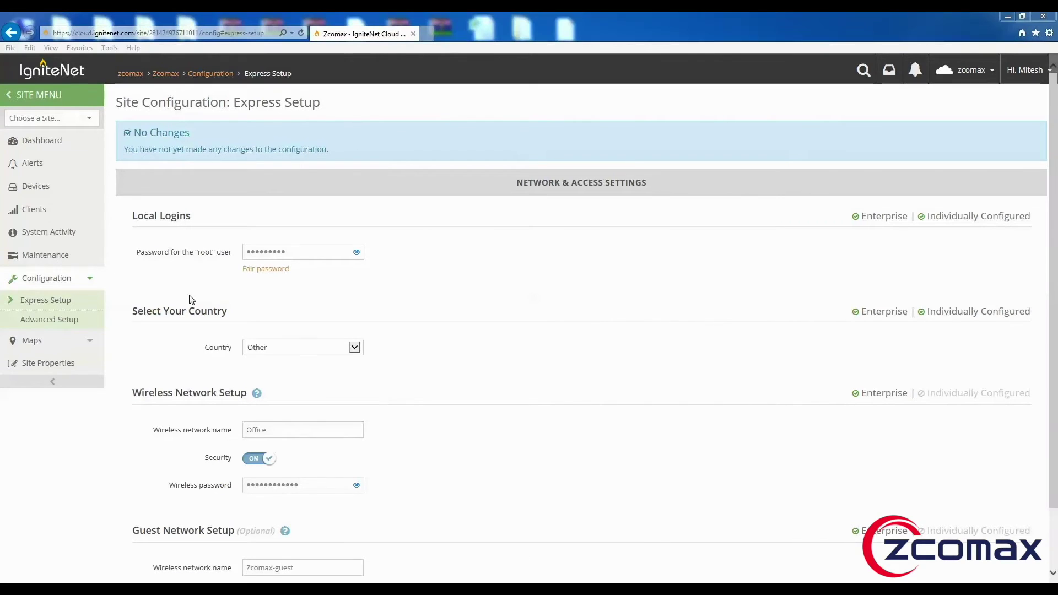
Open the site's device list and examine the Spark Office entry's status, product, firmware and registration state.
left_click(46, 190)
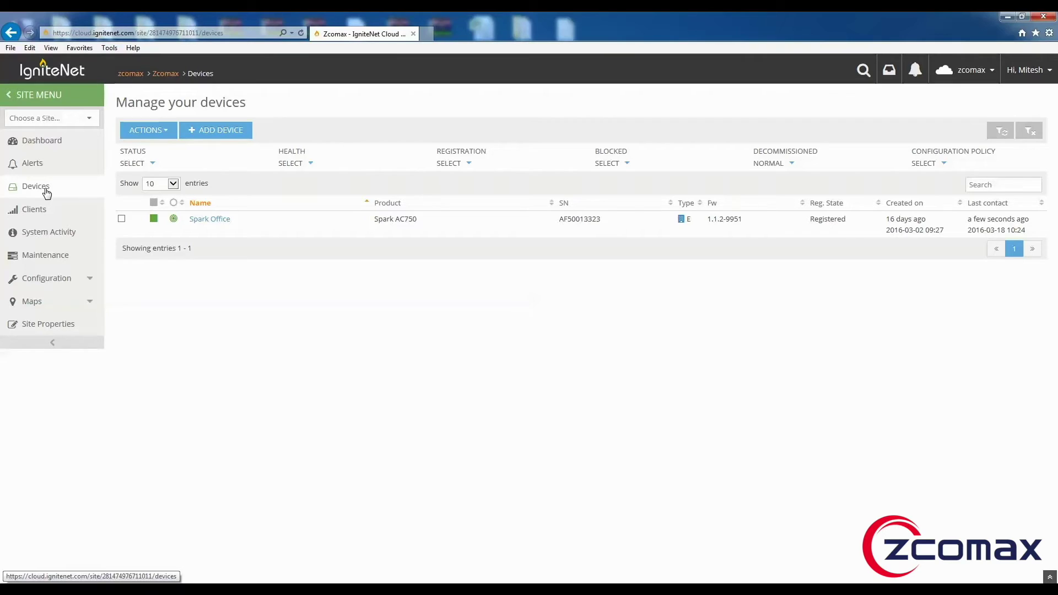
mouse_move(153, 220)
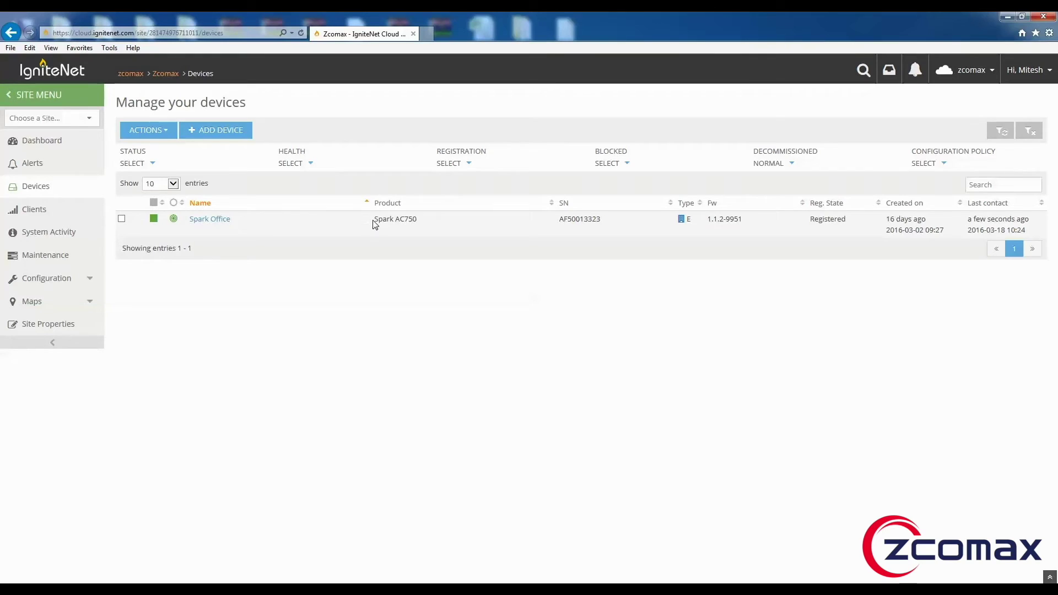
left_click_drag(428, 221, 367, 220)
left_click_drag(745, 220, 710, 224)
left_click(819, 234)
left_click_drag(852, 222, 792, 221)
left_click(845, 234)
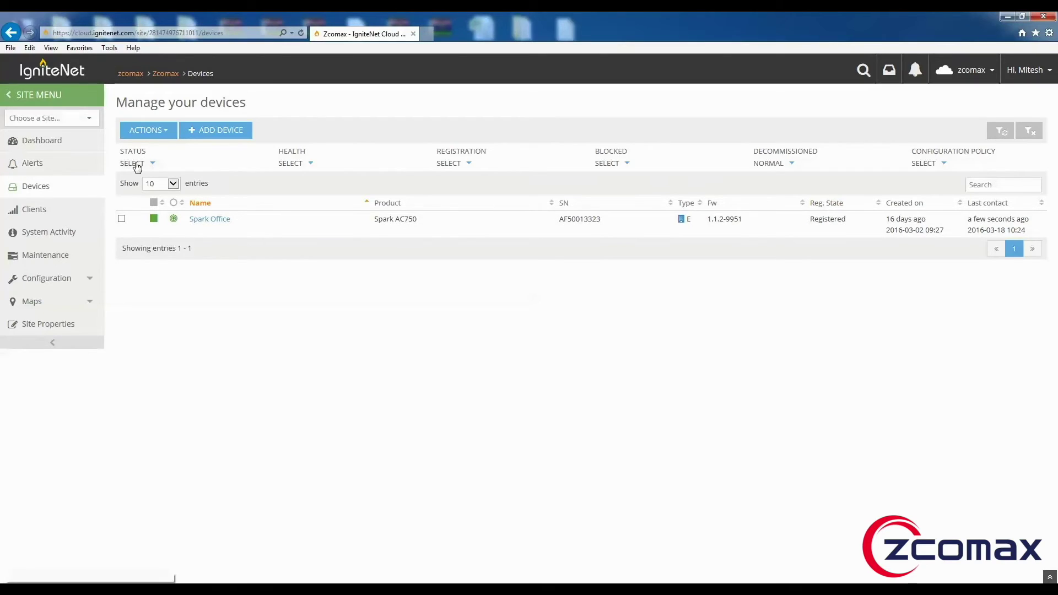
Review the device list's available actions and its status, health, registration, blocked, decommissioned and configuration policy filter options without changing them.
left_click(158, 134)
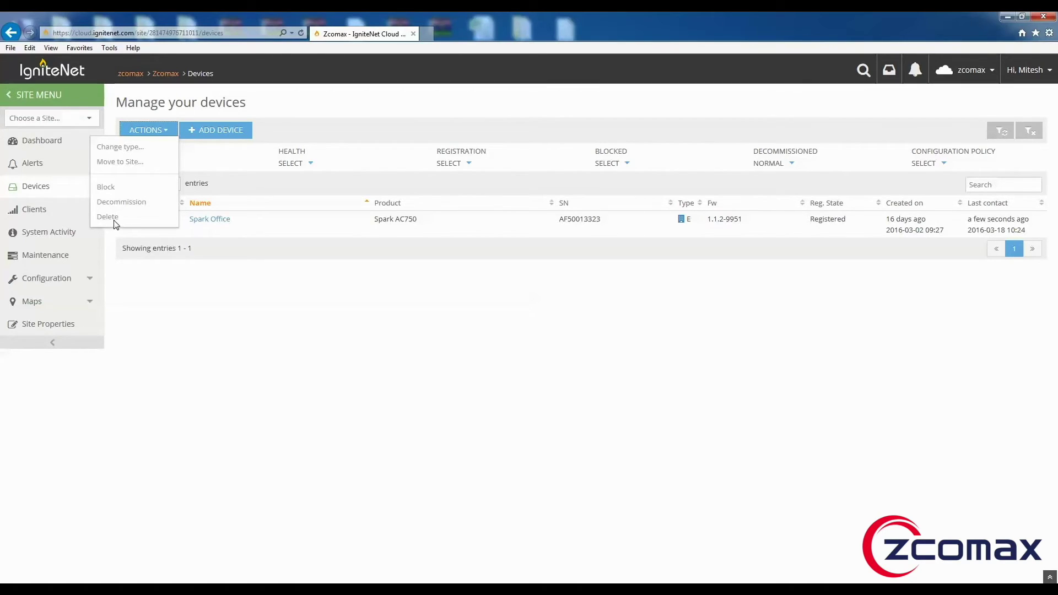
left_click(219, 151)
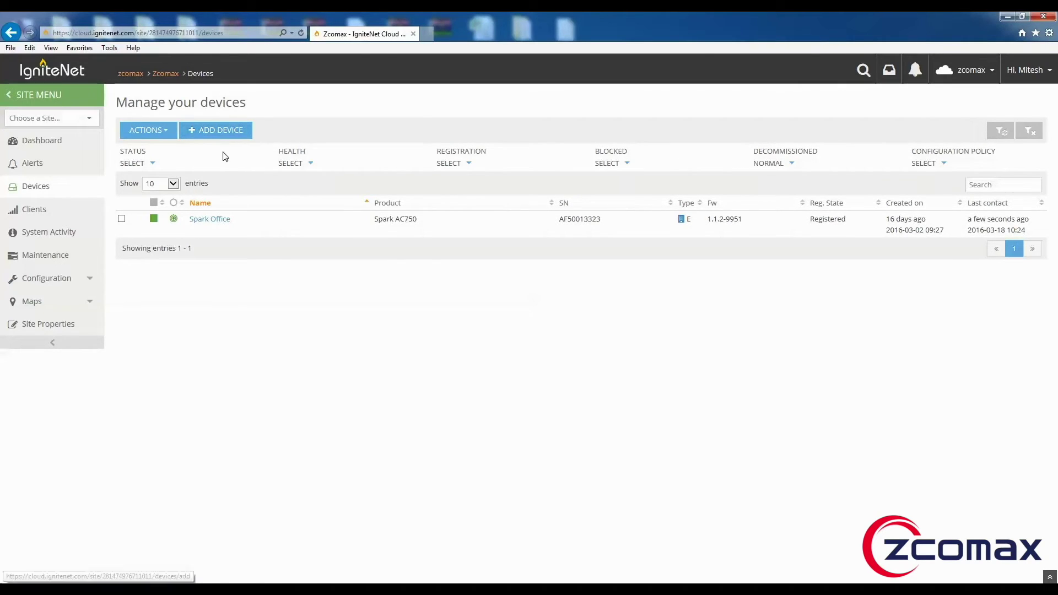
left_click(148, 166)
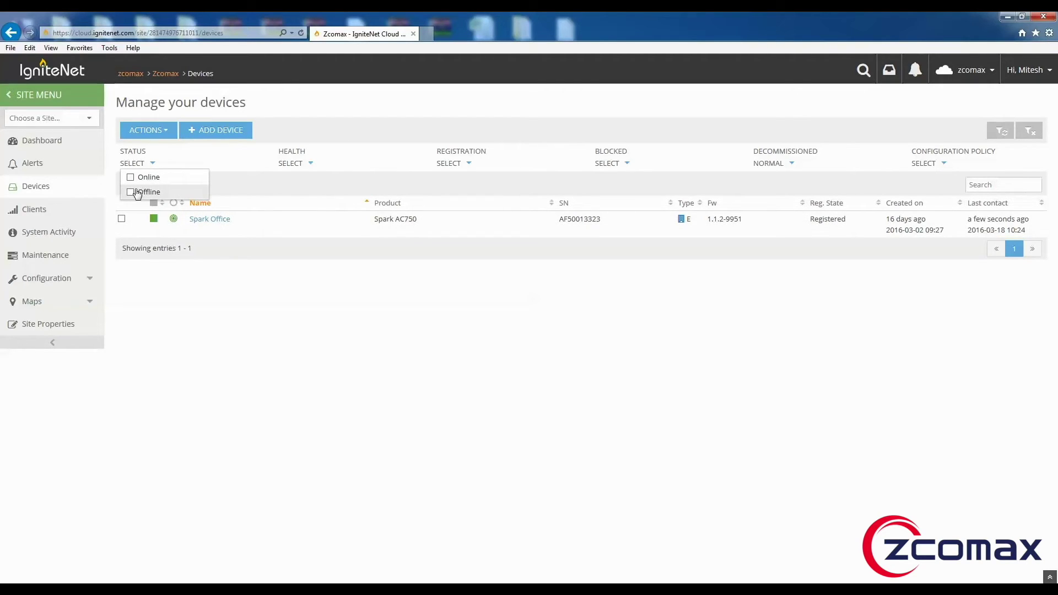
left_click(258, 157)
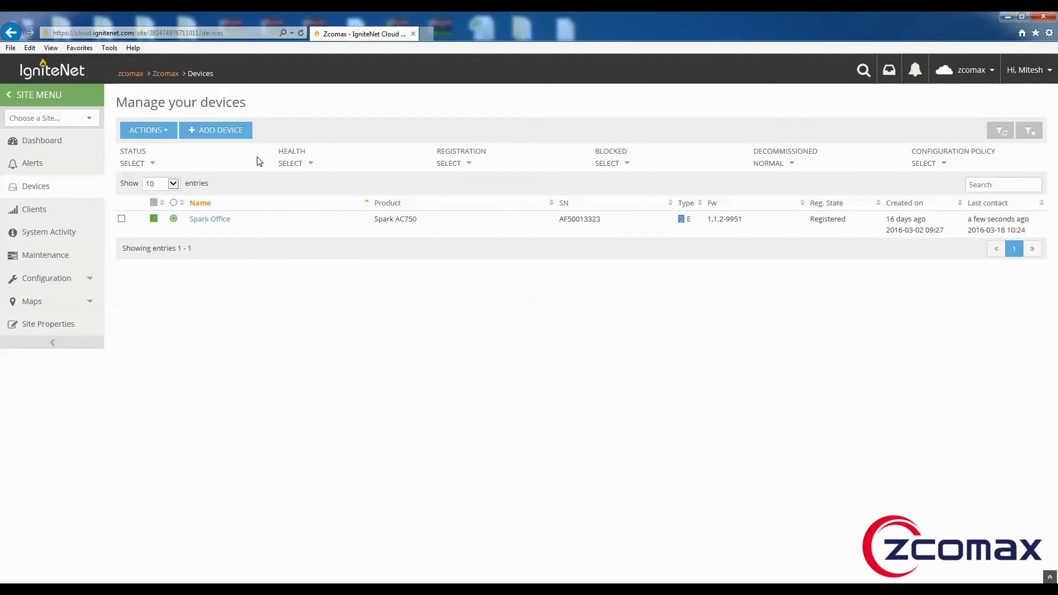
left_click(302, 165)
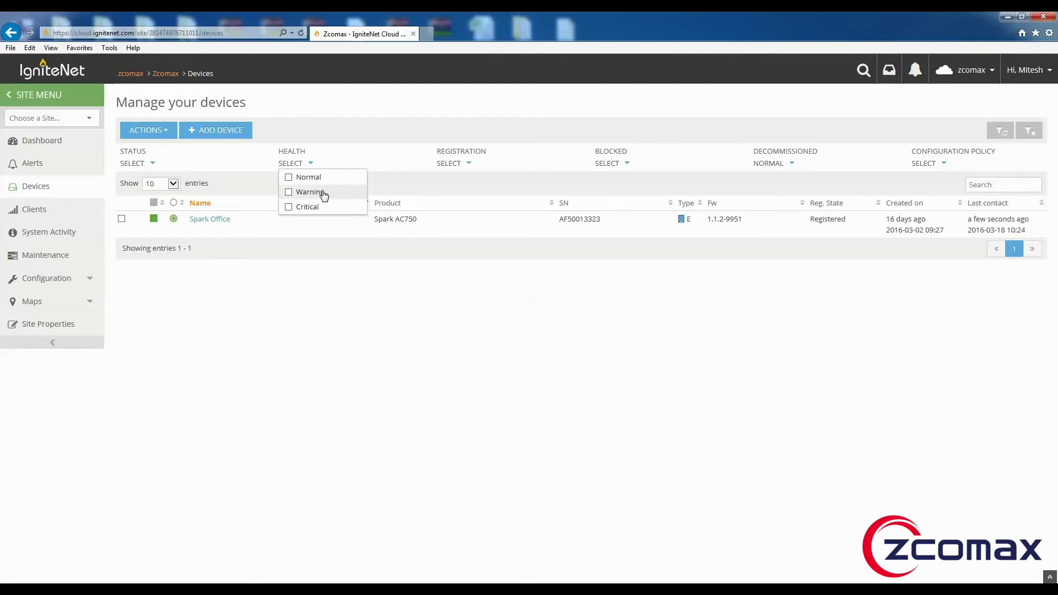
left_click(472, 164)
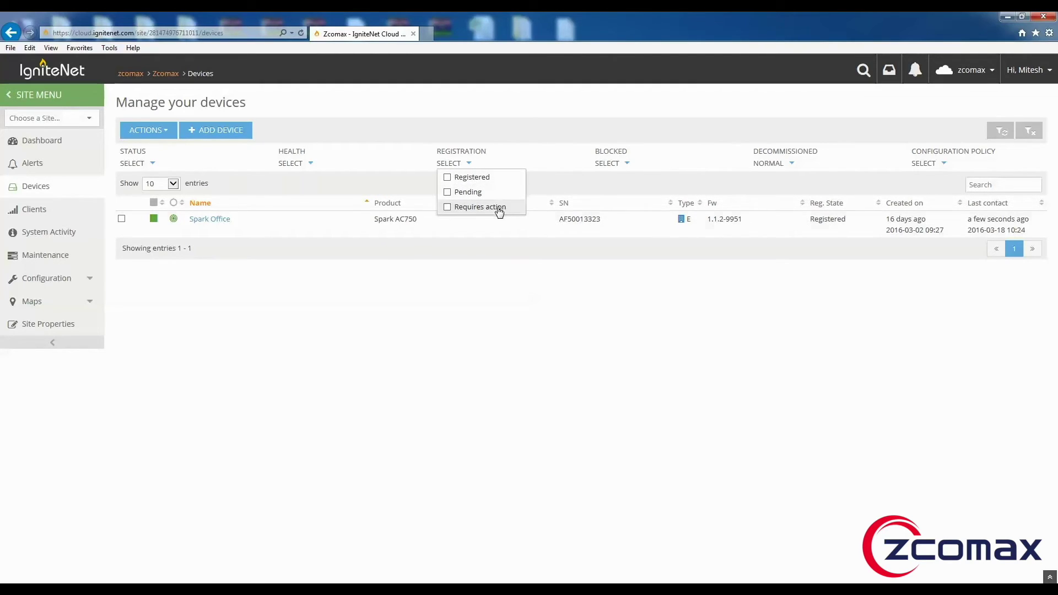
left_click(628, 163)
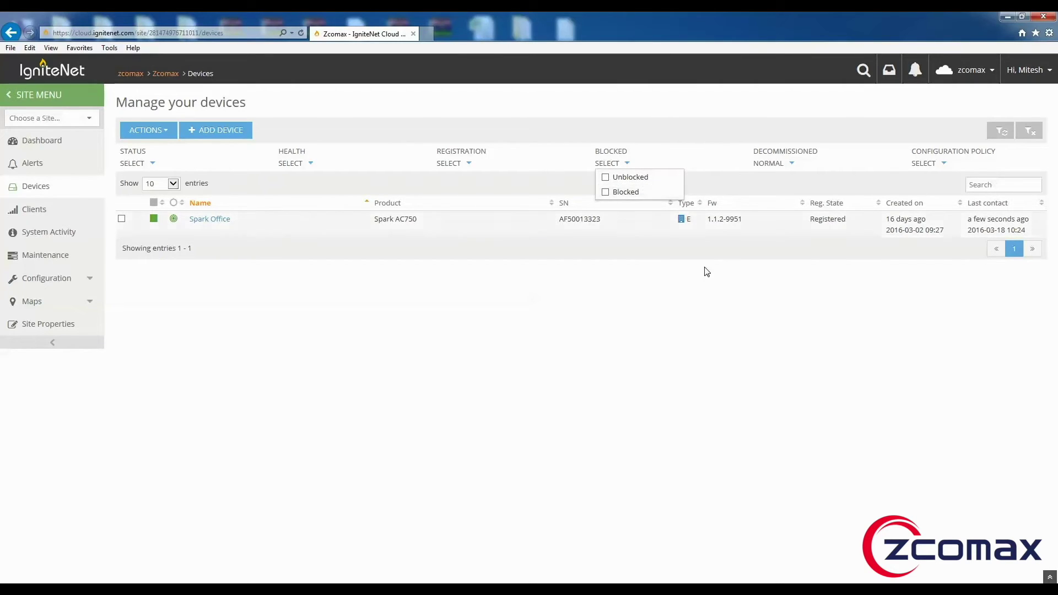
left_click(789, 163)
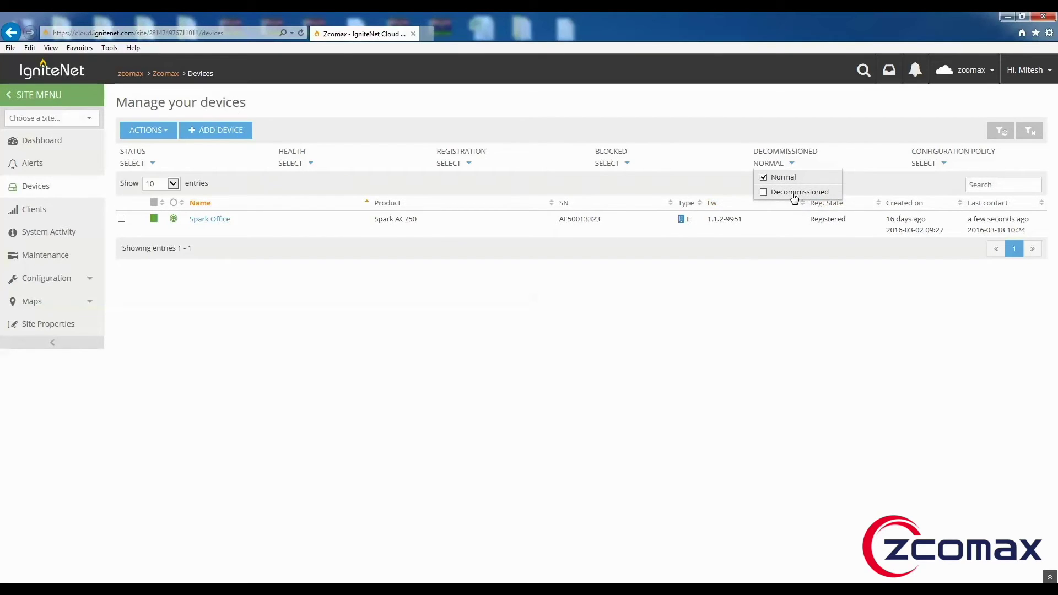
left_click(944, 164)
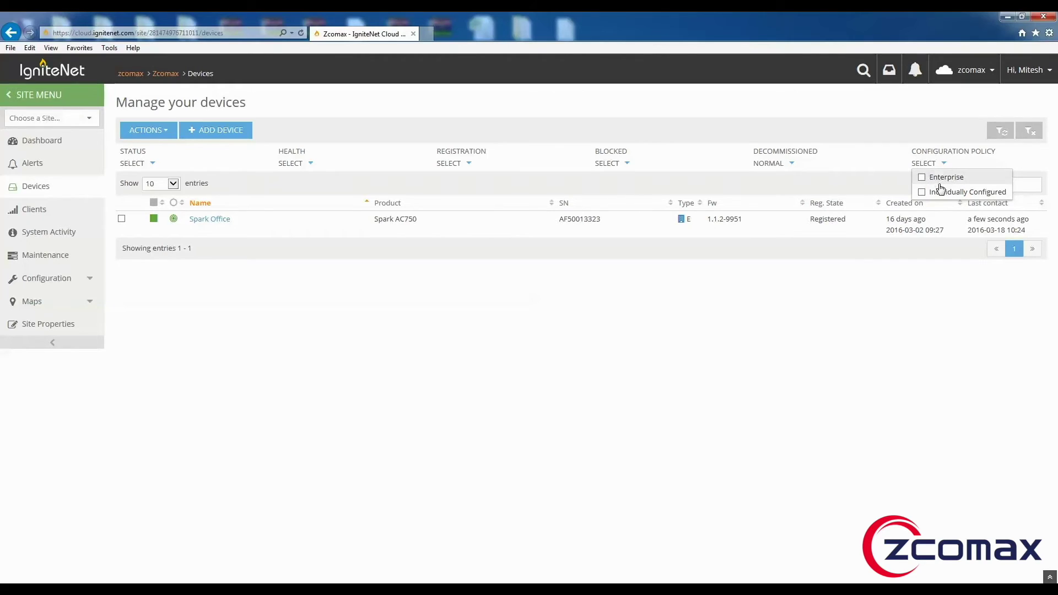
left_click(968, 170)
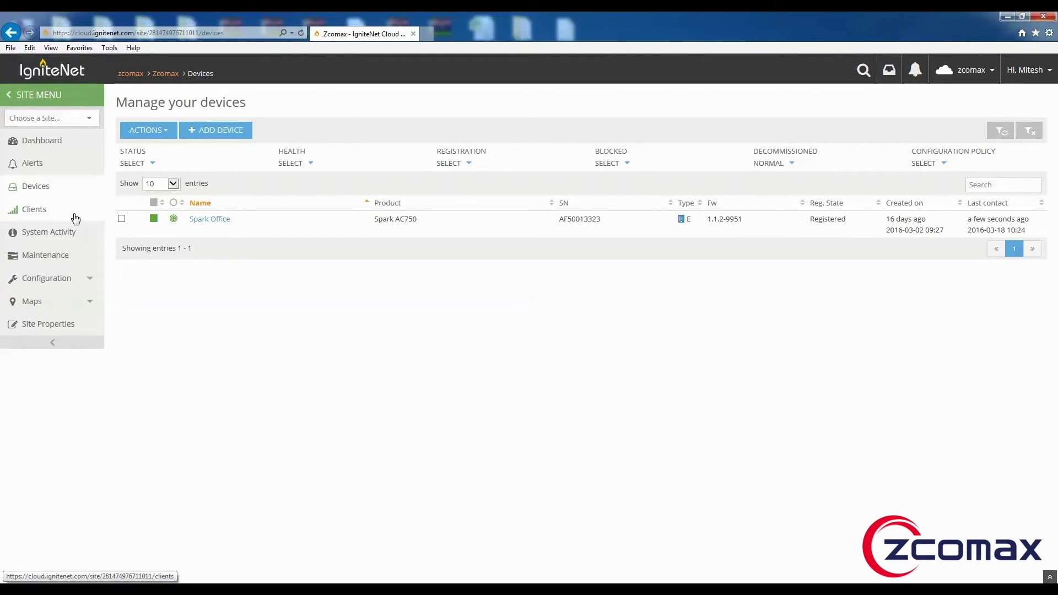
Open the Spark Office device's dashboard from the device list.
left_click(200, 221)
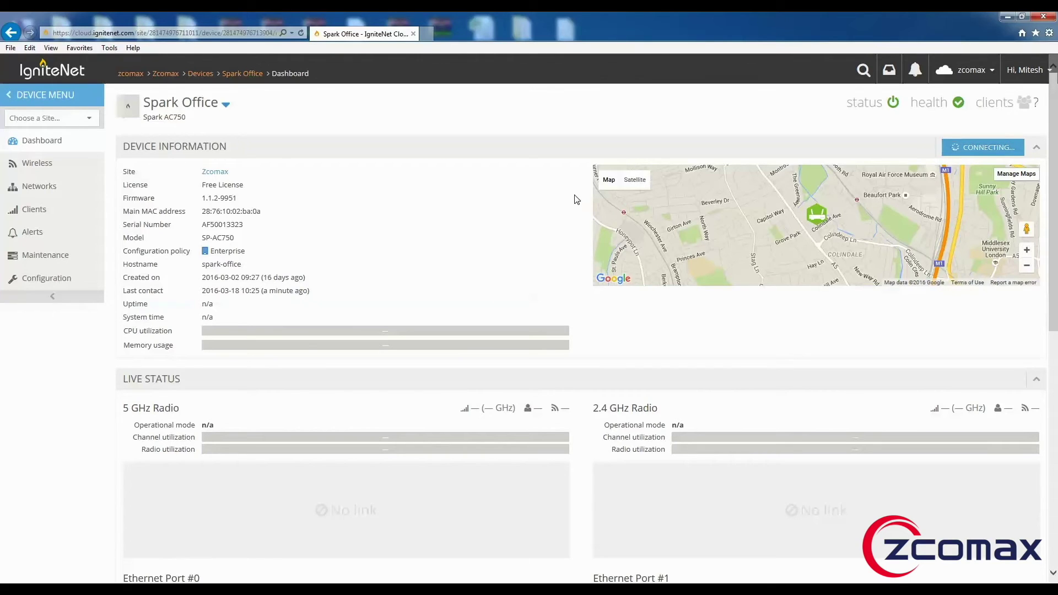
Refresh the Spark Office dashboard and review its refresh interval choices and live actions without applying any of them.
key("F5")
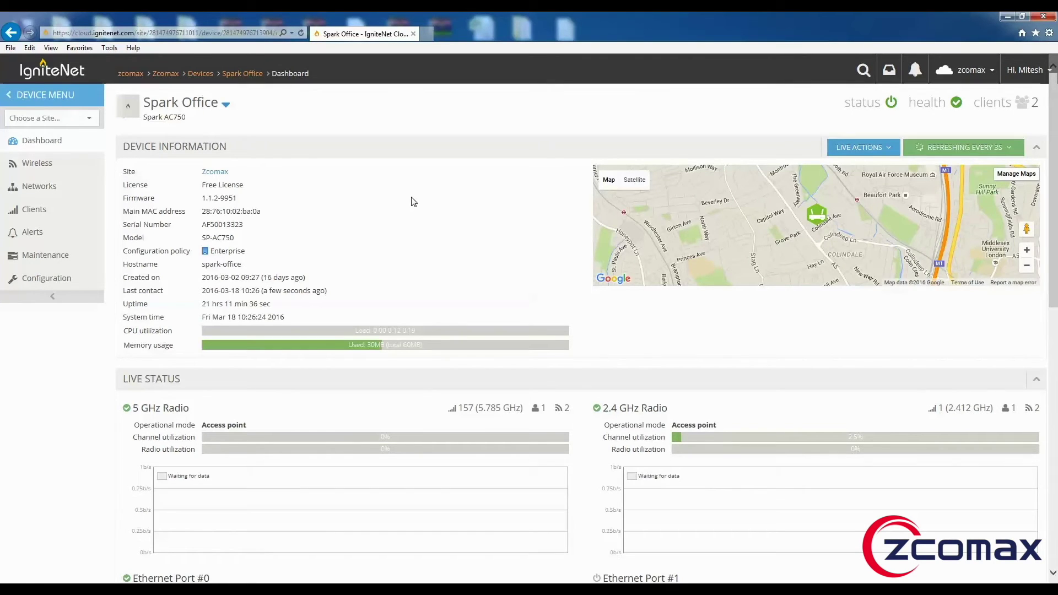
left_click(985, 153)
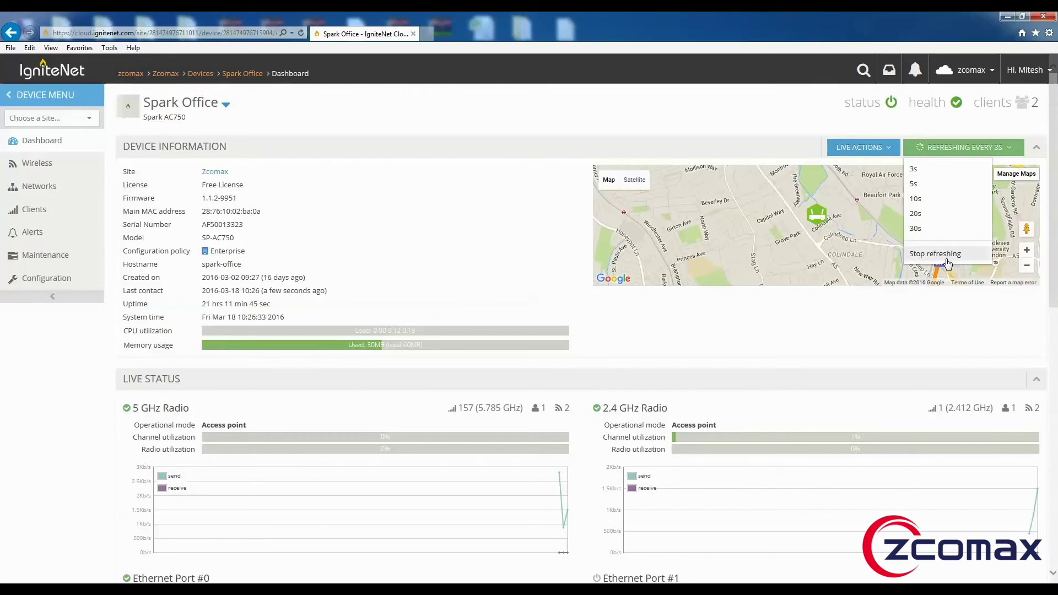
left_click(875, 315)
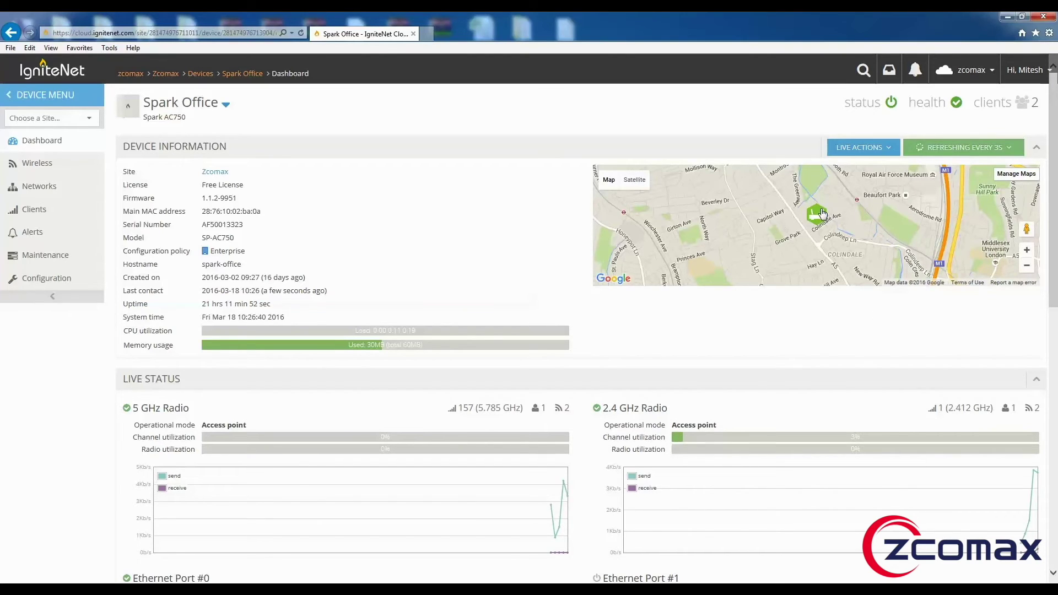
left_click(861, 154)
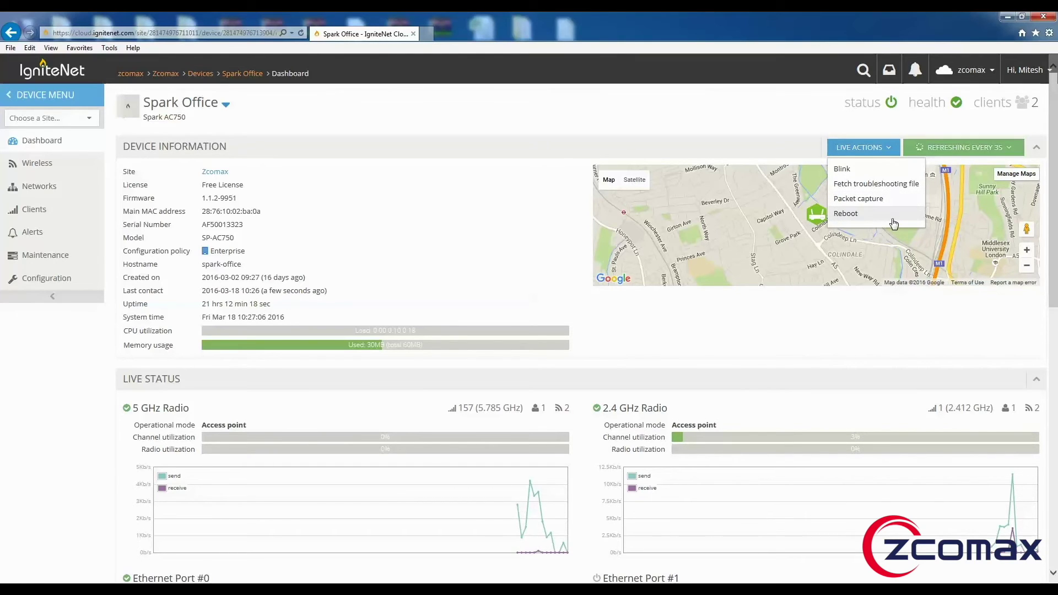
left_click(449, 263)
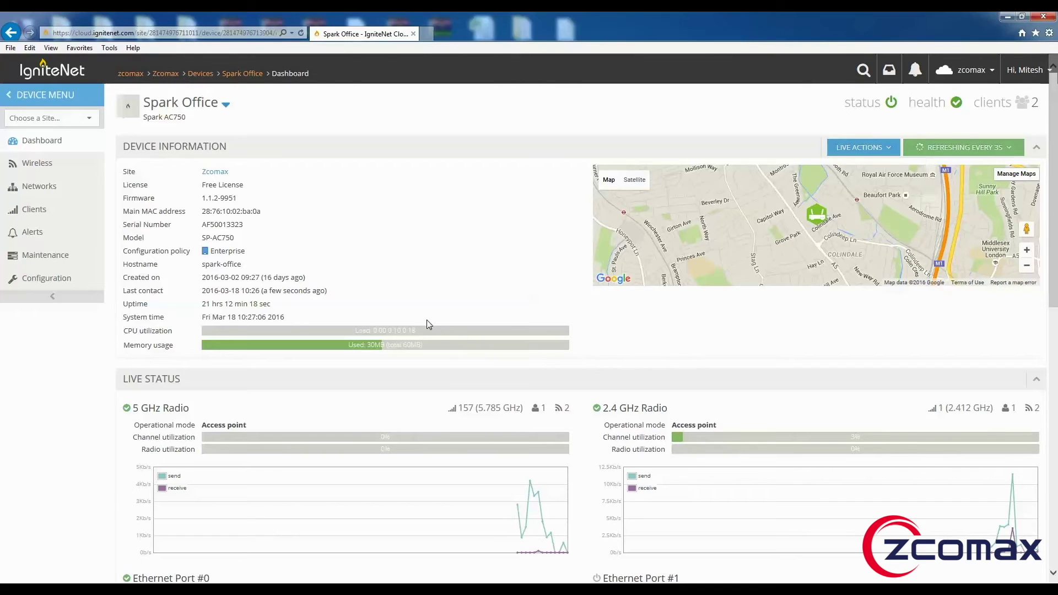
Examine the dashboard's device uptime, live radio and Ethernet port graphs, and the active clients charts and table.
scroll(278, 289, "down", 2)
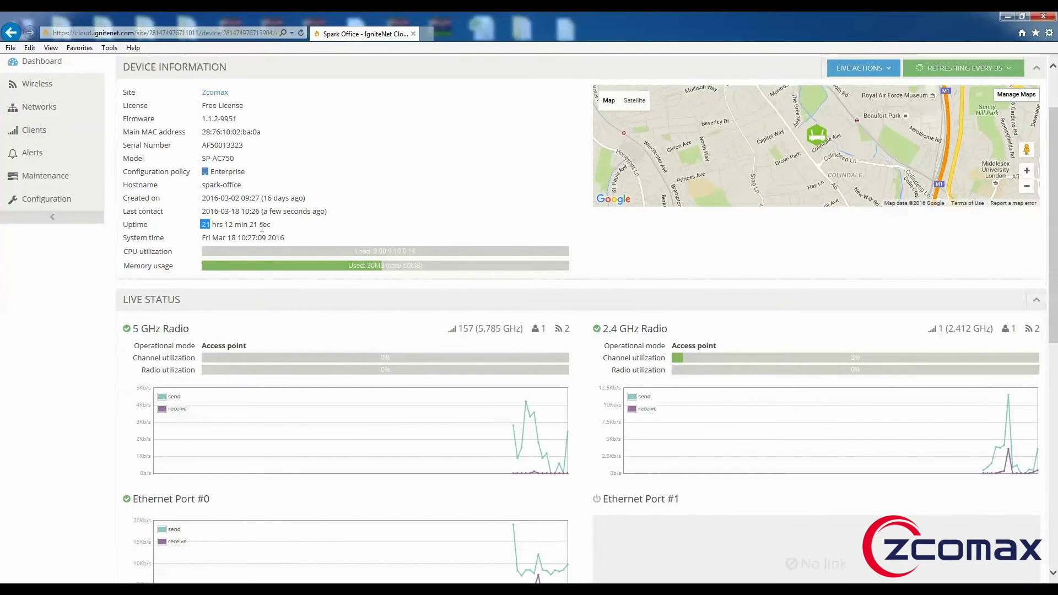
left_click_drag(201, 224, 283, 232)
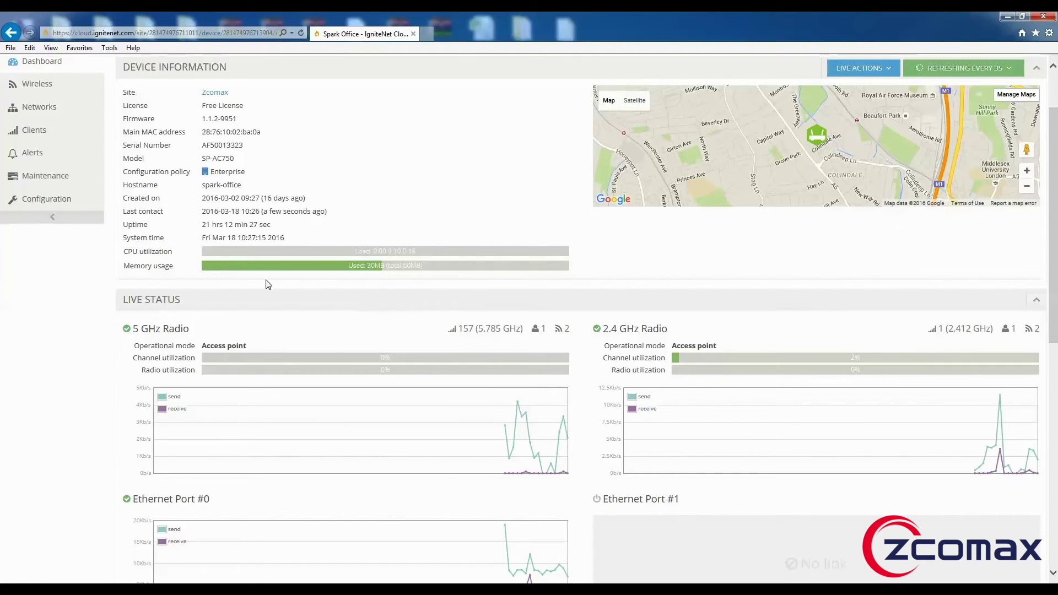
scroll(446, 308, "down", 3)
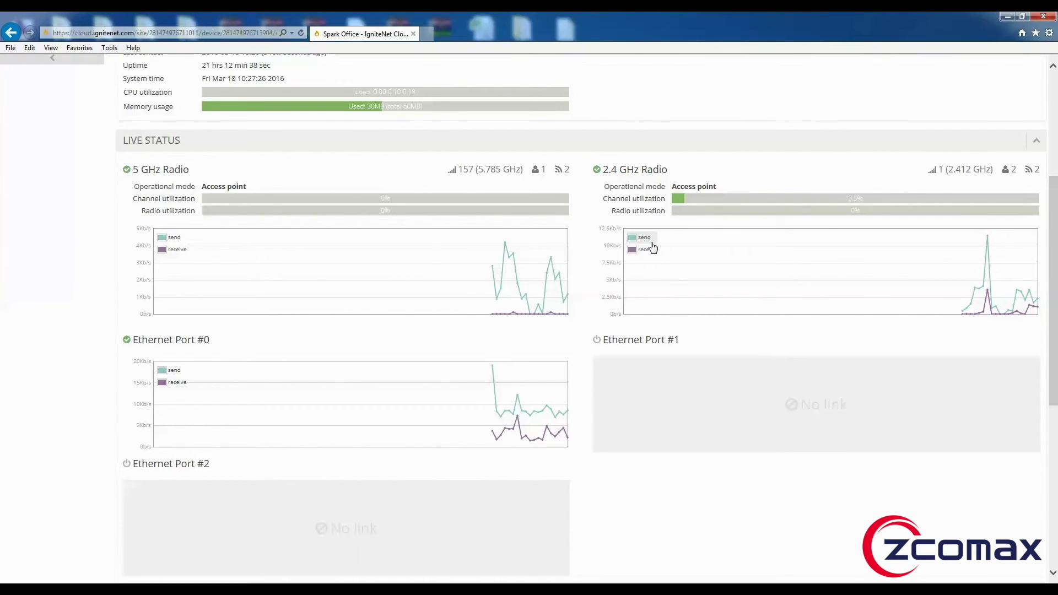
scroll(530, 290, "down", 3)
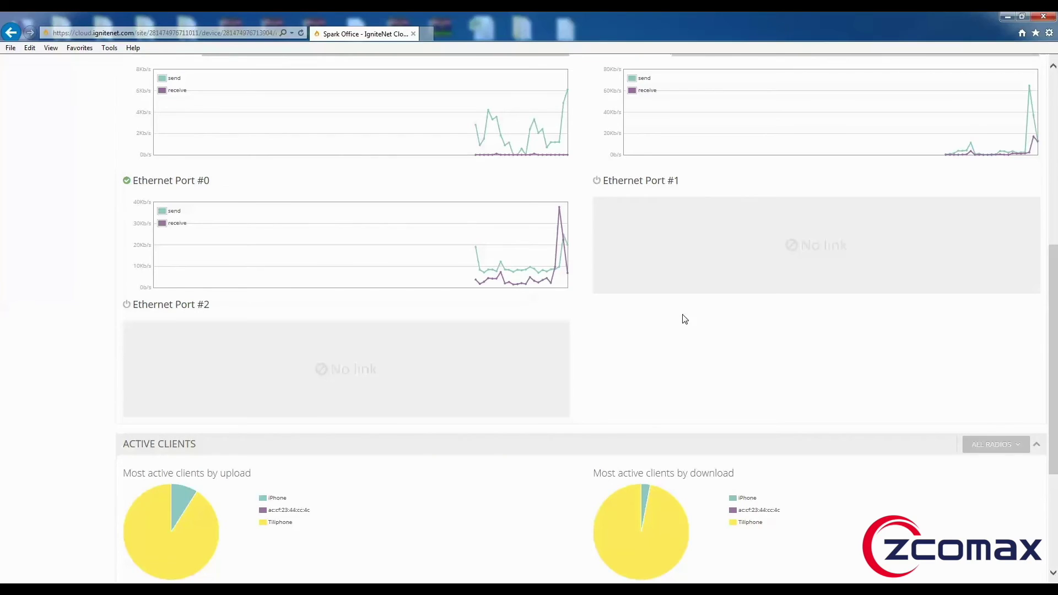
scroll(699, 307, "down", 3)
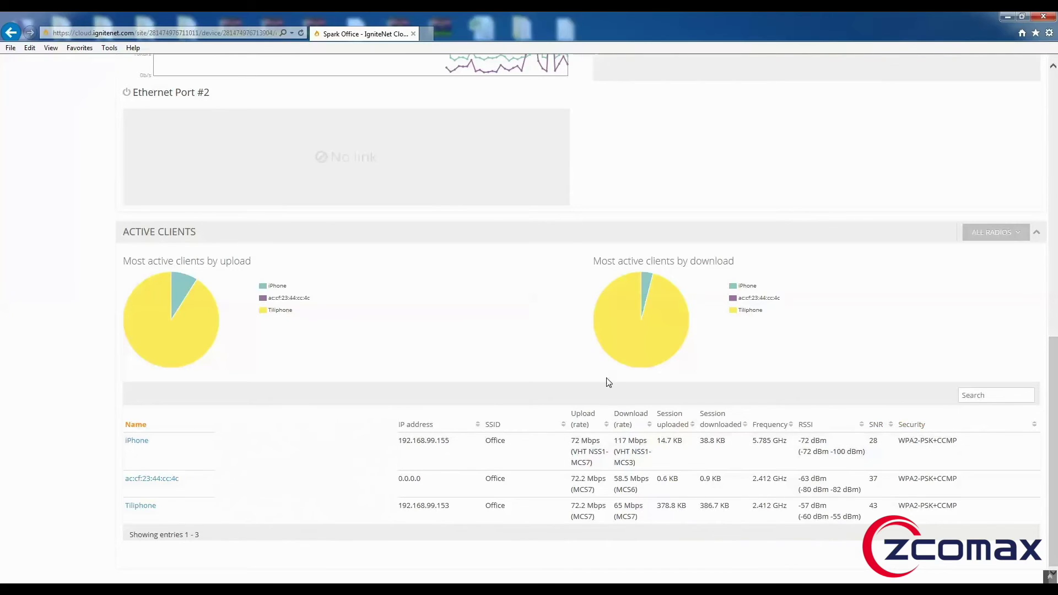
scroll(350, 236, "up", 10)
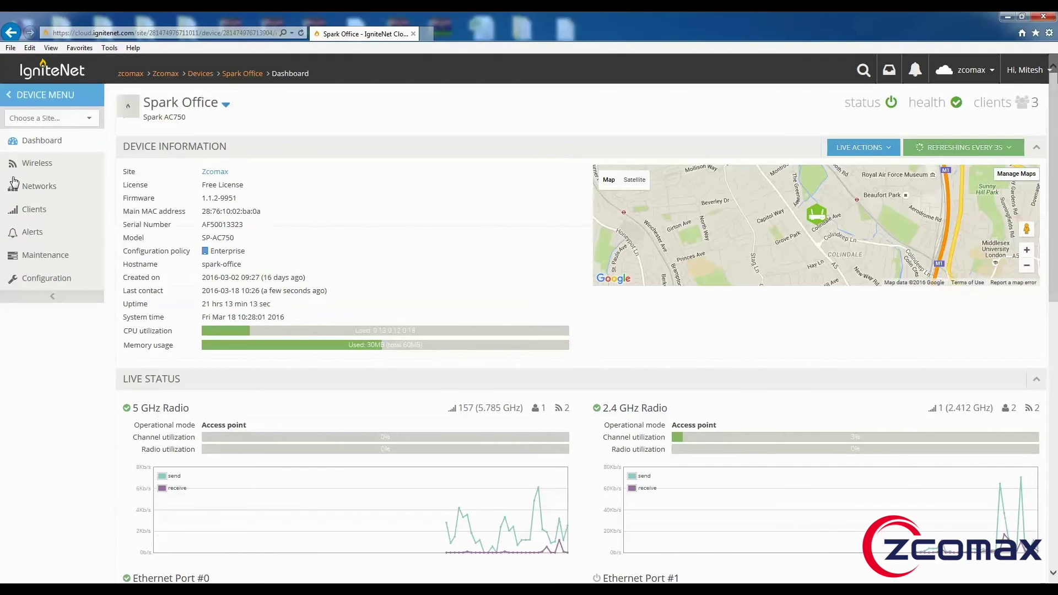
Open the device's wireless statistics and view the 5 GHz radio's traffic and utilization graphs over different periods.
left_click(26, 161)
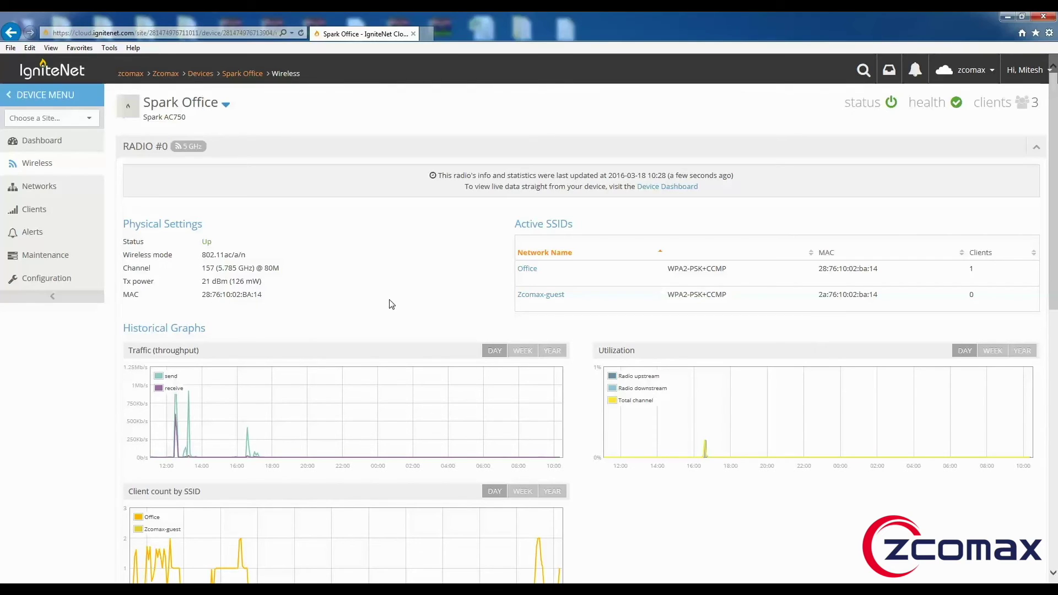
scroll(604, 330, "down", 3)
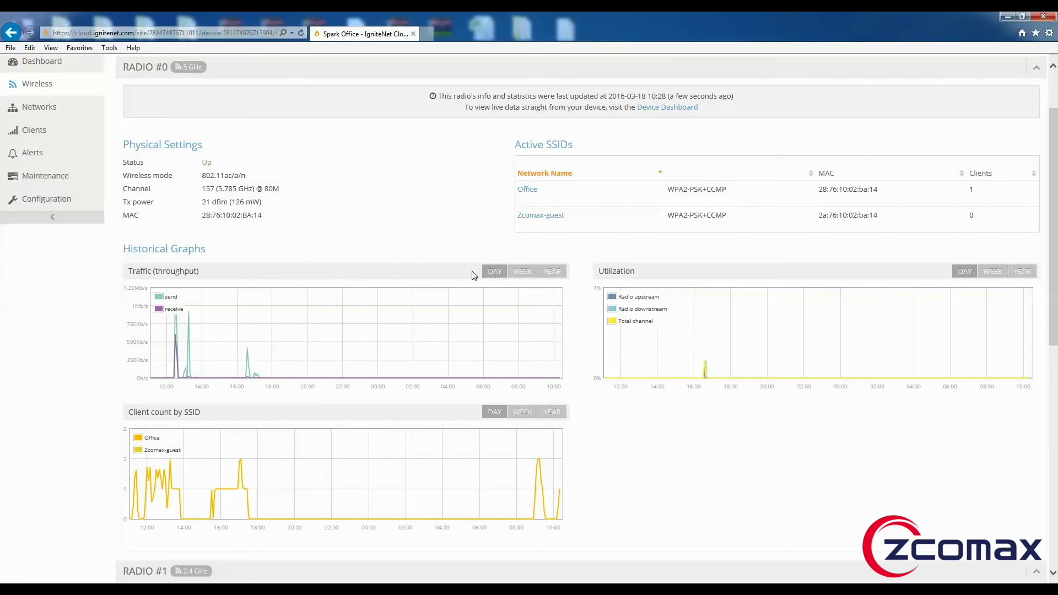
left_click(520, 273)
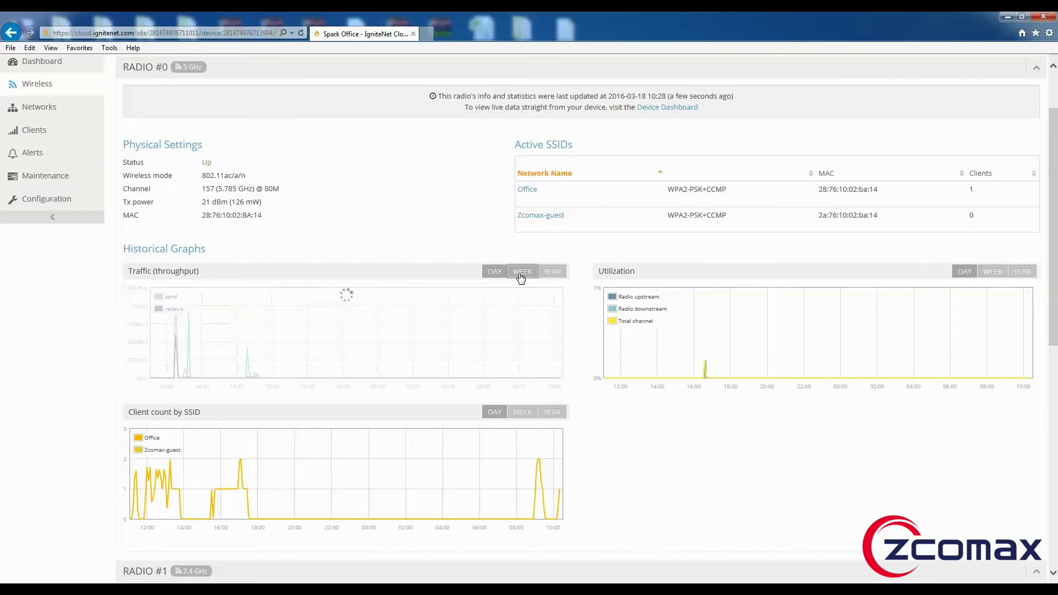
left_click(550, 272)
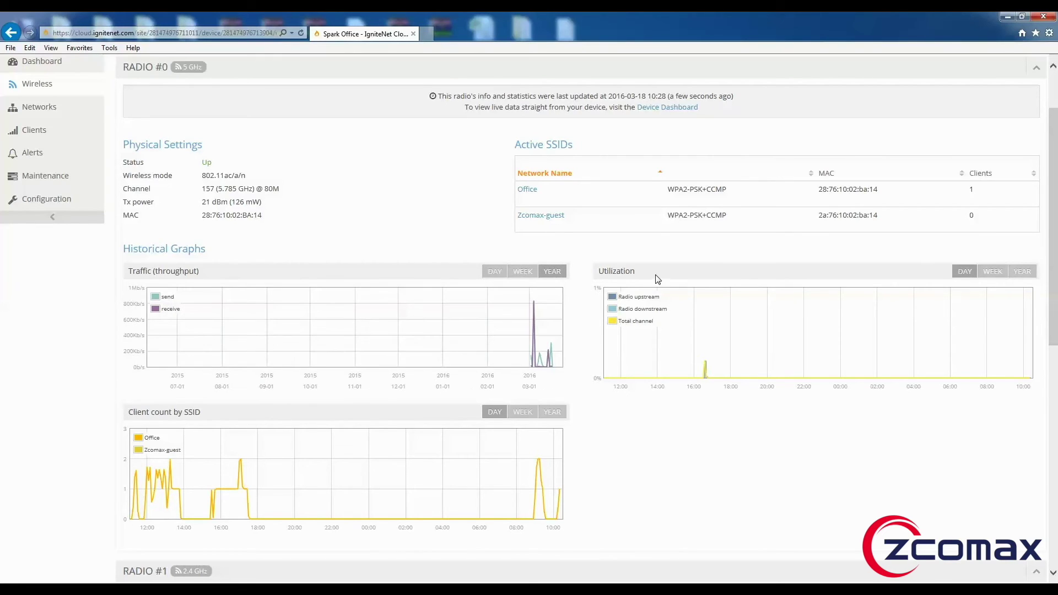
left_click(995, 272)
left_click(1022, 272)
left_click(964, 272)
Examine the 5 GHz client count graph and the 2.4 GHz radio's physical settings, active SSIDs and historical graphs.
scroll(572, 366, "down", 3)
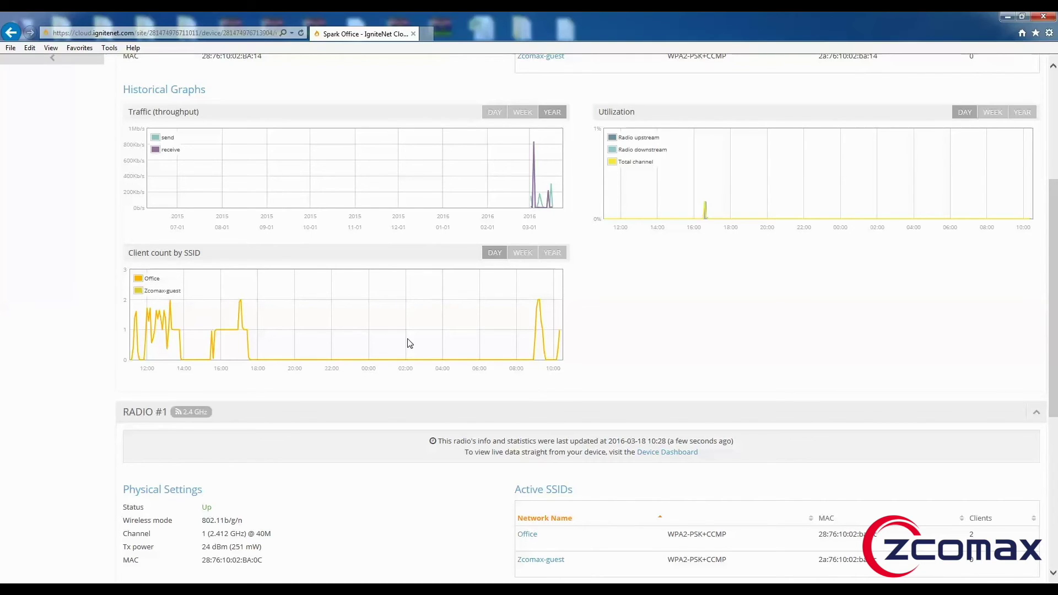
scroll(409, 343, "down", 3)
scroll(298, 371, "down", 3)
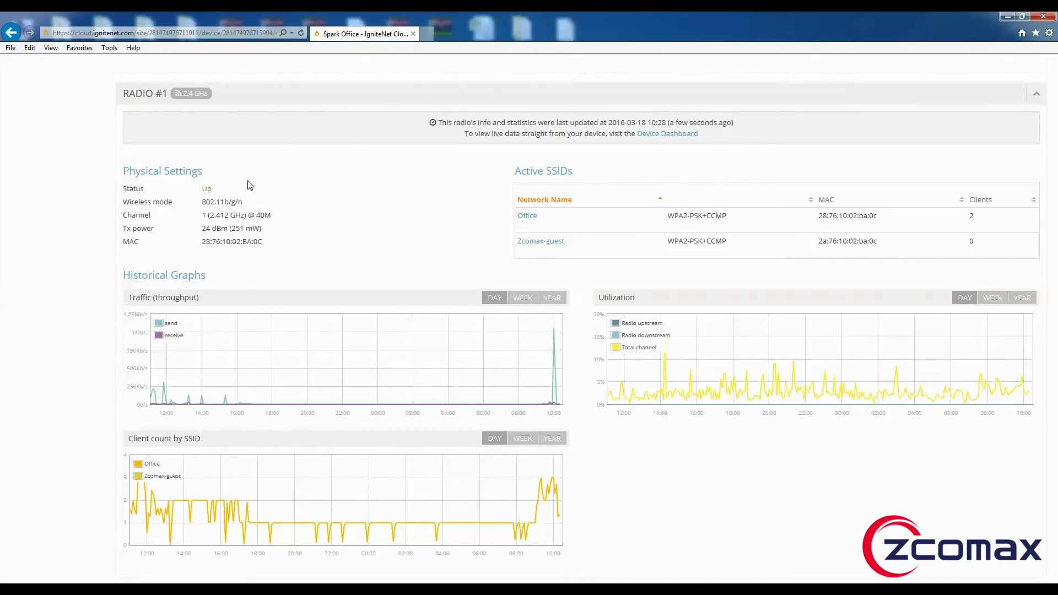
scroll(421, 349, "up", 10)
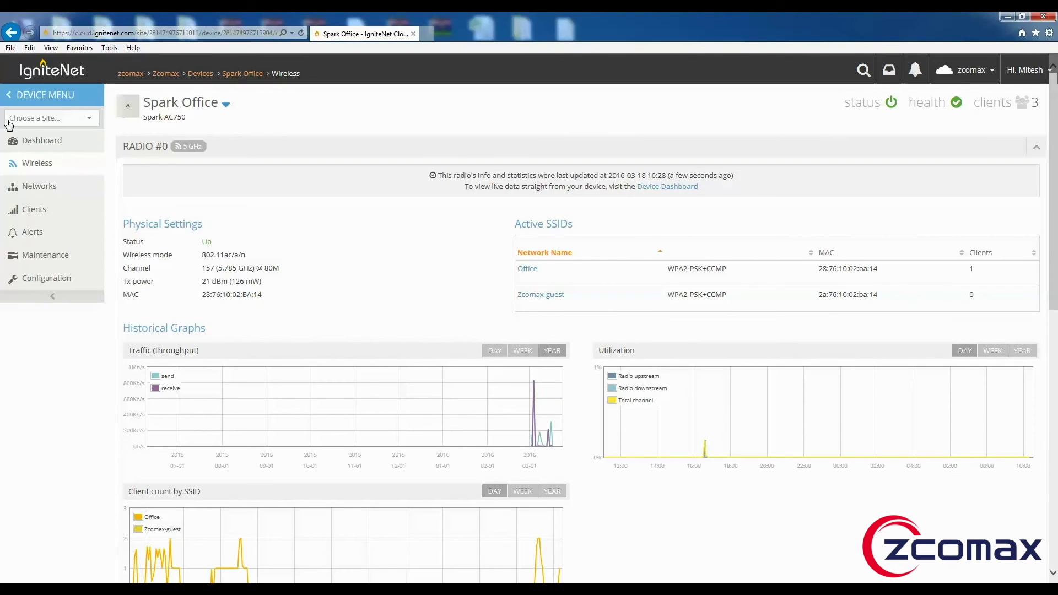
Open the device's network details and examine the Internet (WAN) network's IP address and address type.
left_click(68, 194)
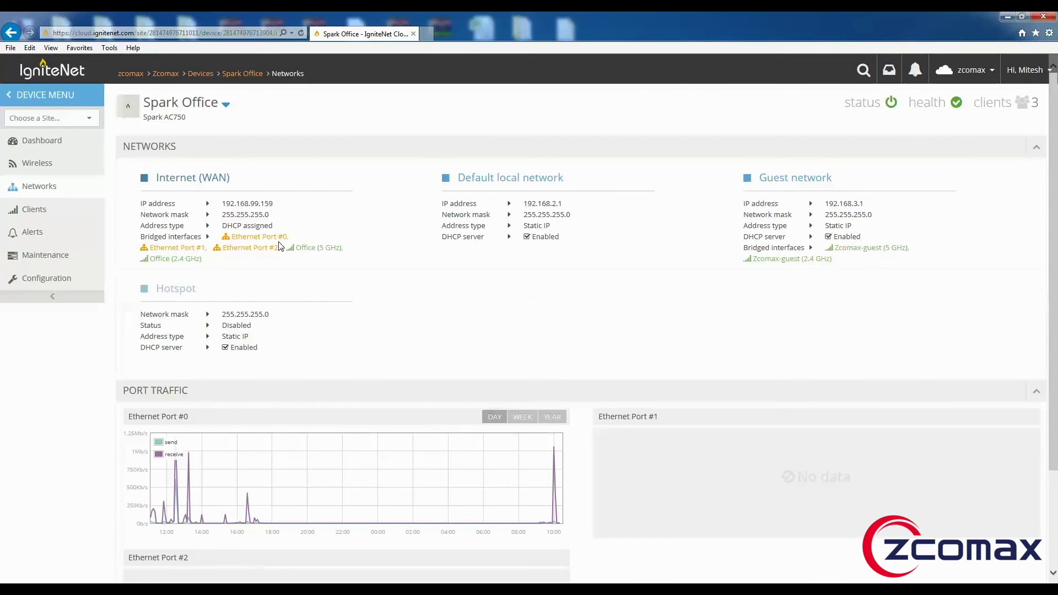
left_click_drag(232, 177, 156, 180)
left_click_drag(292, 204, 221, 211)
left_click(275, 208)
left_click_drag(276, 228, 223, 227)
left_click(371, 248)
Examine the IP addresses of the default local network and the guest network.
left_click_drag(563, 177, 458, 177)
left_click(591, 212)
left_click_drag(562, 203, 521, 205)
left_click(647, 249)
left_click_drag(832, 177, 741, 181)
left_click(861, 215)
left_click_drag(871, 206, 823, 202)
left_click(883, 222)
left_click_drag(838, 183, 743, 180)
left_click(744, 181)
Examine the Hotspot network's details and the traffic graphs of the Ethernet ports.
scroll(252, 237, "down", 1)
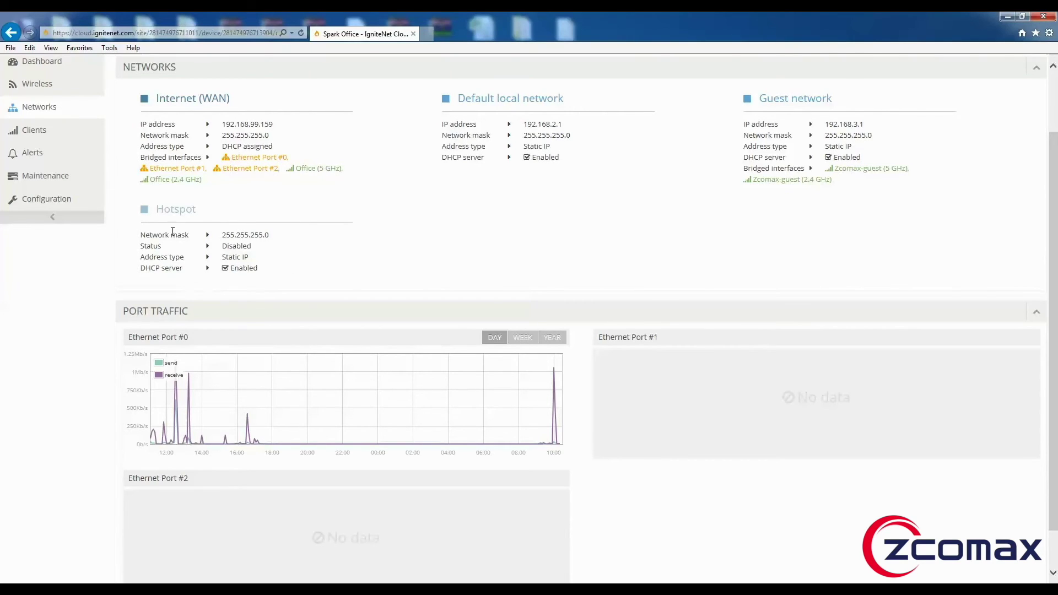
scroll(437, 229, "down", 1)
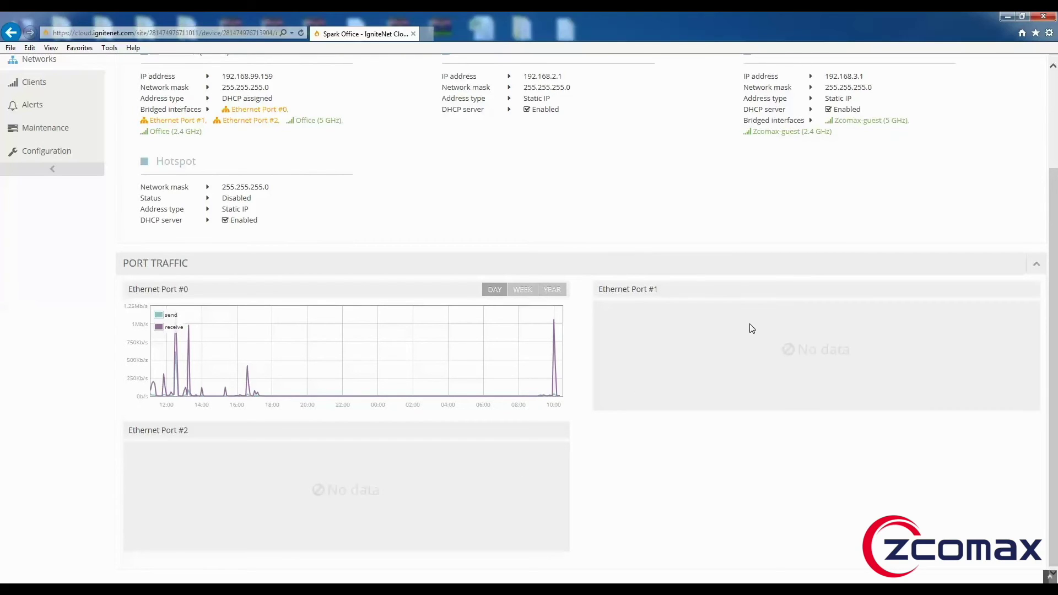
scroll(214, 372, "up", 3)
View the device's client list, and review the severity, date range, active and cleared filters of its alerts without changing them.
left_click(66, 215)
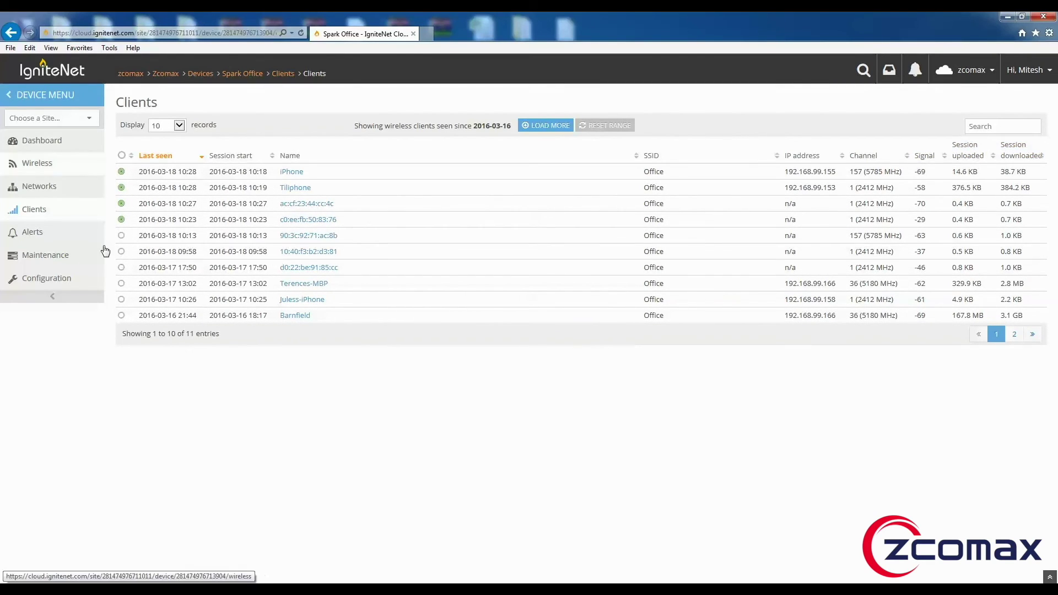
left_click(42, 236)
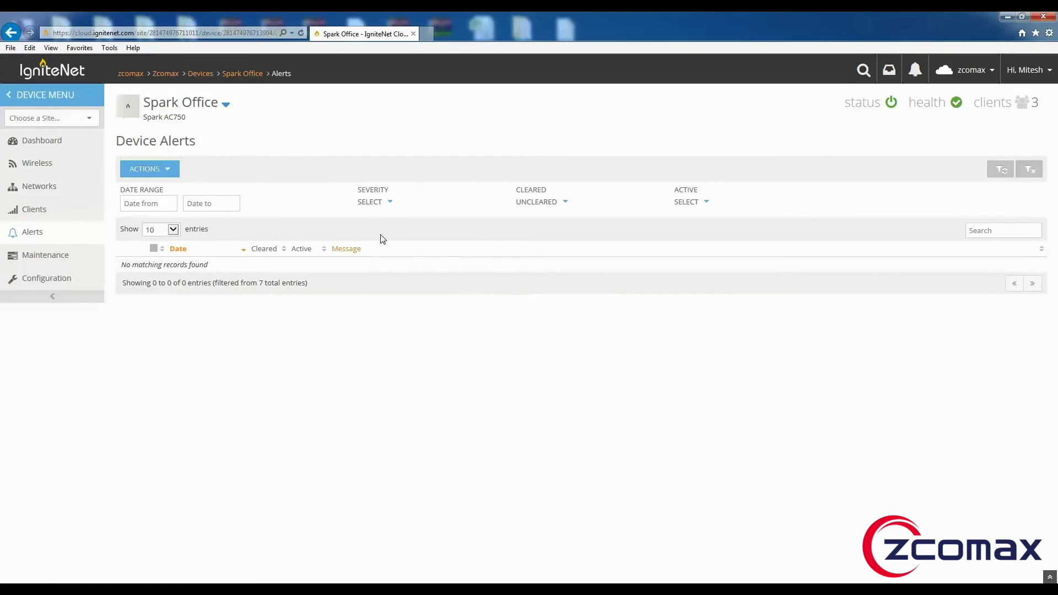
left_click(369, 203)
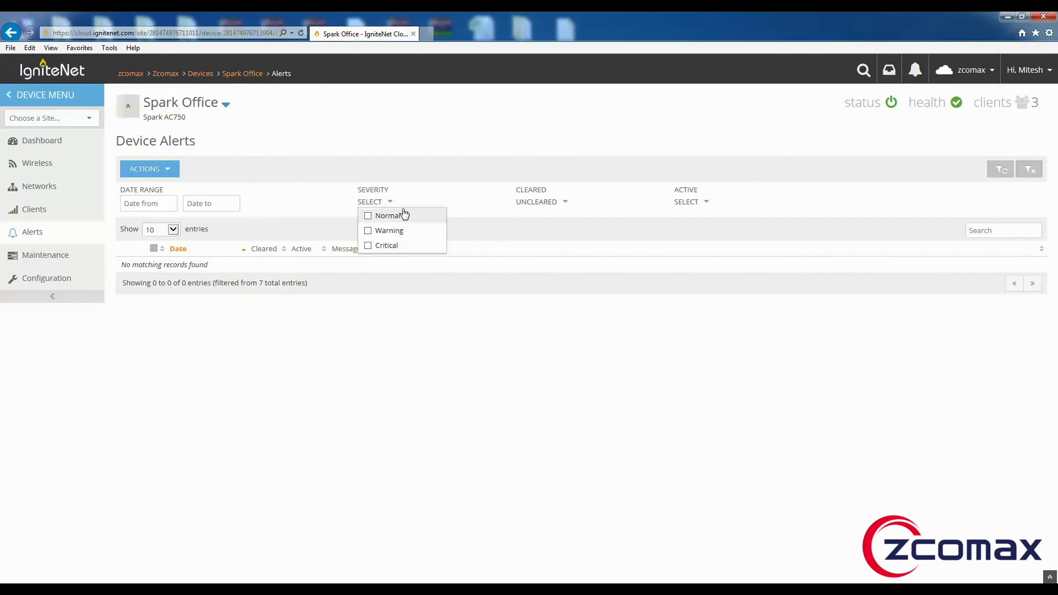
left_click(162, 212)
left_click(169, 204)
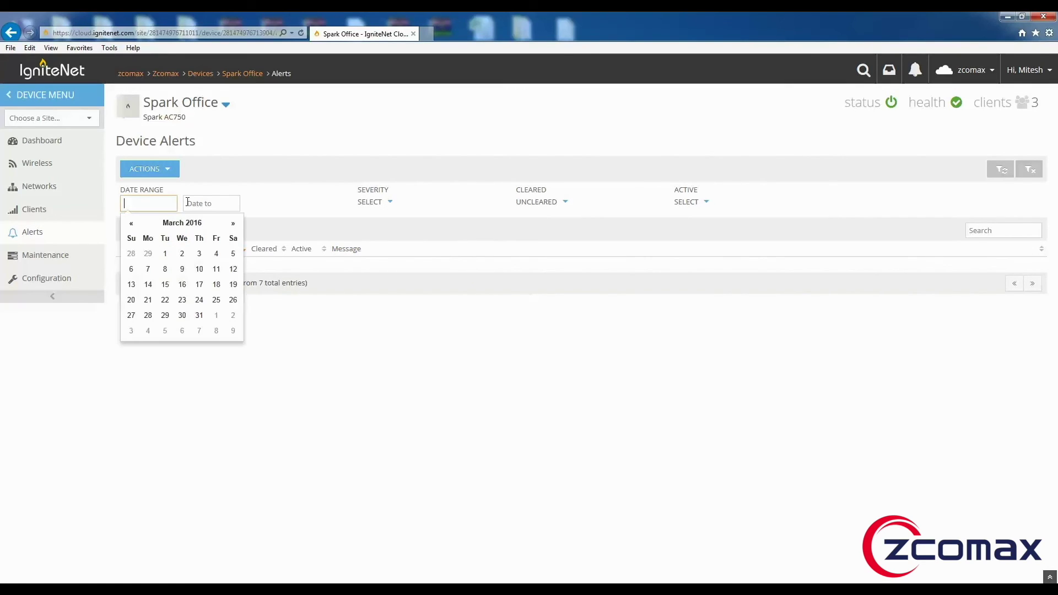
left_click(485, 274)
left_click(697, 203)
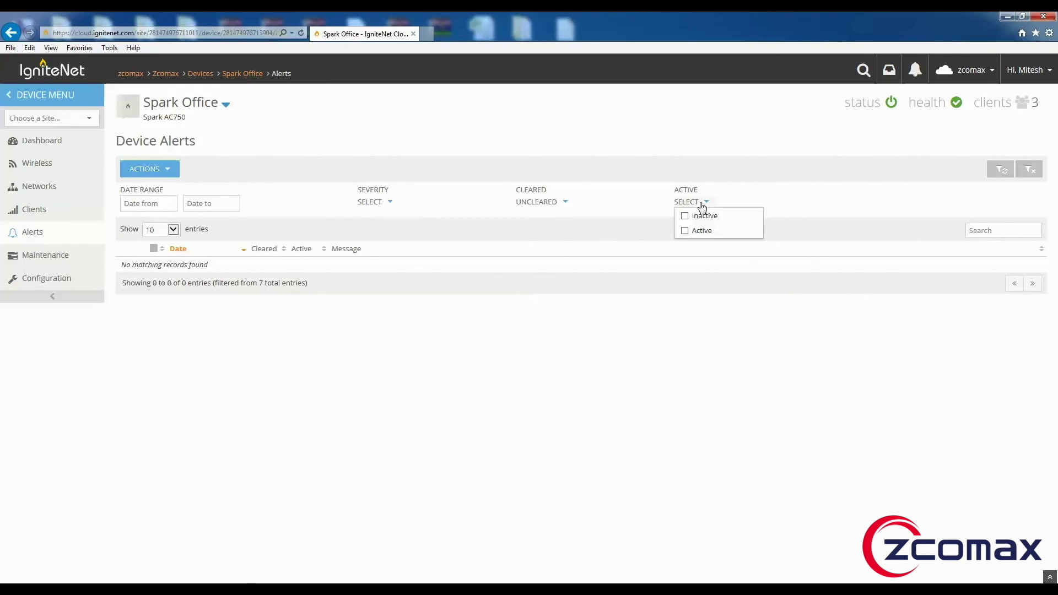
left_click(686, 278)
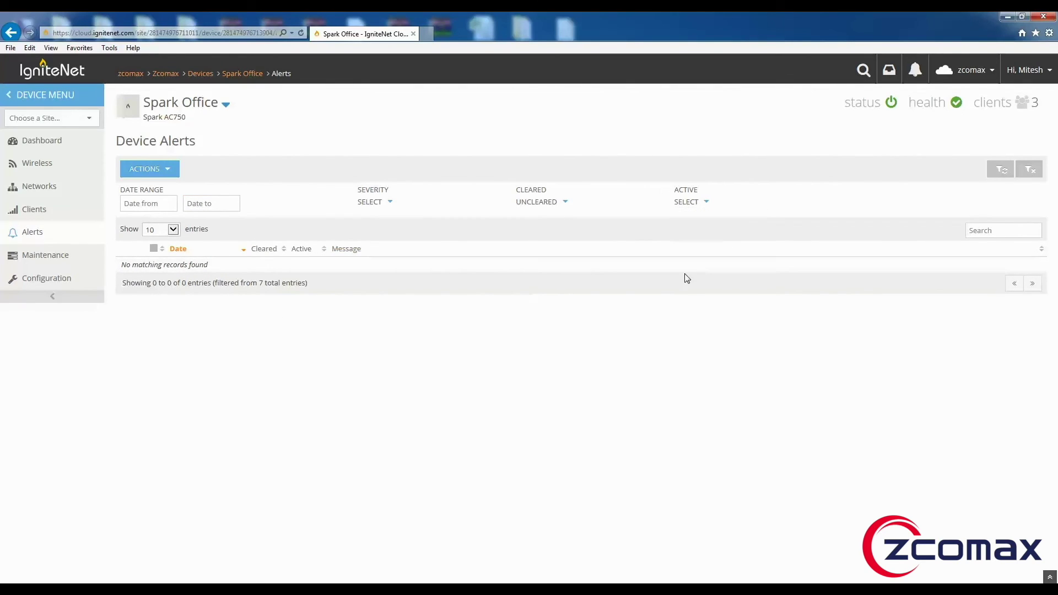
left_click(538, 206)
left_click(570, 305)
Open the device's maintenance tasks and examine the latest task's scheduled date, completed date and task type.
left_click(61, 258)
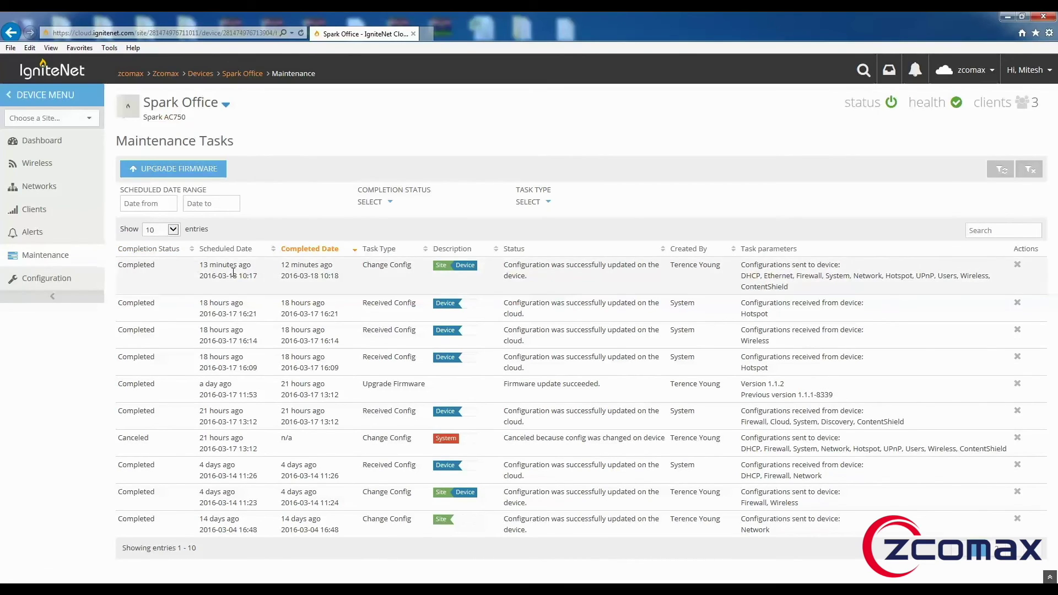
left_click_drag(255, 268, 201, 267)
left_click(282, 291)
left_click_drag(342, 268, 280, 266)
left_click(332, 290)
left_click_drag(413, 267, 362, 267)
left_click(402, 300)
Examine the latest maintenance task's creator, status message and task parameters.
left_click_drag(704, 269, 675, 292)
left_click(675, 292)
triple_click(515, 269)
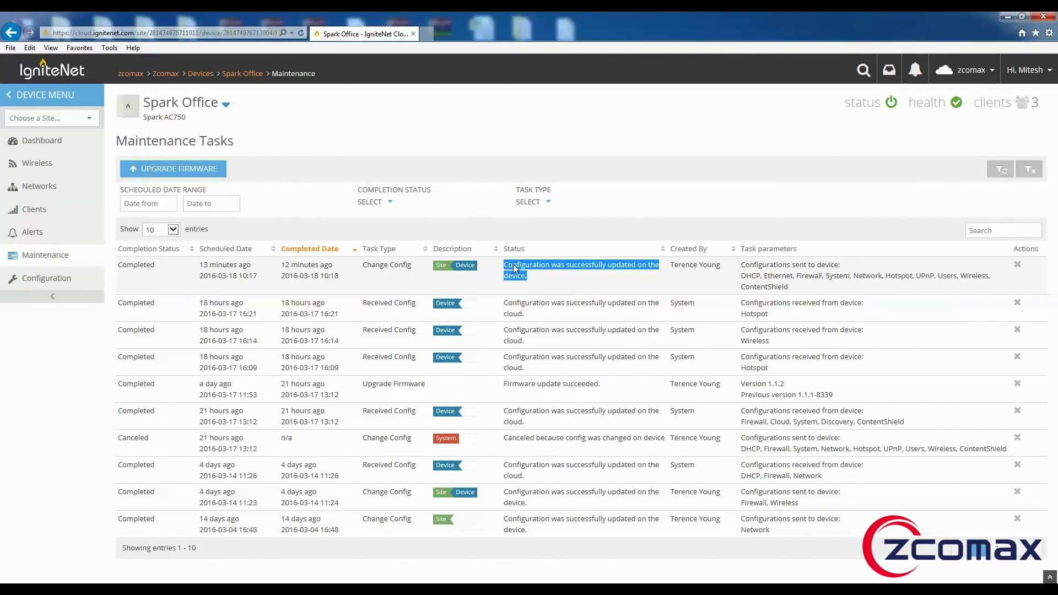
left_click(604, 292)
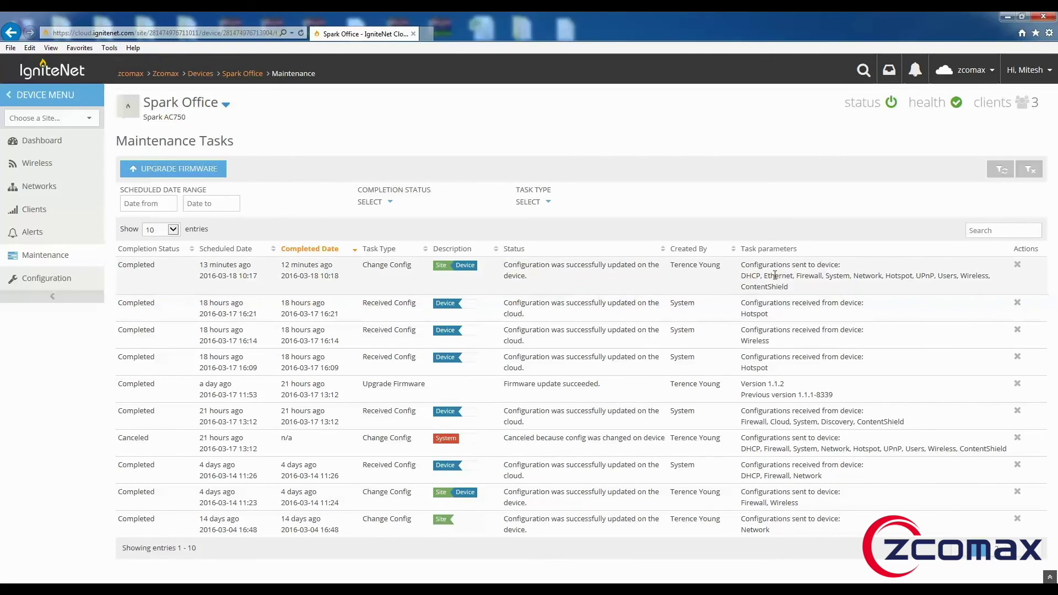
triple_click(829, 287)
left_click(925, 289)
Open the device's Wireless 5 GHz configuration and examine the Office SSID's general, security and network settings.
left_click(67, 283)
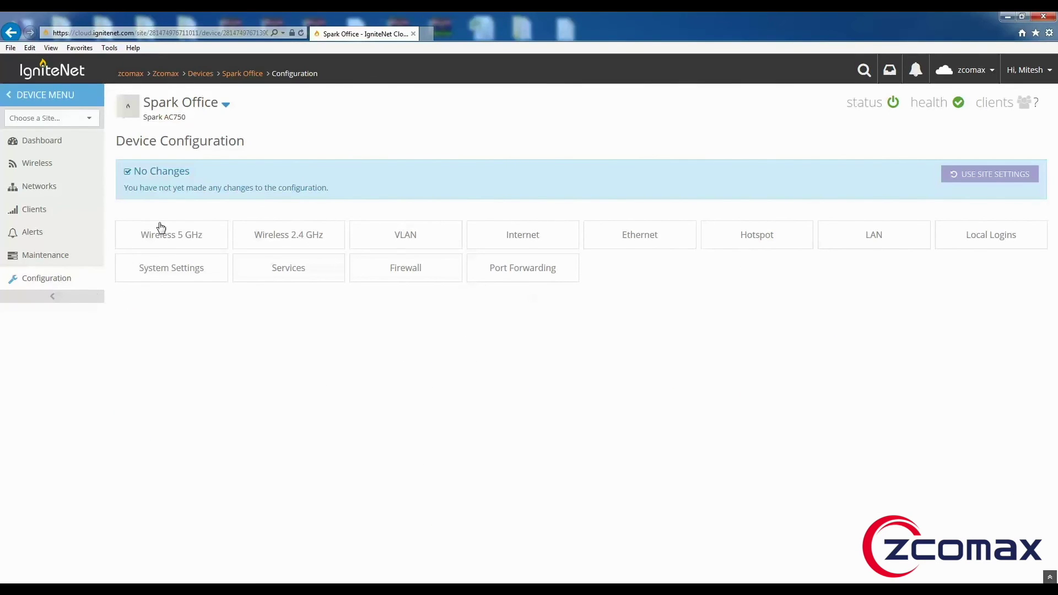
left_click(160, 228)
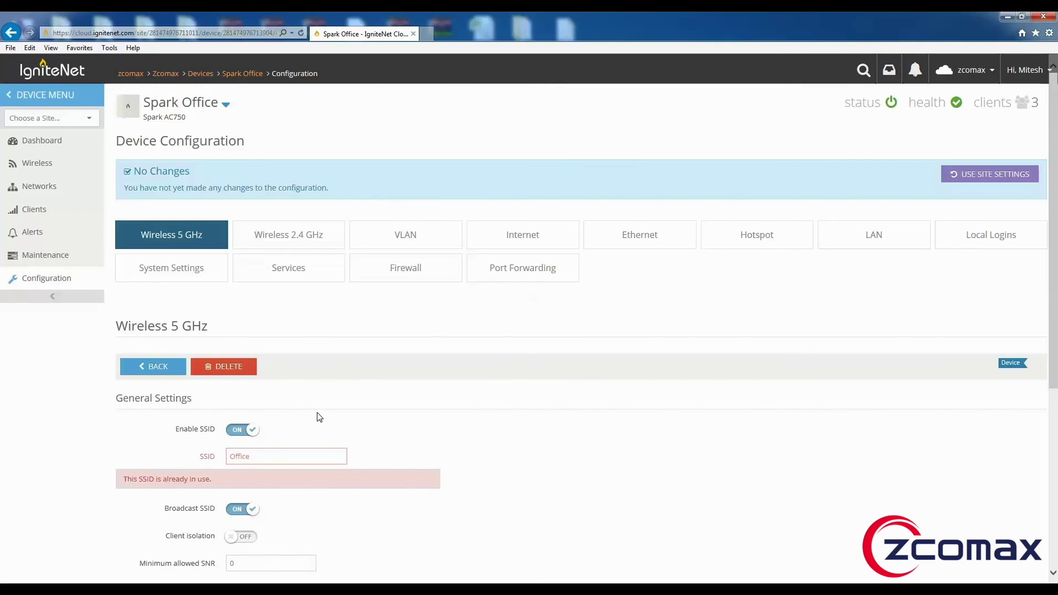
scroll(320, 417, "down", 3)
scroll(698, 397, "down", 3)
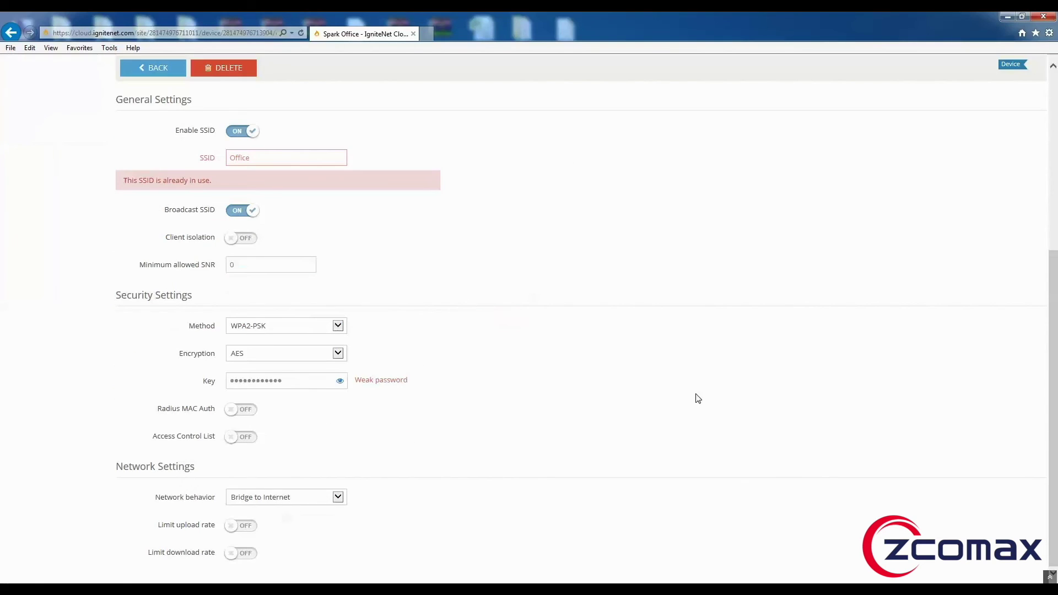
scroll(185, 463, "up", 6)
scroll(208, 430, "down", 6)
scroll(208, 430, "up", 6)
Return to the Wireless 5 GHz SSID list and examine the advanced radio settings, including the available channels, without changing them.
left_click(167, 373)
scroll(366, 373, "down", 9)
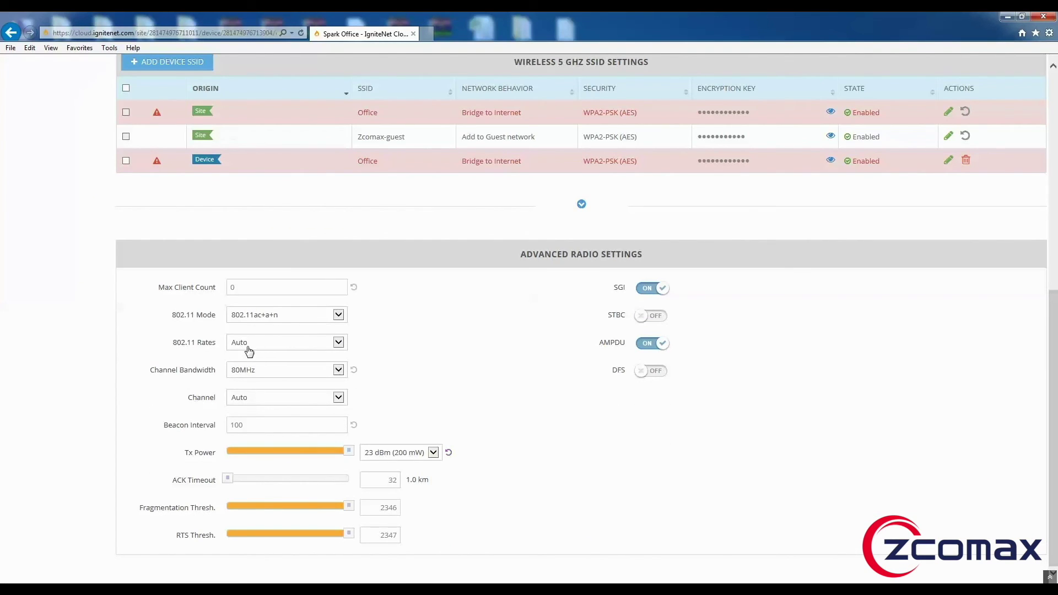
left_click(252, 401)
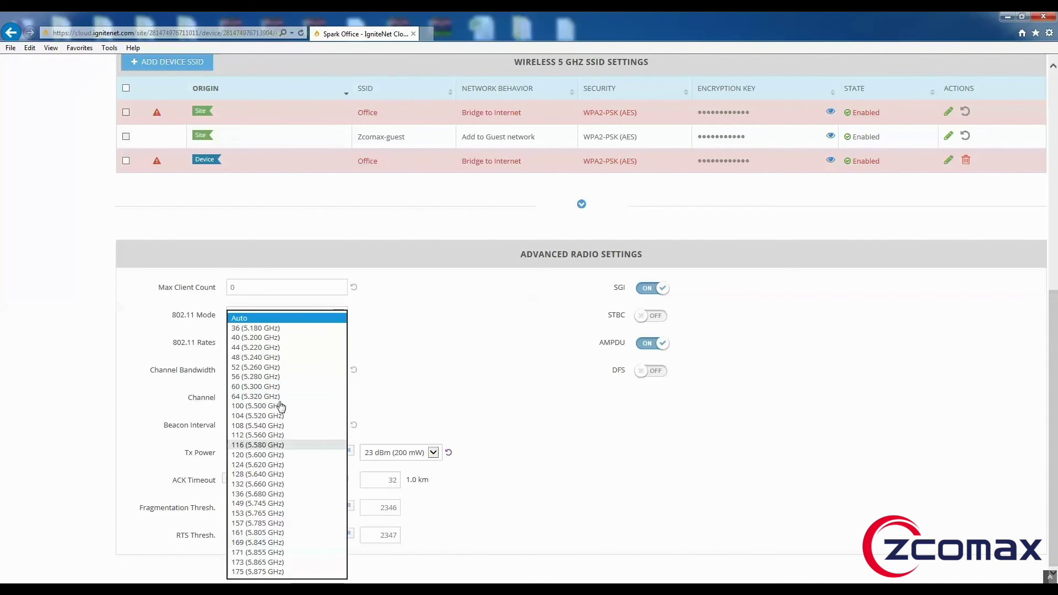
left_click(465, 416)
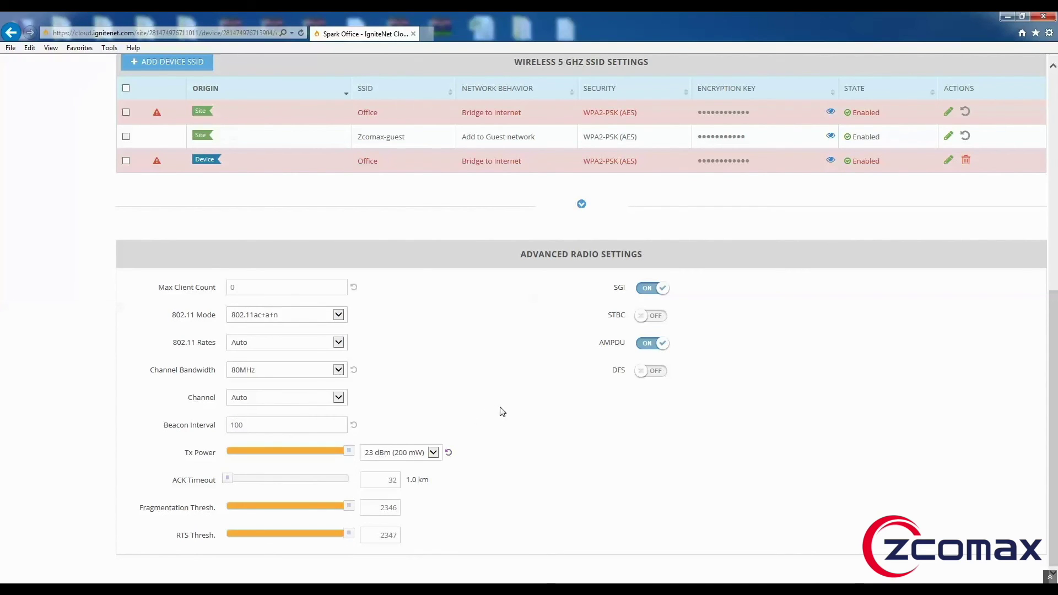
scroll(466, 454, "up", 7)
scroll(464, 452, "down", 1)
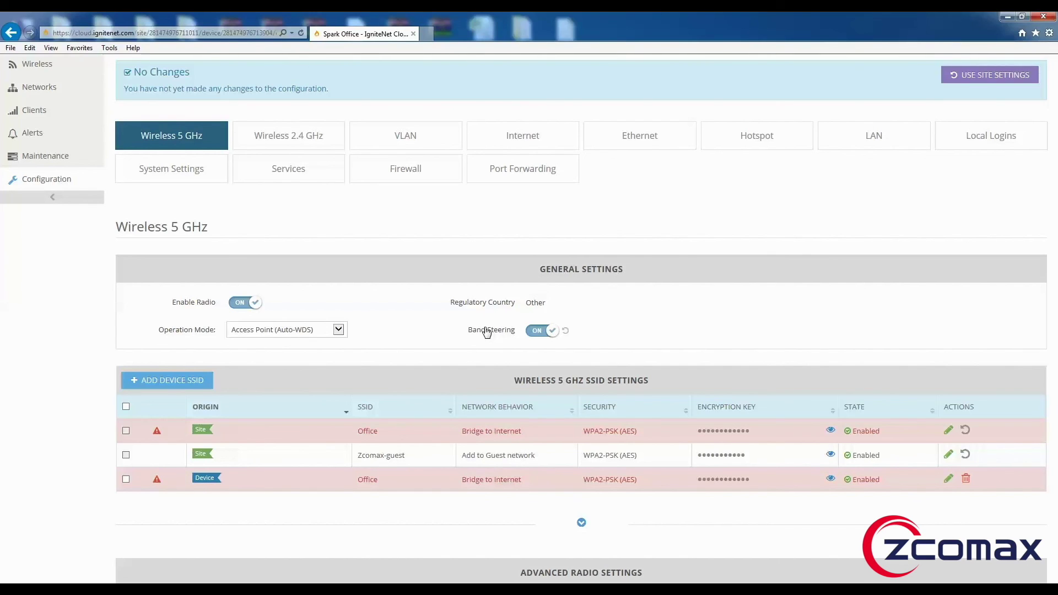
Open the Wireless 2.4 GHz configuration and examine the Office SSID's settings, the SSID list and the advanced radio settings.
left_click(307, 135)
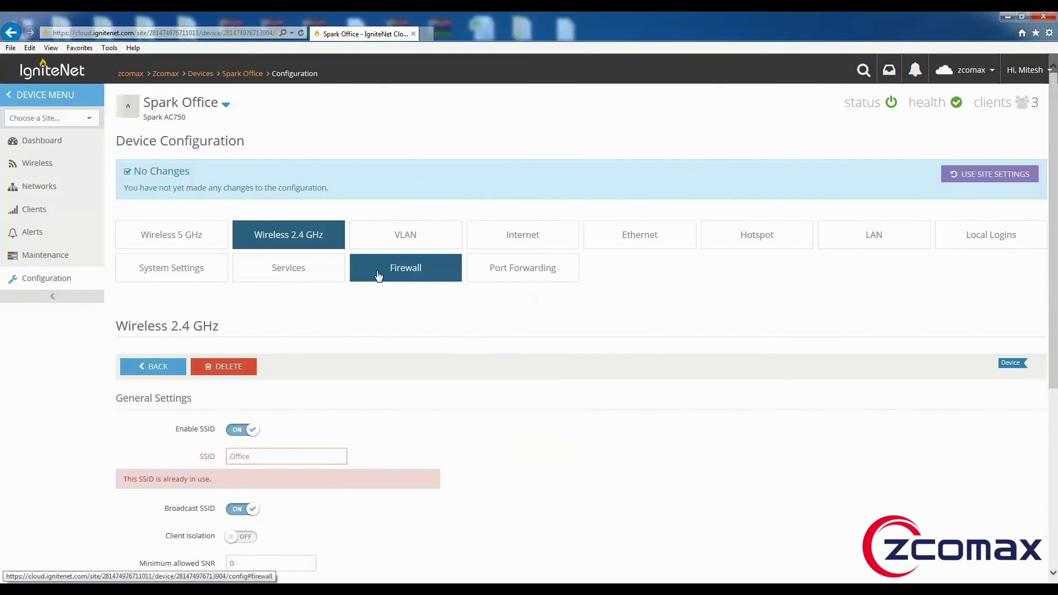
scroll(364, 344, "down", 5)
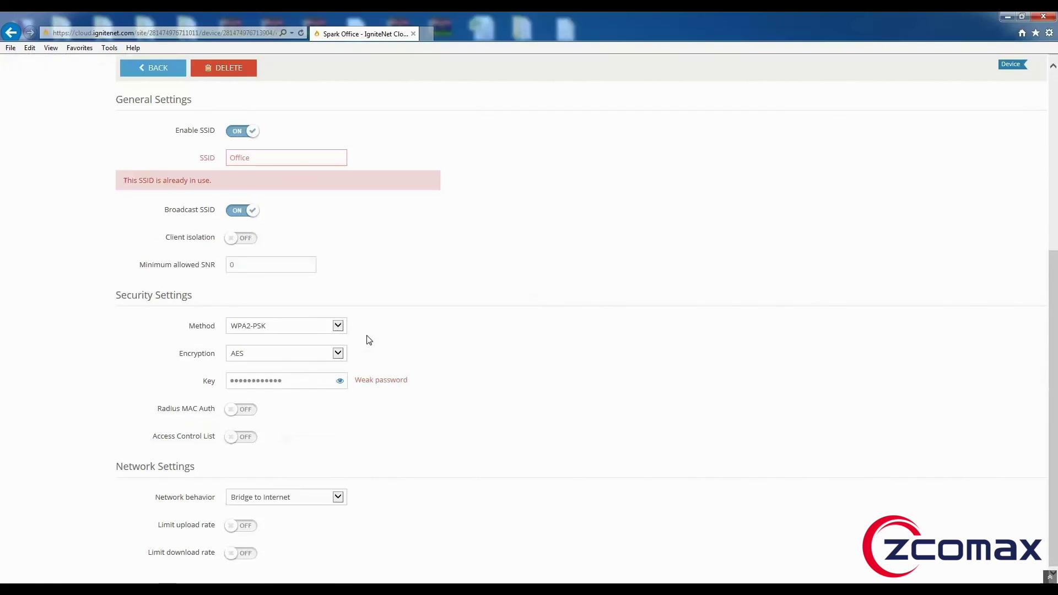
scroll(300, 361, "up", 5)
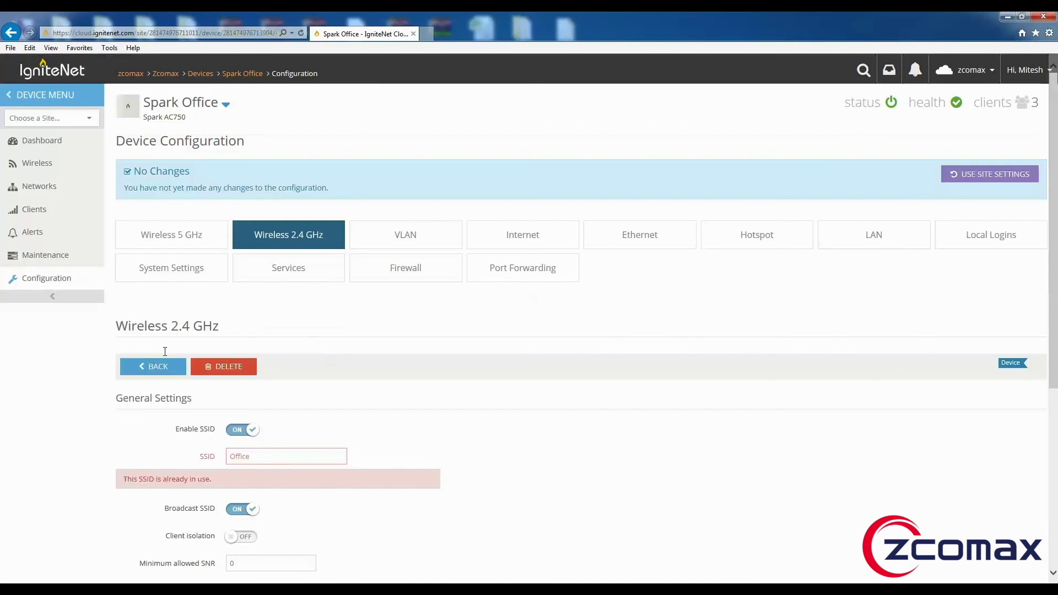
left_click(161, 366)
scroll(273, 373, "down", 8)
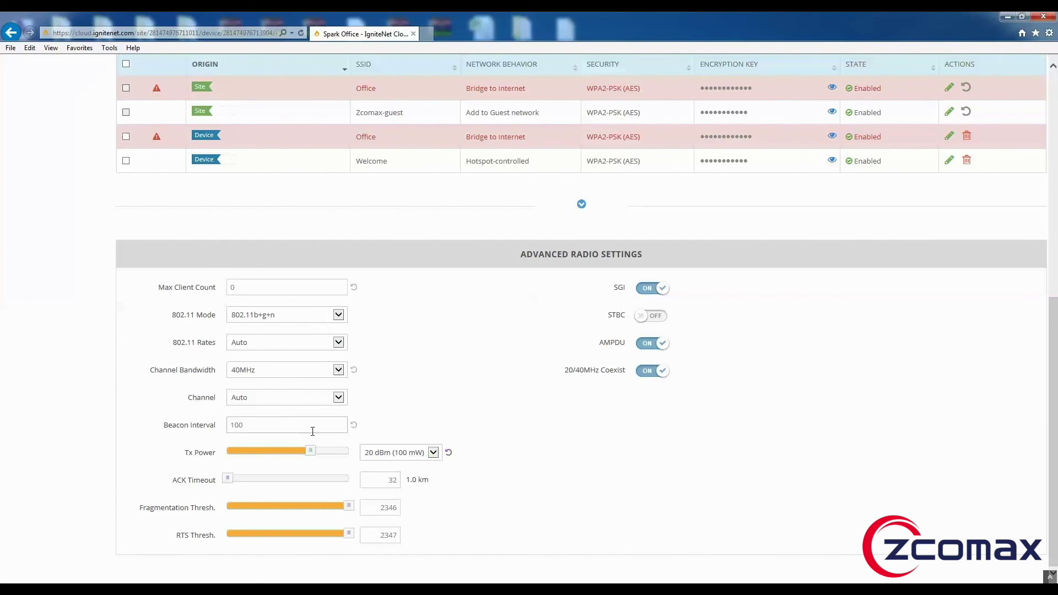
scroll(251, 375, "up", 3)
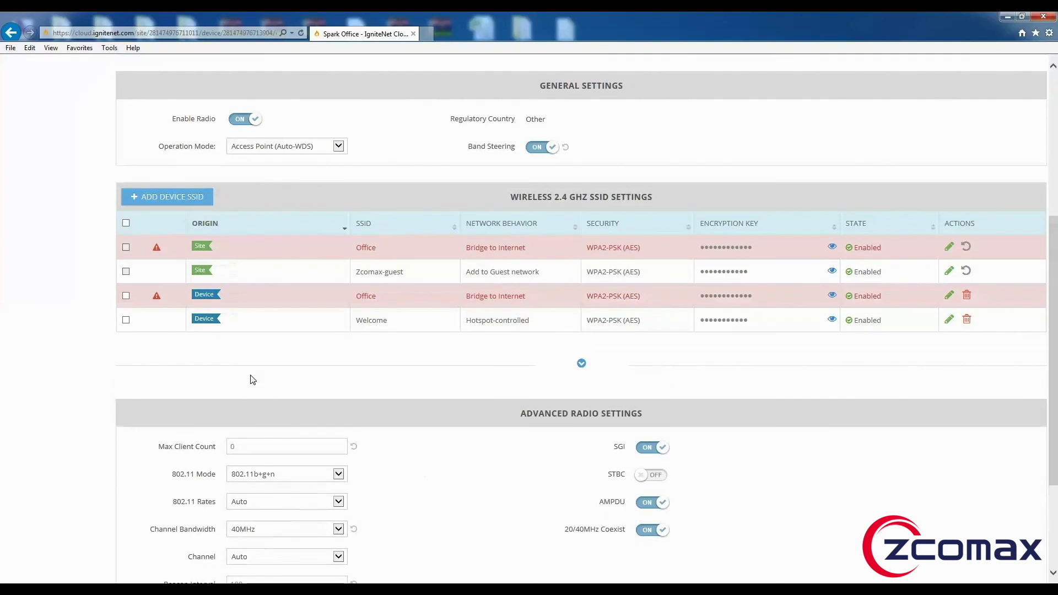
scroll(165, 267, "down", 3)
scroll(181, 231, "up", 3)
Expand the action rows of the device-level Office and Zcomax-guest SSIDs in the 2.4 GHz list, and collapse the Zcomax-guest row.
left_click(136, 251)
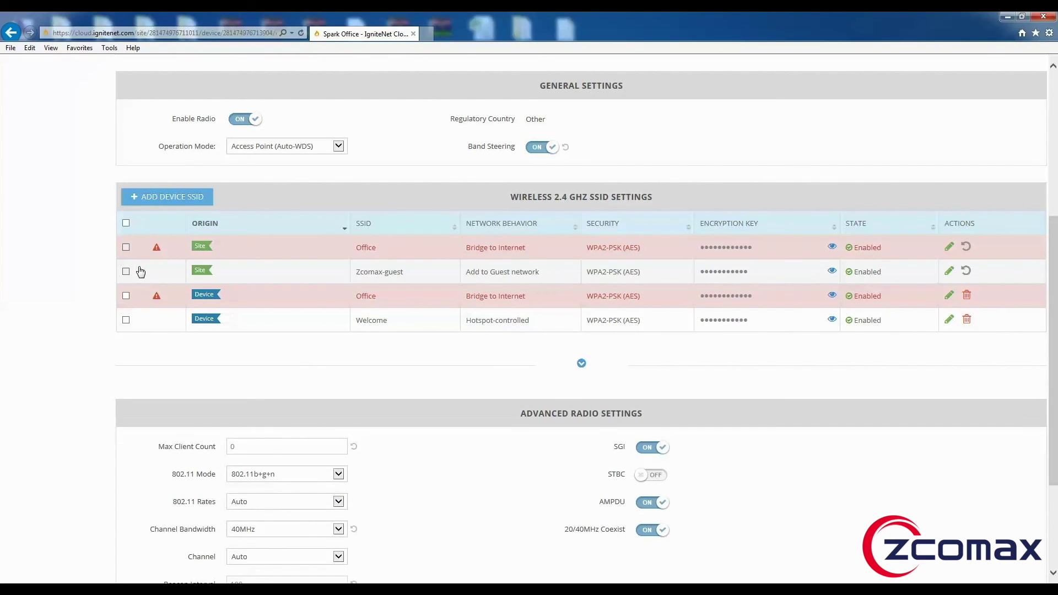
left_click(138, 297)
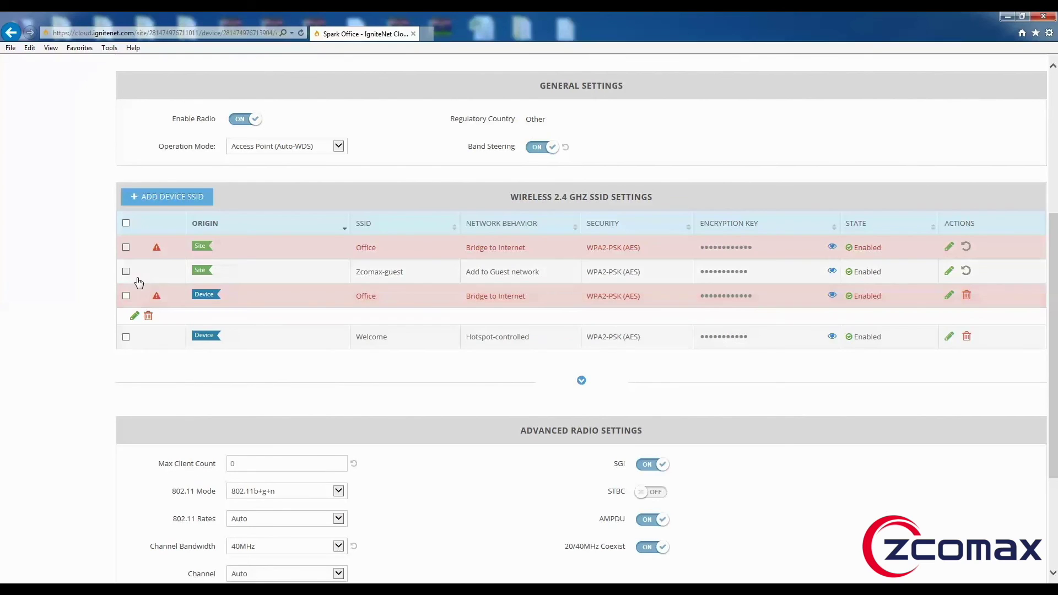
left_click(129, 276)
left_click(125, 273)
left_click(126, 275)
left_click(137, 274)
left_click(126, 271)
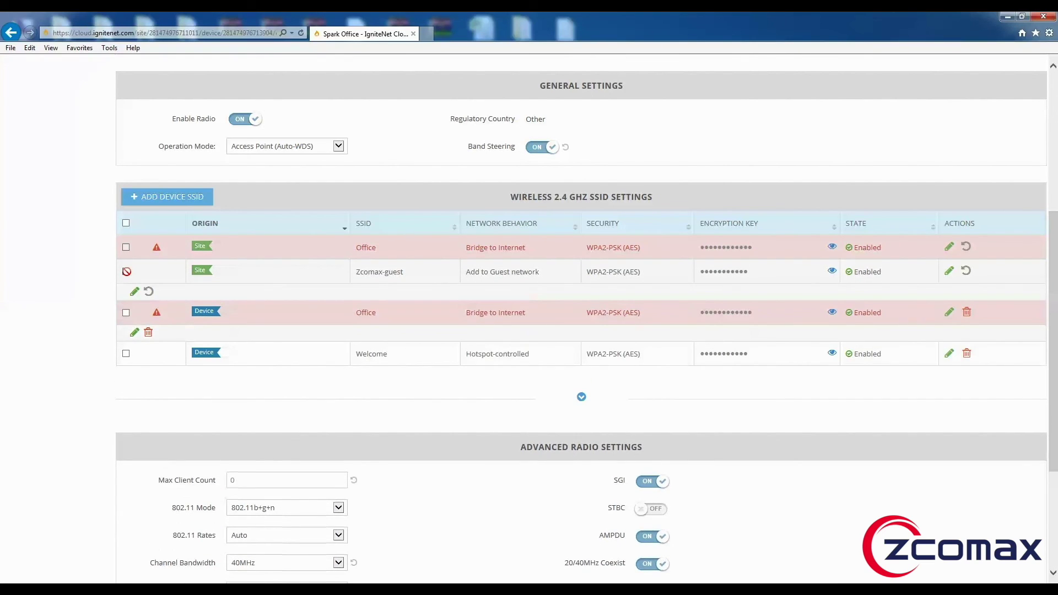
left_click(126, 271)
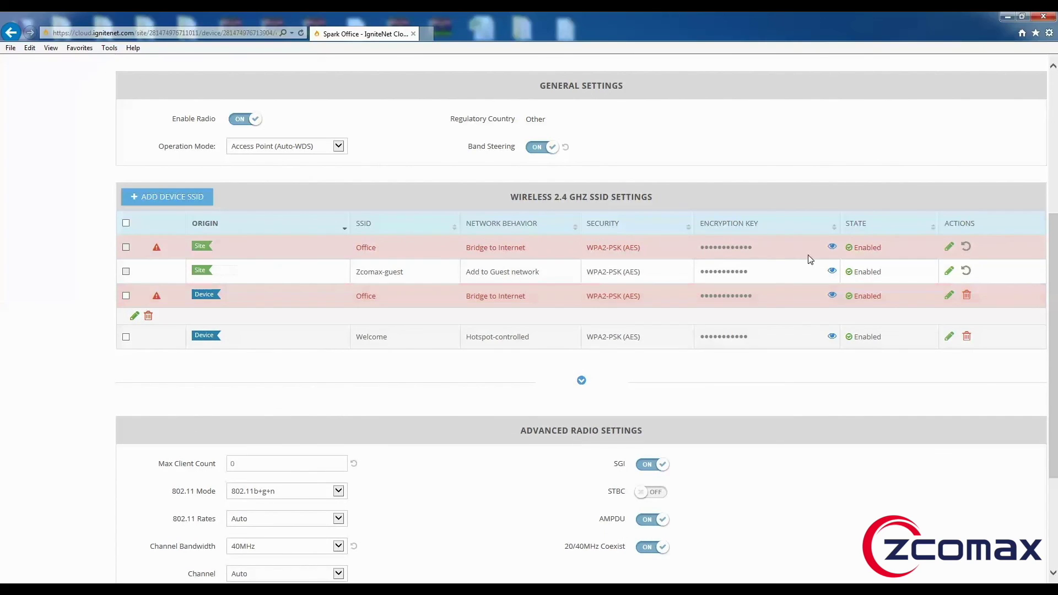
View the VLAN configuration, and review the internet source and IP address mode options in the Internet configuration without changing them.
scroll(717, 376, "up", 4)
left_click(425, 233)
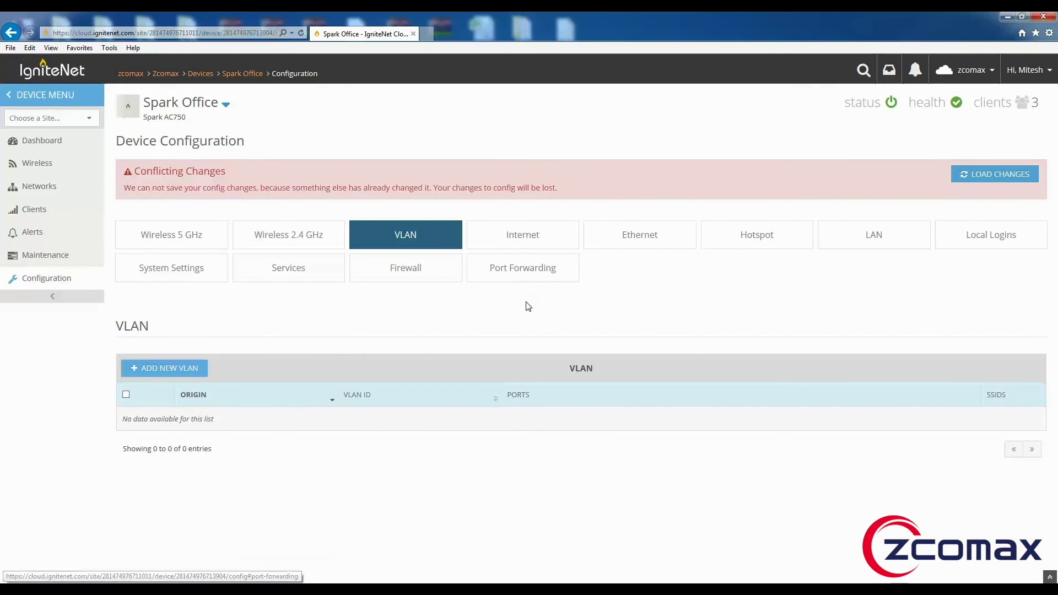
left_click(534, 243)
scroll(414, 392, "down", 1)
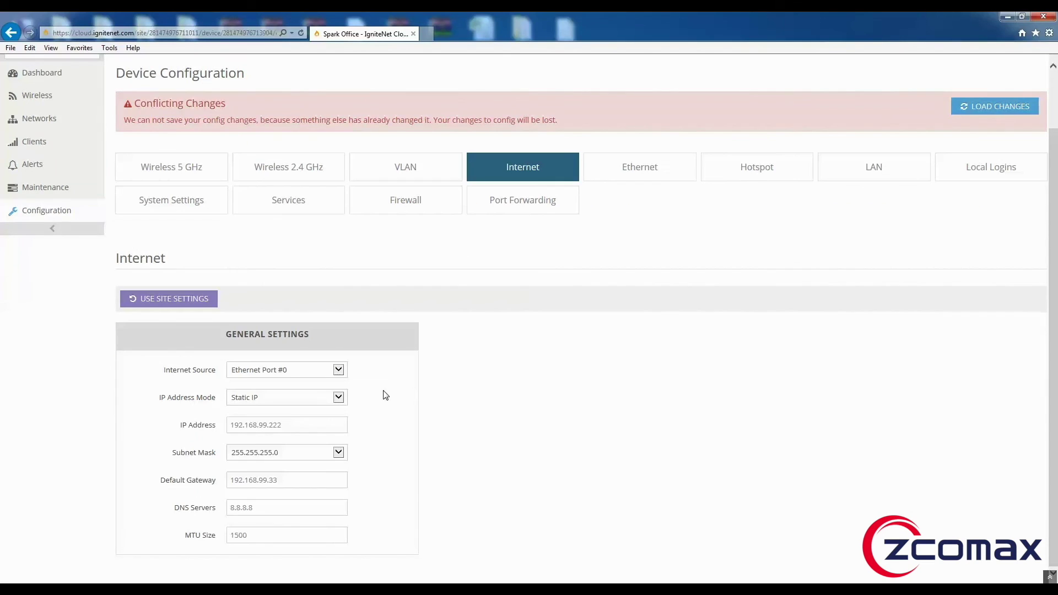
left_click(314, 376)
left_click(452, 392)
left_click(313, 403)
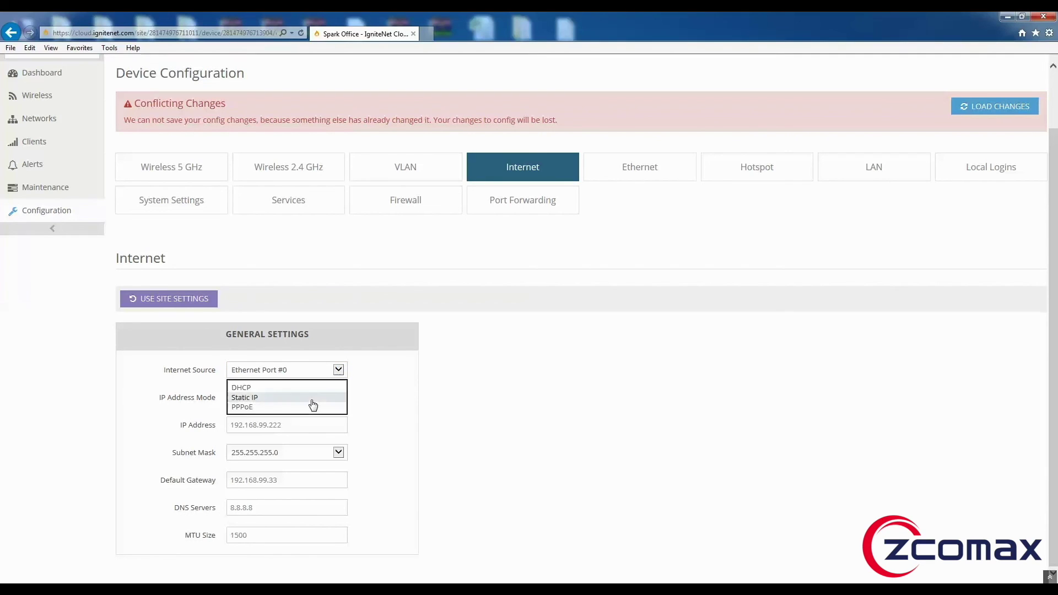
left_click(384, 411)
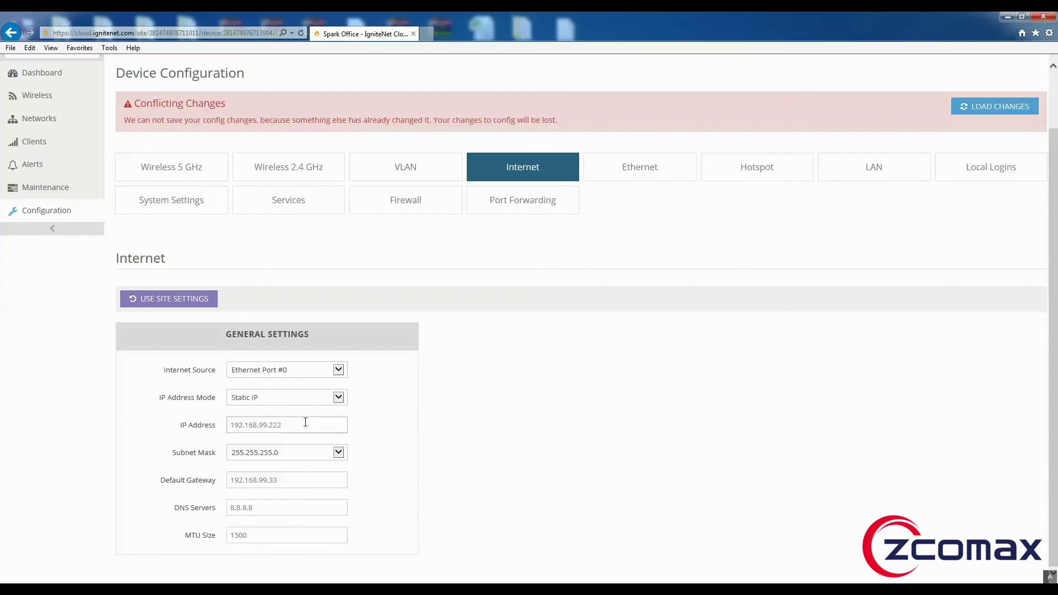
Examine the static IP address and the subnet mask options in the Internet general settings without changing them.
left_click_drag(305, 424, 174, 425)
left_click(297, 453)
left_click(363, 420)
left_click(292, 450)
left_click(403, 463)
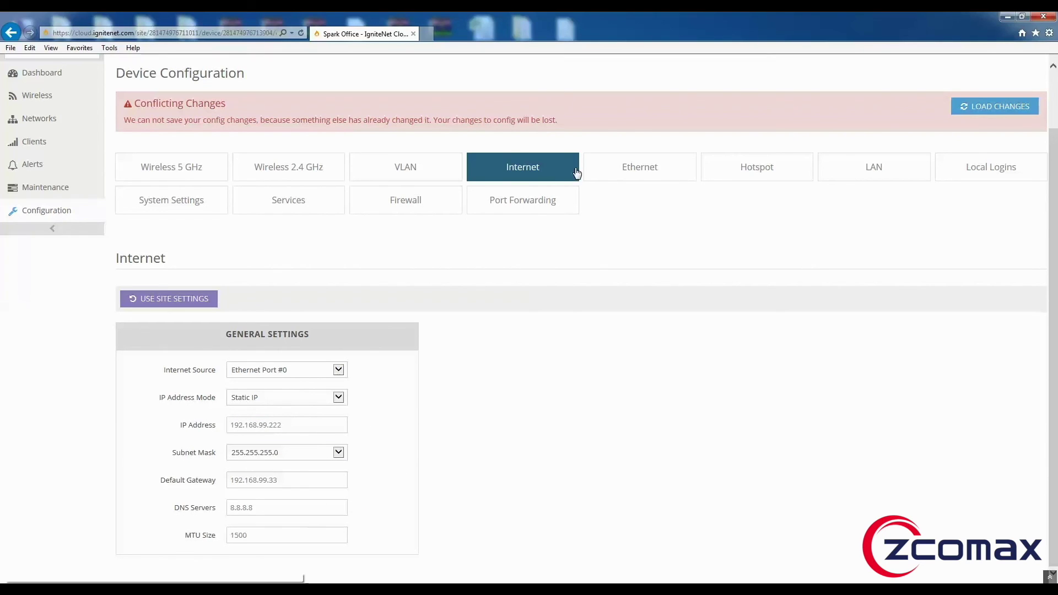
Open the Ethernet configuration and examine the ports' settings, including the networks Ethernet Port #1 can route through.
left_click(642, 168)
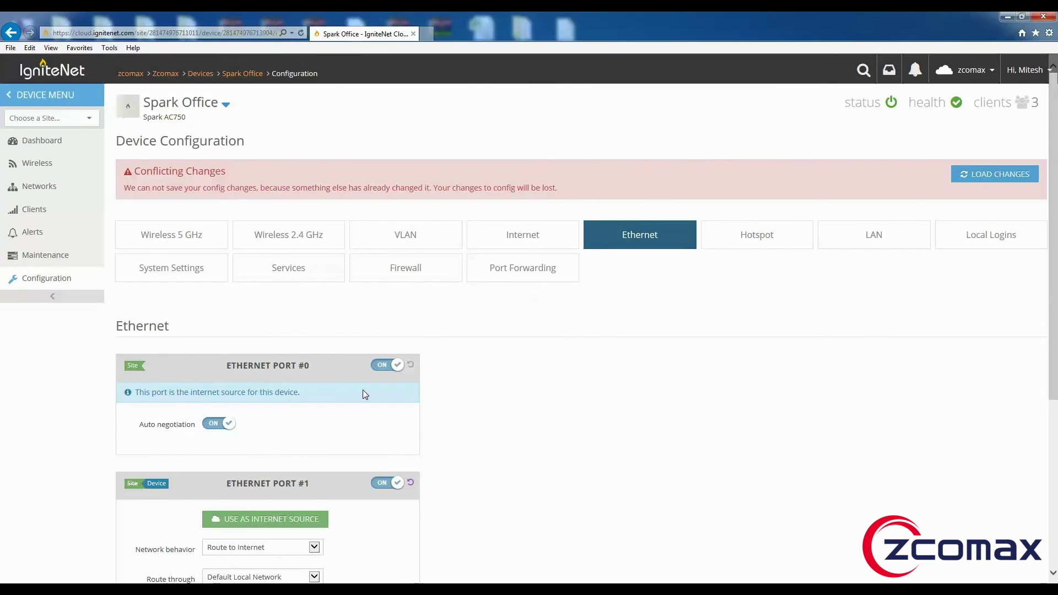
scroll(361, 389, "down", 5)
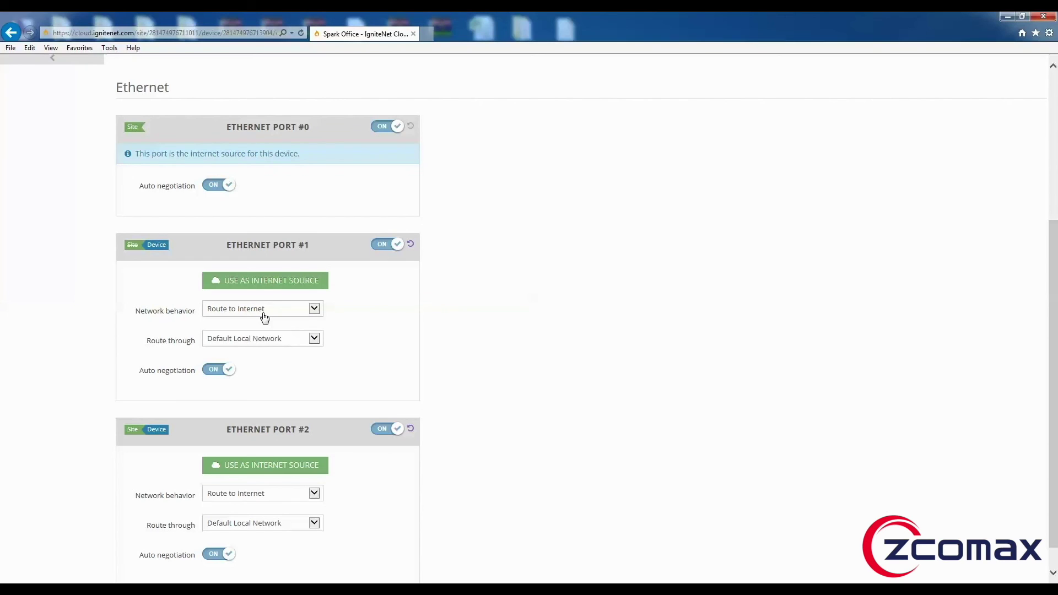
left_click(314, 338)
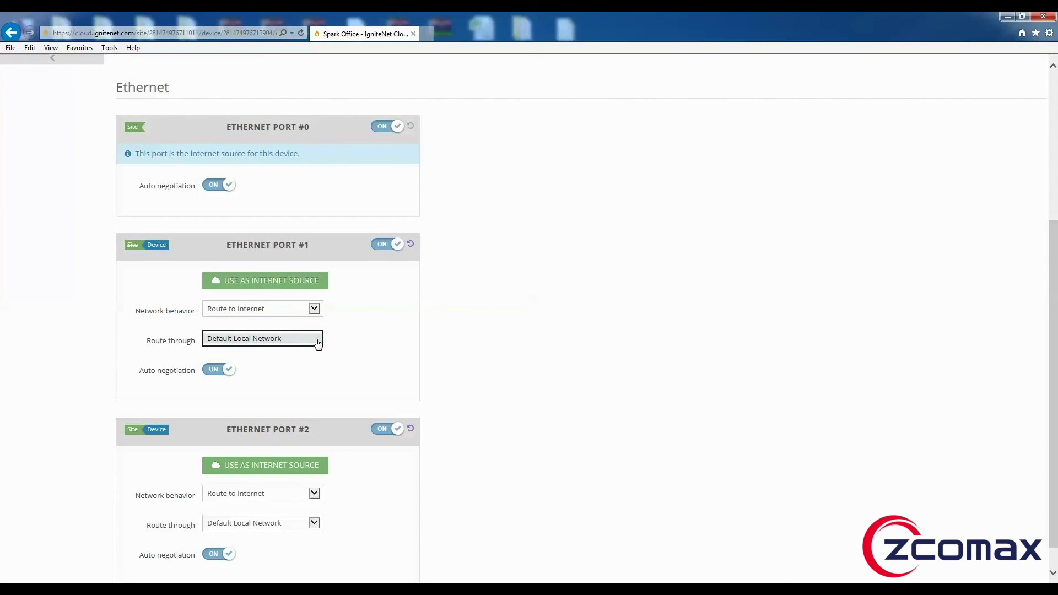
left_click(373, 350)
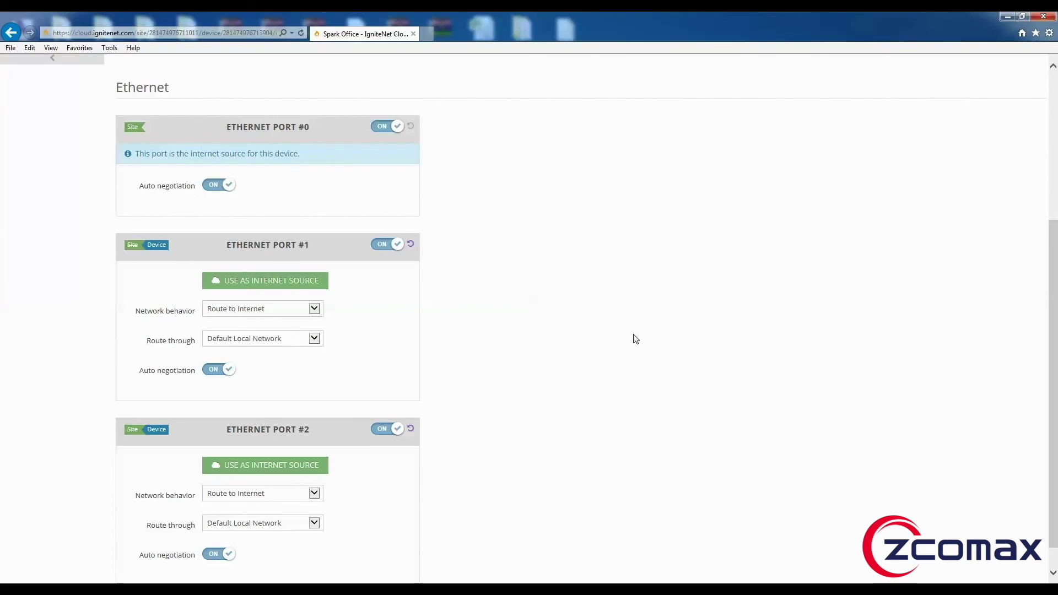
scroll(318, 344, "up", 5)
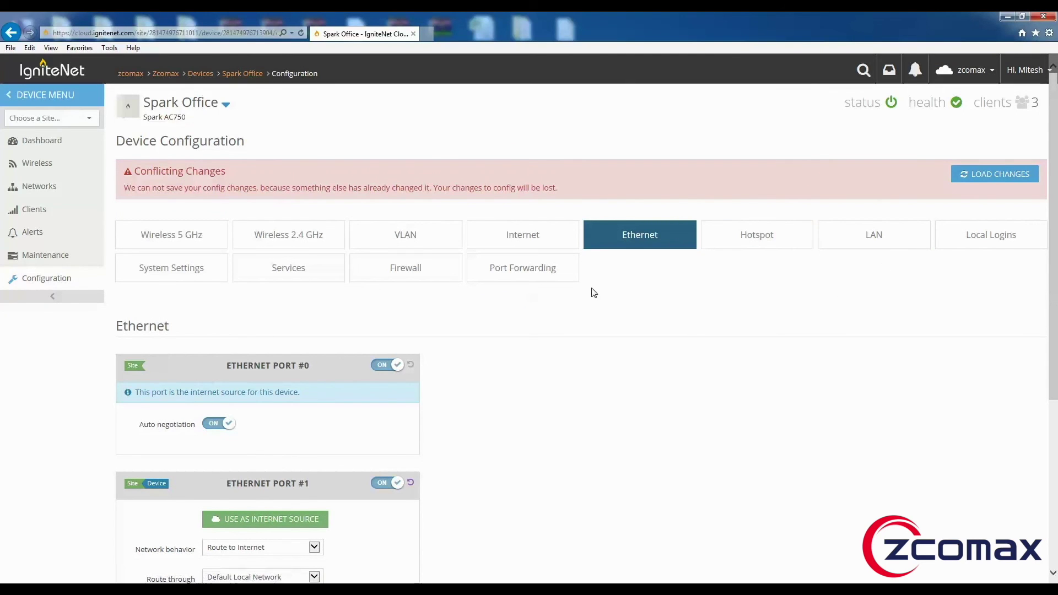
Review Ethernet Port #1's route-through and network behavior options without changing them, and examine Ethernet Port #2's settings.
scroll(339, 389, "down", 2)
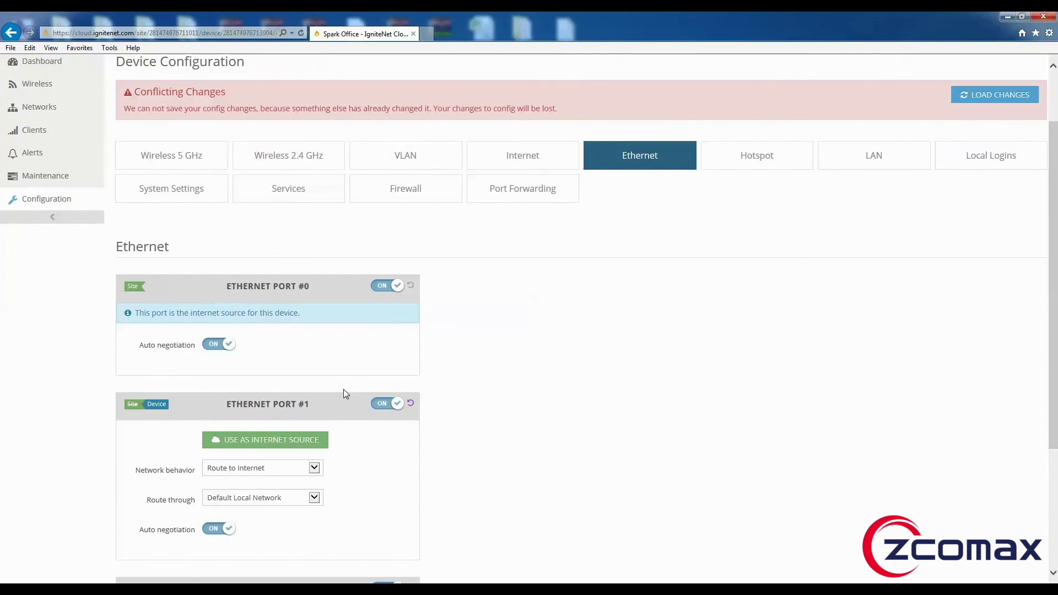
scroll(168, 510, "down", 4)
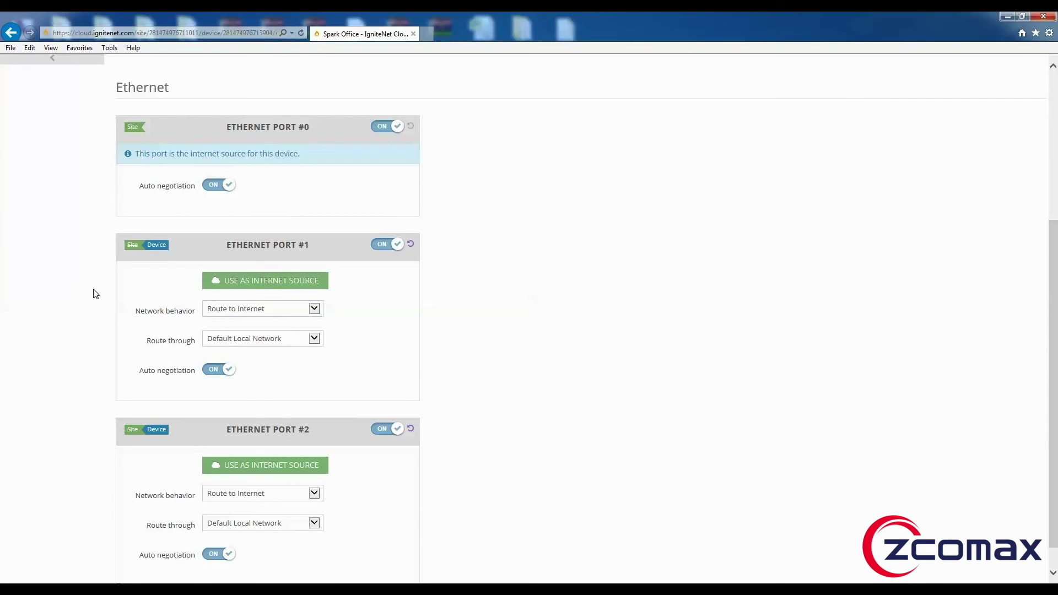
left_click(241, 342)
left_click(466, 364)
left_click(314, 310)
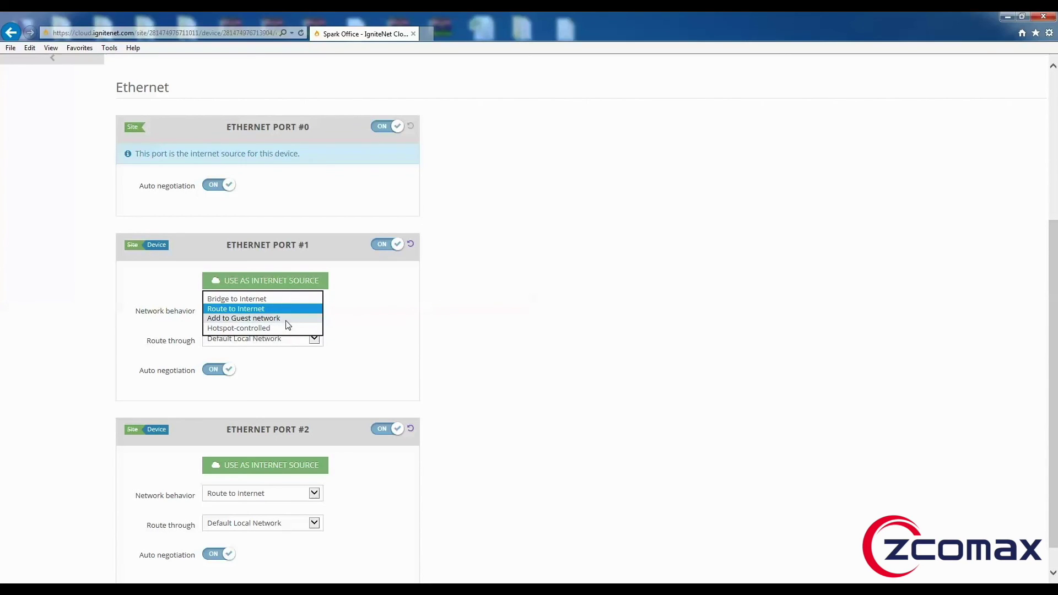
left_click(398, 364)
scroll(376, 368, "down", 1)
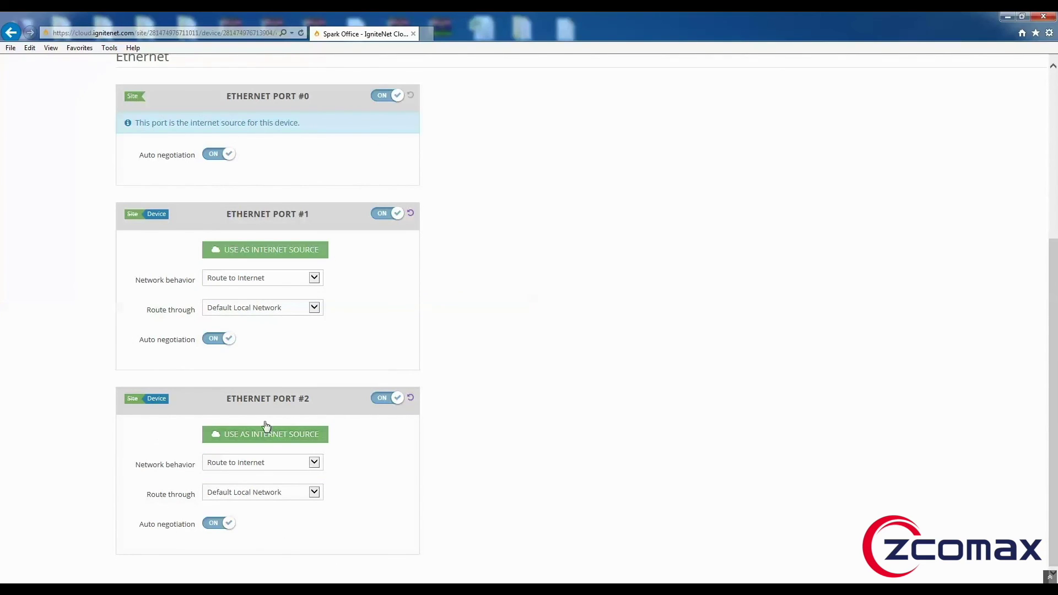
Open the Hotspot configuration and examine its general and network settings.
scroll(289, 428, "up", 5)
left_click(763, 240)
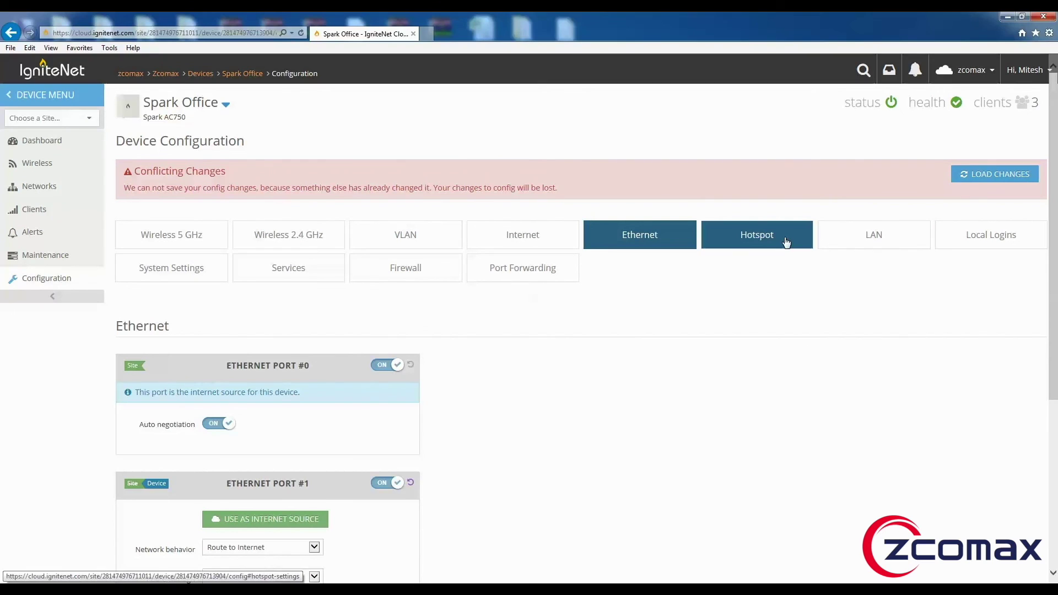
scroll(312, 412, "down", 3)
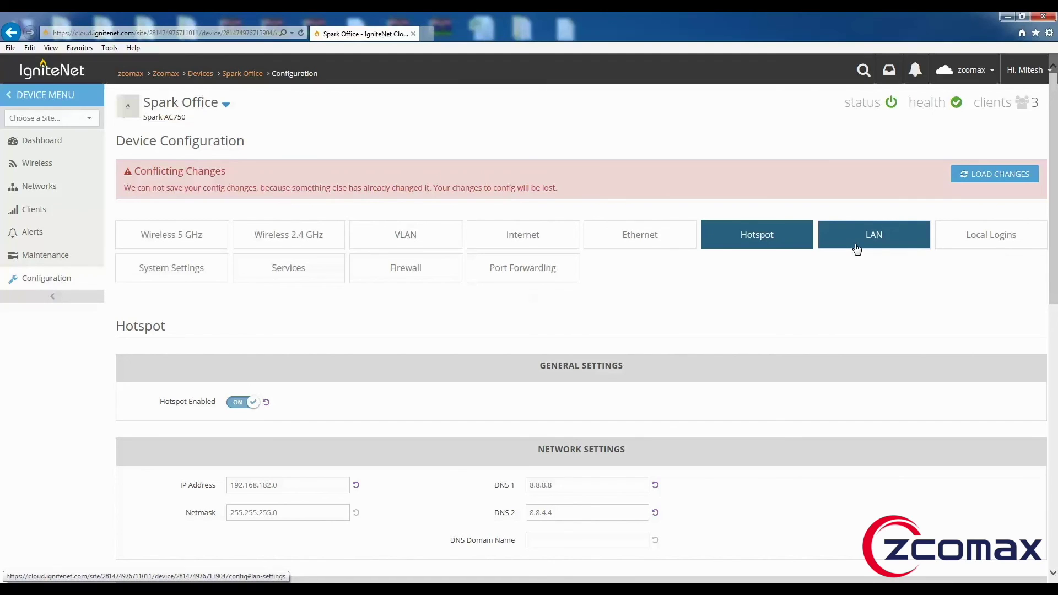
Open the LAN configuration and examine the default local network's smart isolation options and the guest network's IP address.
left_click(874, 245)
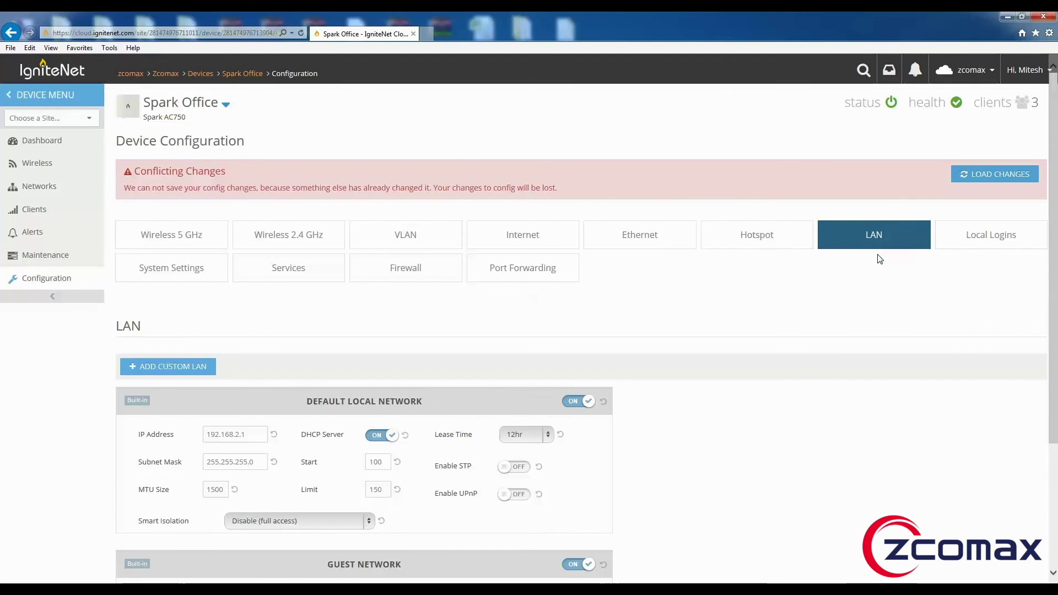
scroll(135, 357, "down", 3)
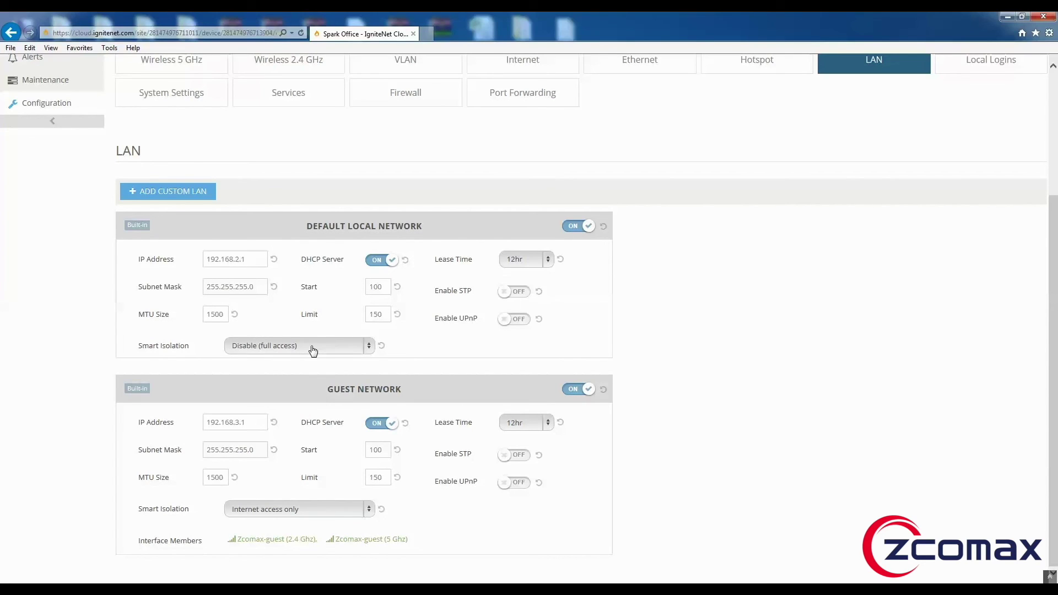
left_click(311, 349)
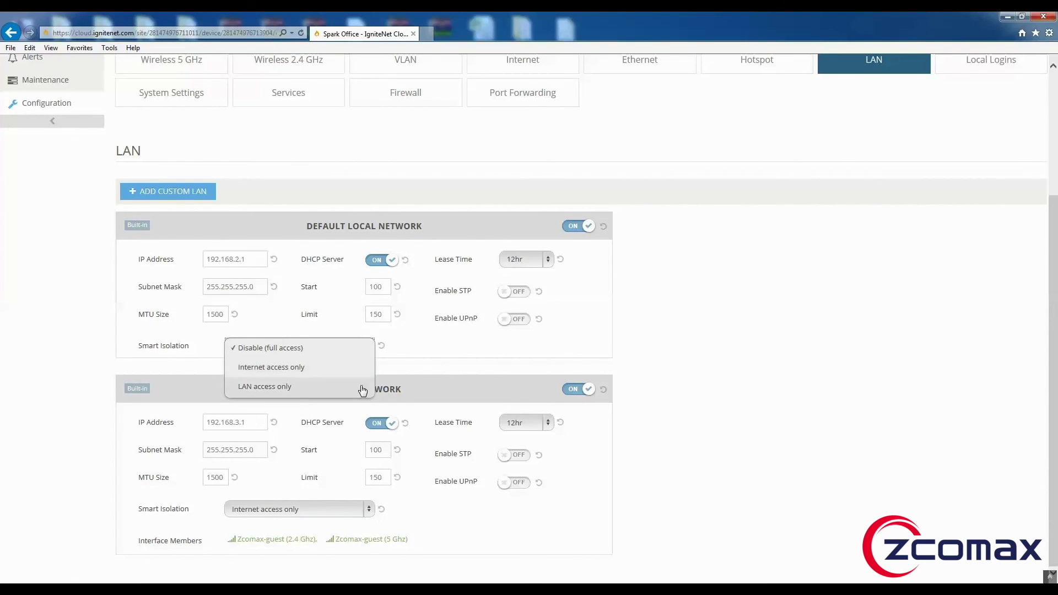
left_click(490, 369)
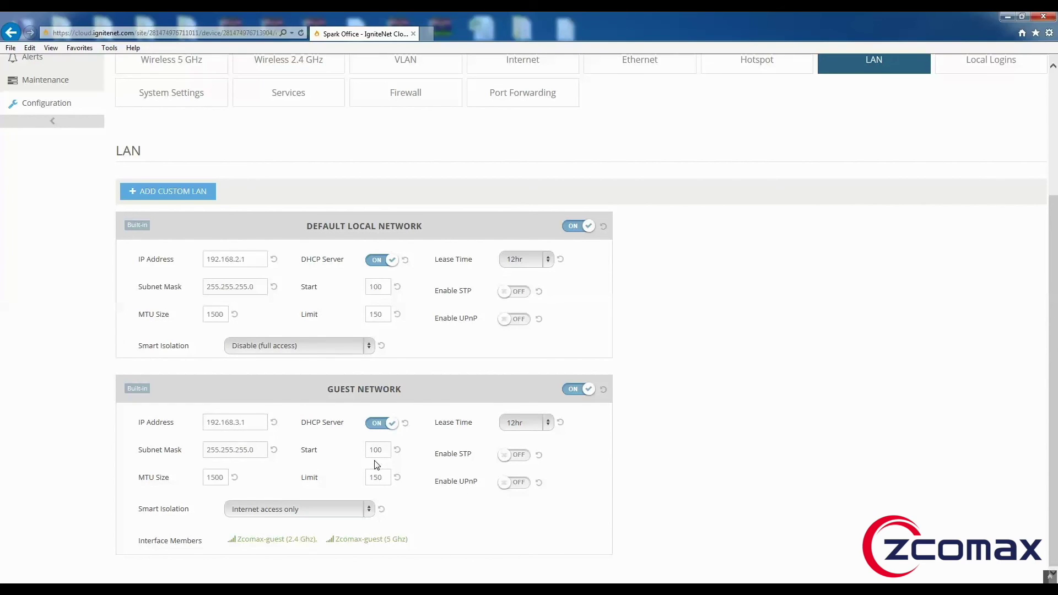
left_click_drag(244, 423, 189, 429)
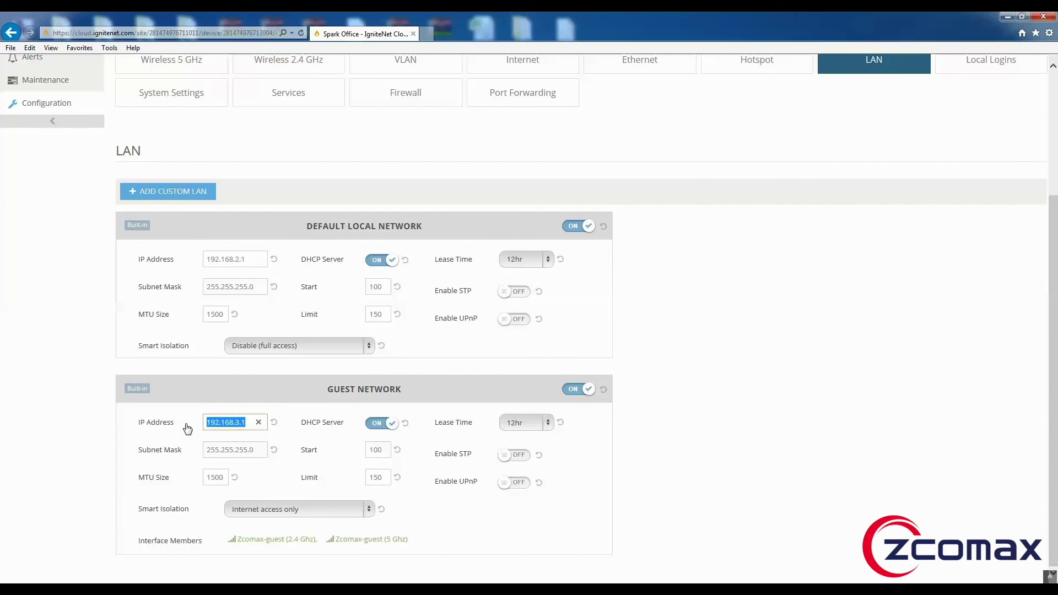
left_click(271, 489)
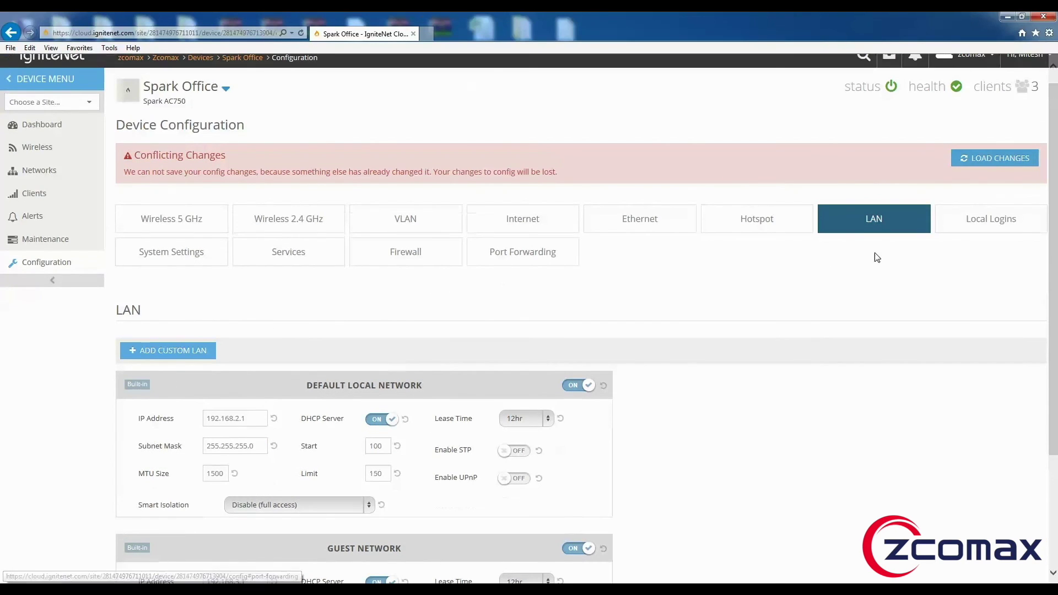
Open the Local Logins configuration and add a new blank local login entry.
left_click(965, 226)
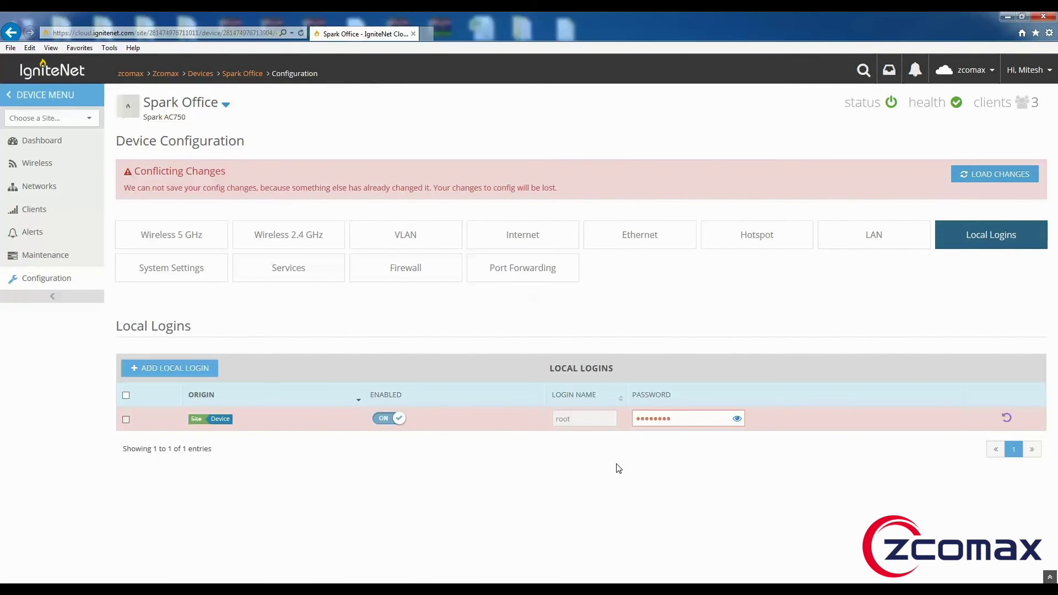
left_click(182, 370)
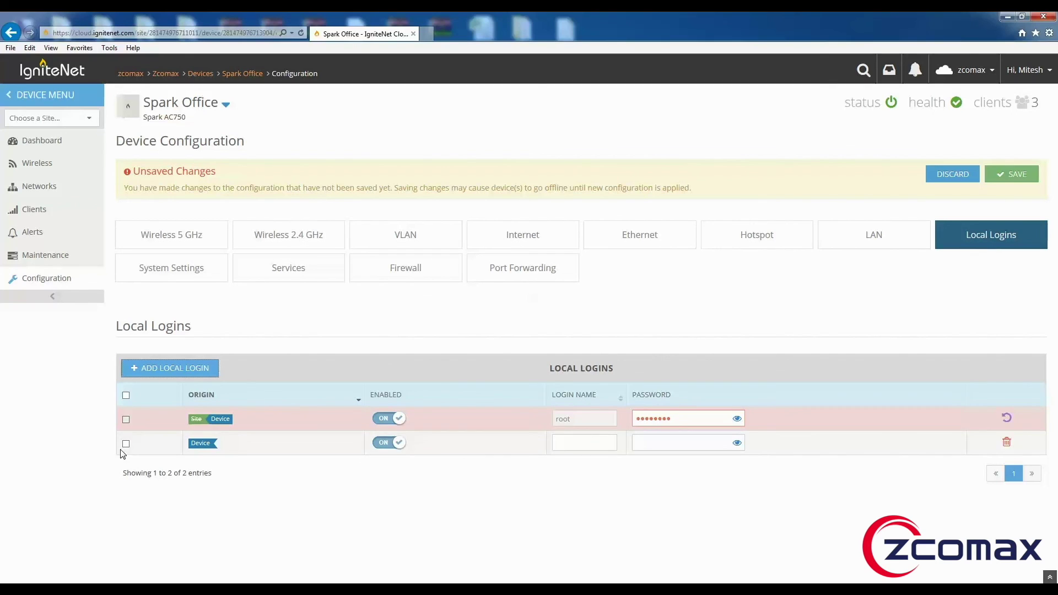
Open the System Settings configuration, examine the general settings, and toggle the reset button option off and back on.
left_click(197, 268)
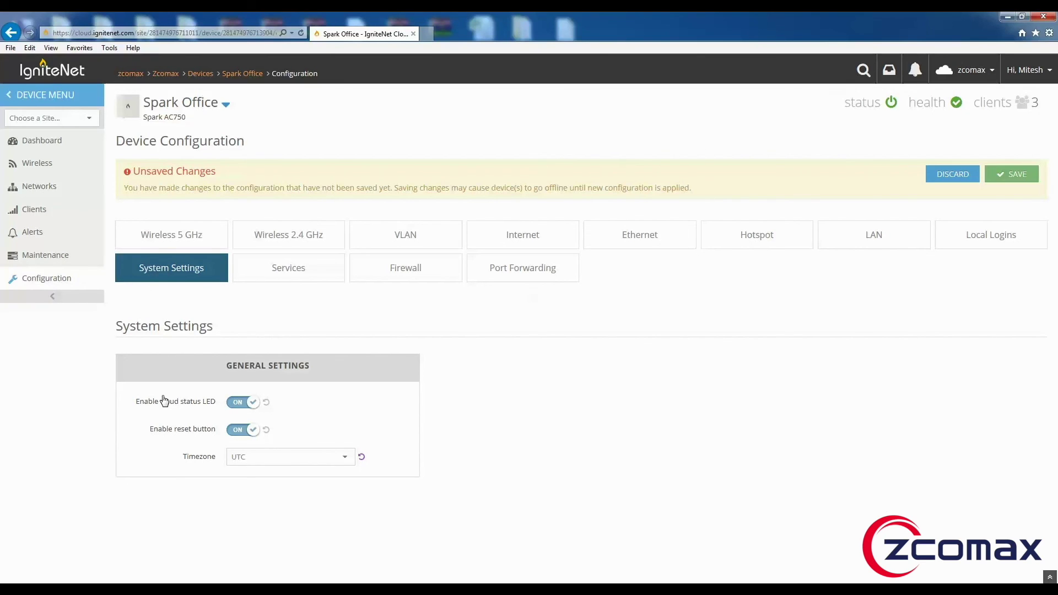
left_click(163, 432)
left_click(162, 431)
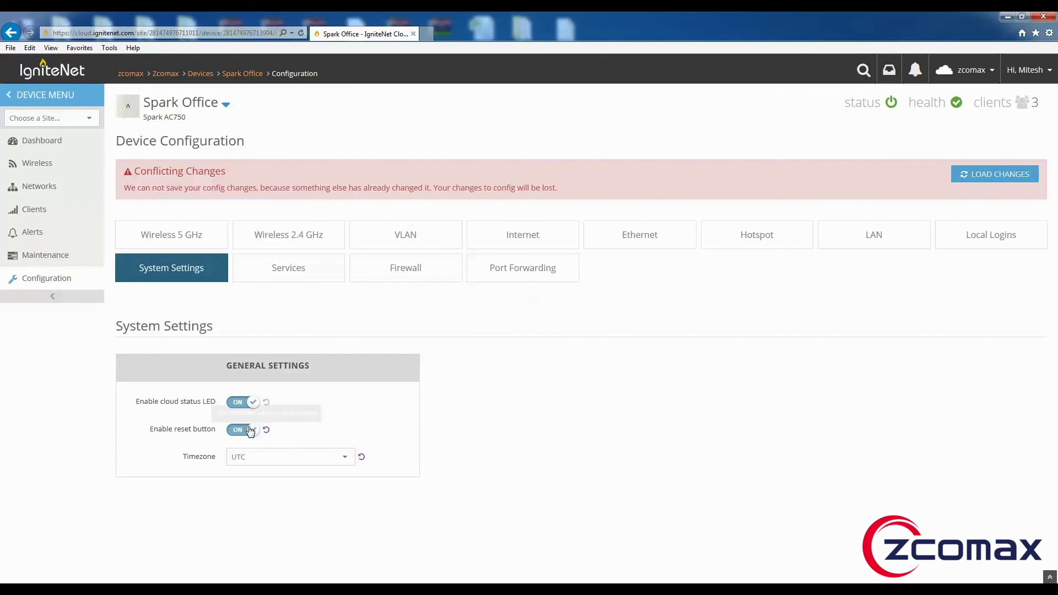
Open the Services configuration and examine the SSH, Discovery Tool, Telnet, Web Server, NTP and SNMP settings.
left_click(296, 270)
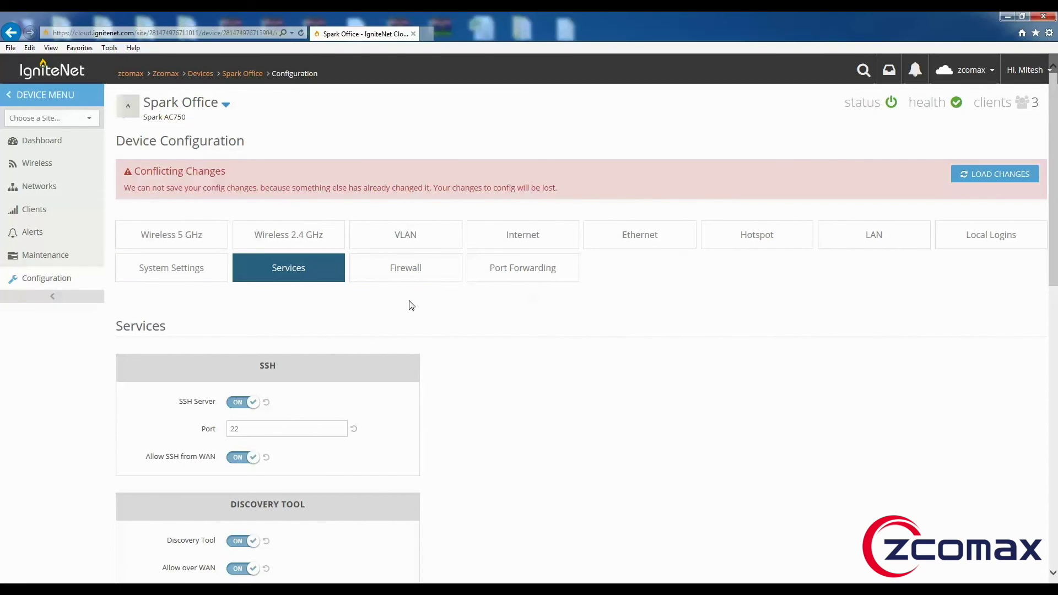
scroll(413, 303, "down", 4)
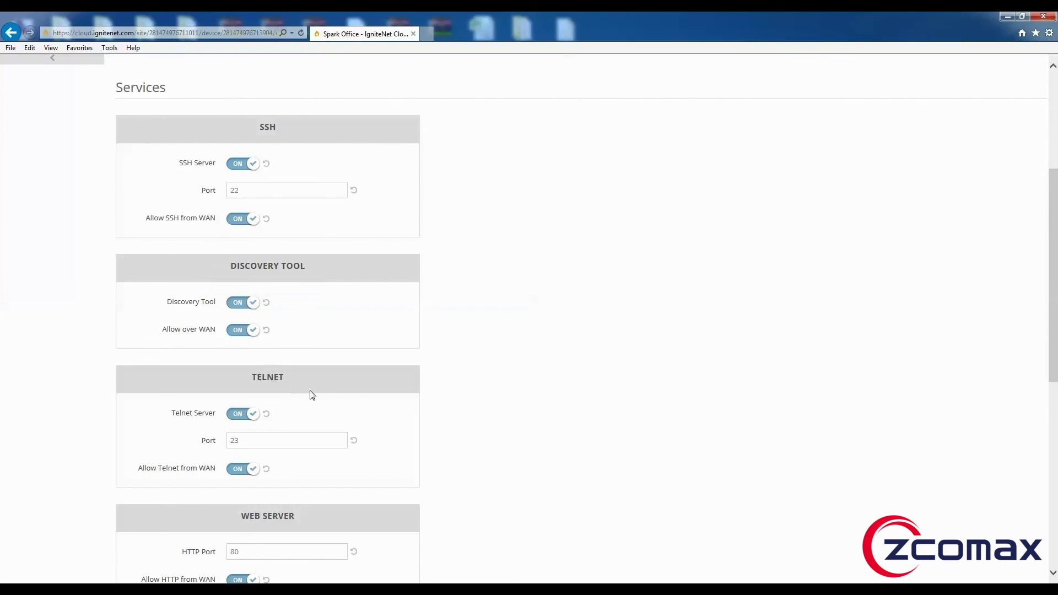
scroll(311, 396, "down", 5)
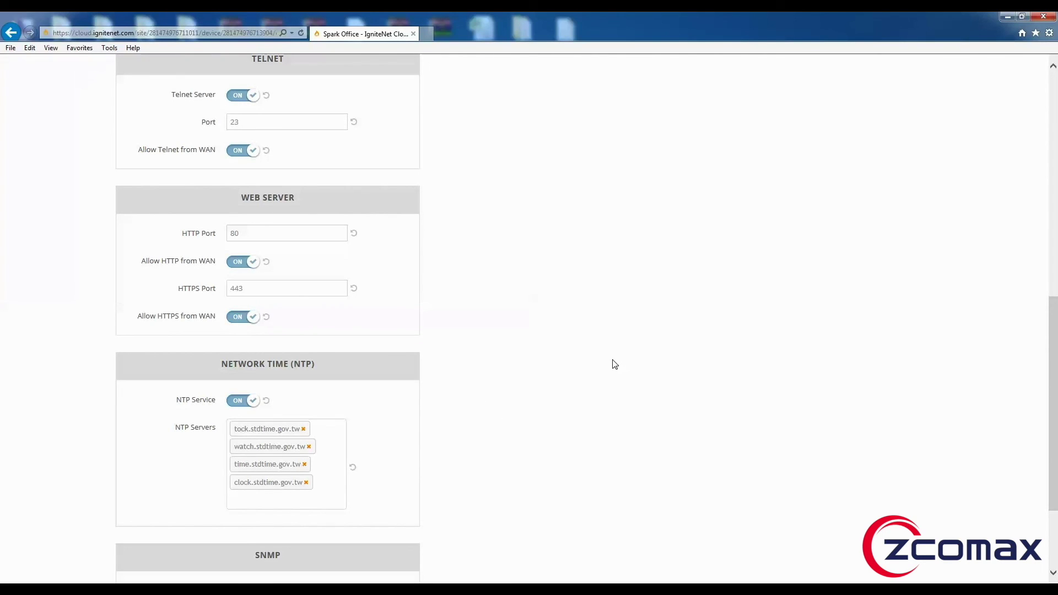
scroll(615, 364, "down", 2)
scroll(614, 361, "up", 12)
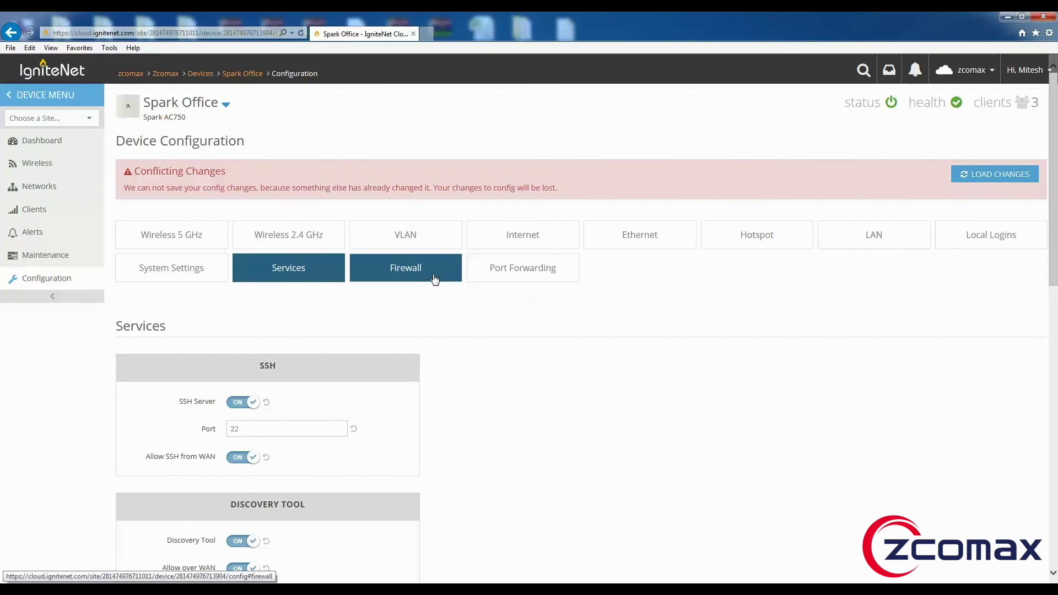
View the Firewall rules configuration, followed by the Port Forwarding configuration.
left_click(434, 280)
left_click(510, 279)
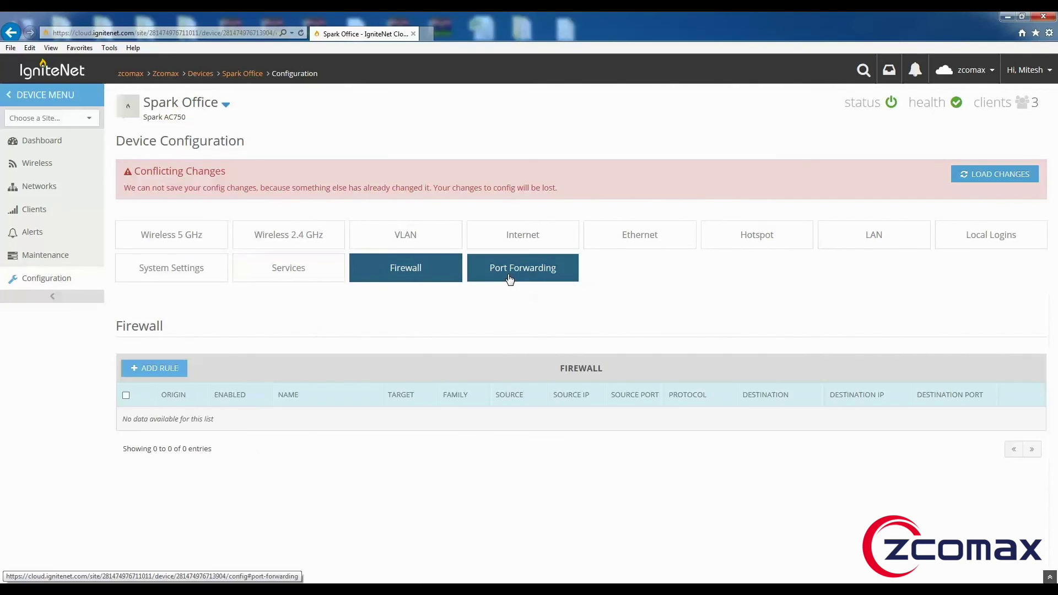